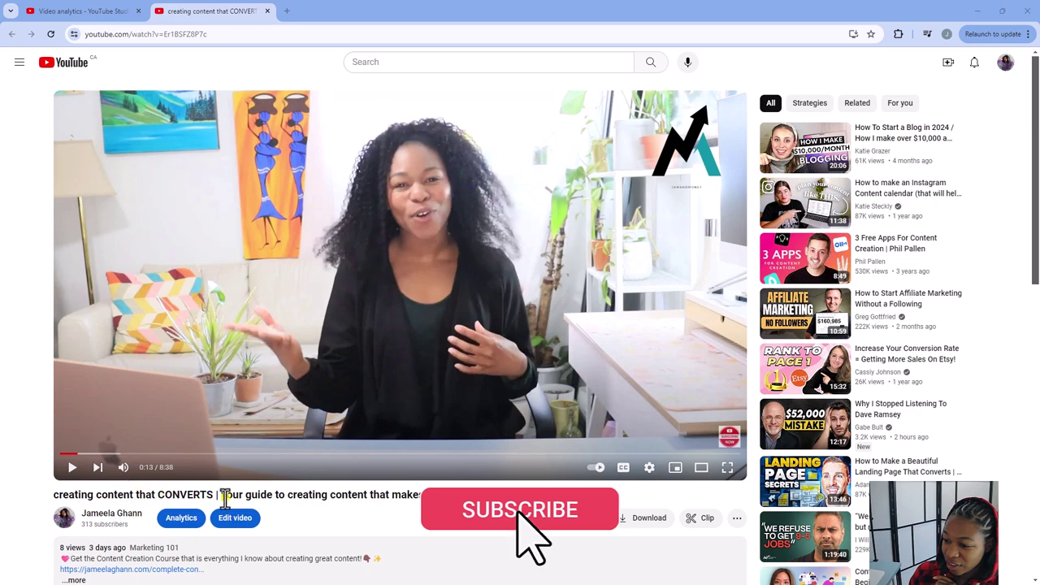
Copy the web address of the 'creating content that CONVERTS' YouTube video
click(190, 34)
right_click(190, 34)
click(239, 133)
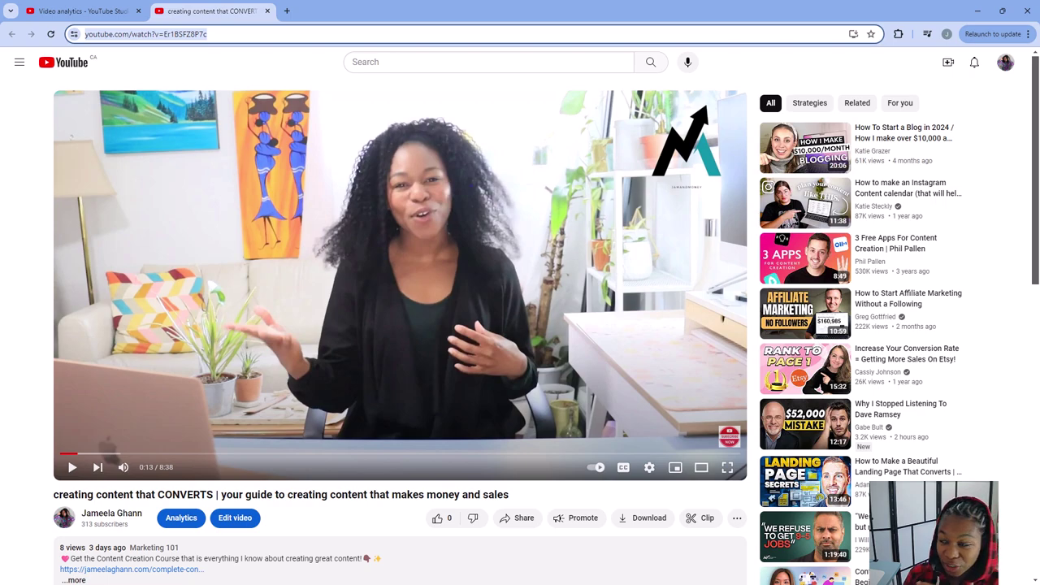
Paste the YouTube link into 2short.ai and generate the list of ten suggested Shorts
click(978, 11)
click(203, 209)
right_click(203, 208)
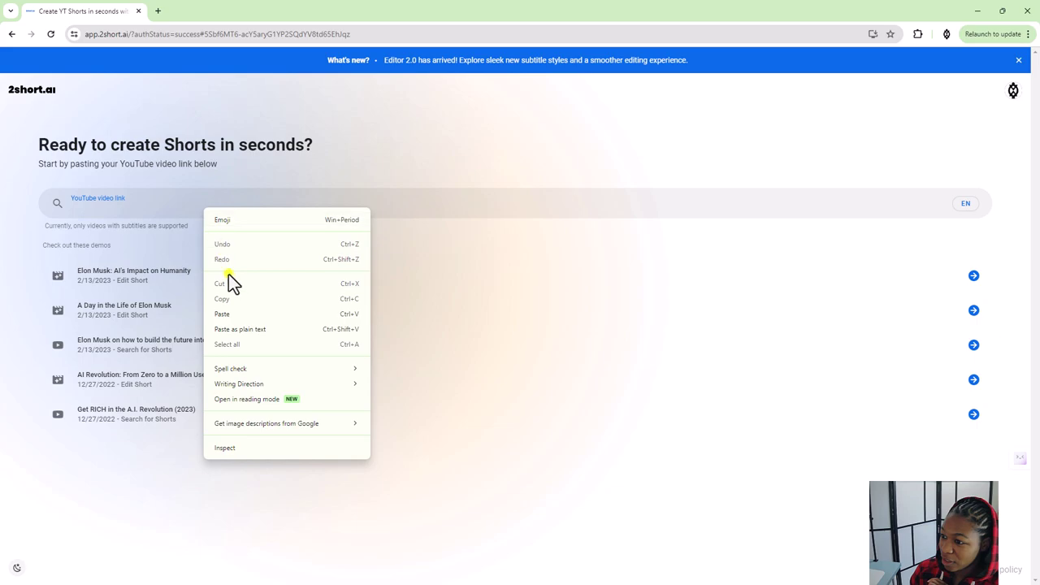
click(237, 314)
click(972, 253)
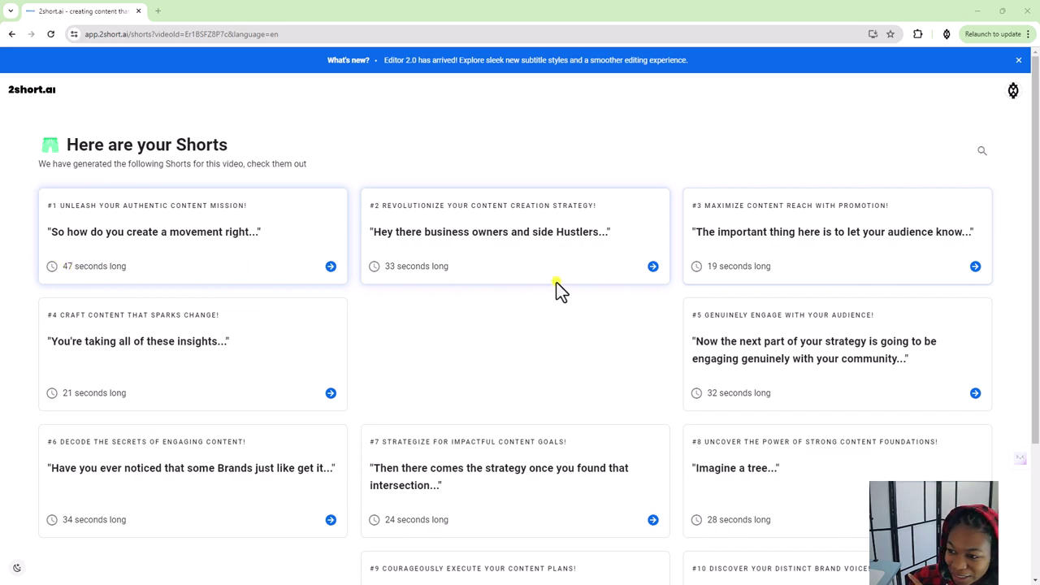
scroll(418, 292, down, 3)
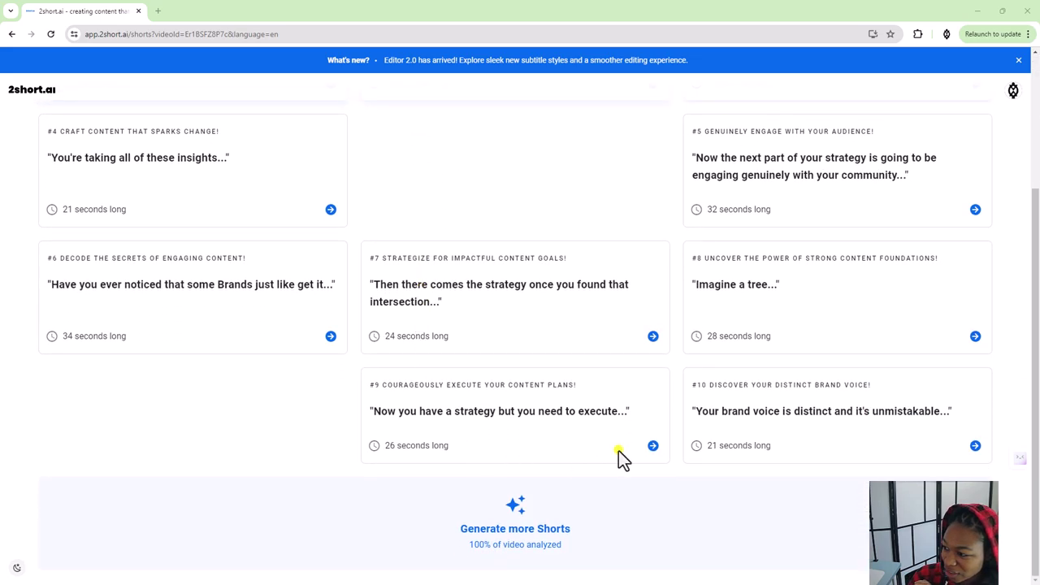
scroll(675, 447, up, 3)
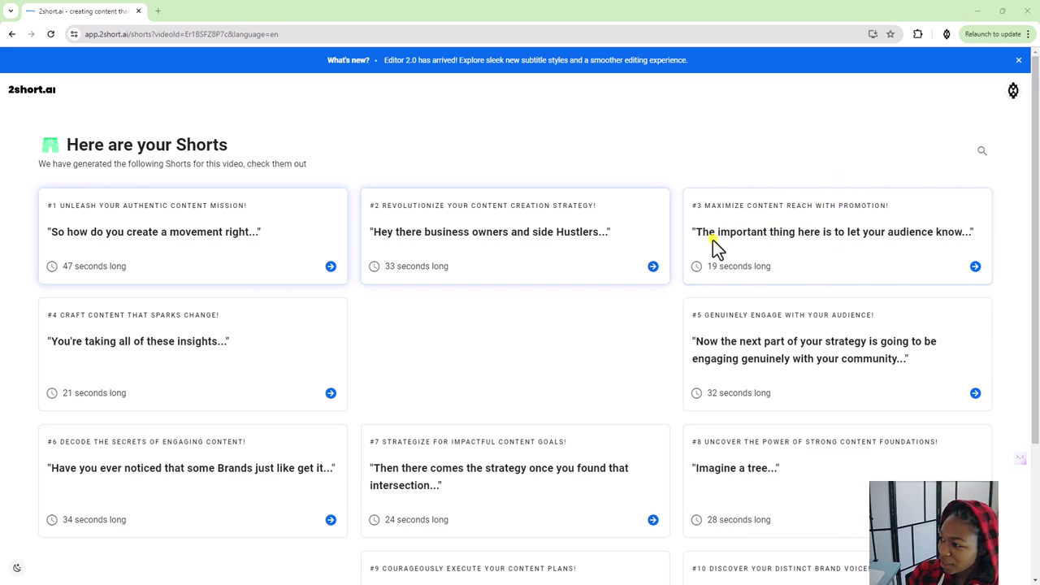
Play and pause the preview of short #3, 'Maximize Content Reach with Promotion!'
click(975, 267)
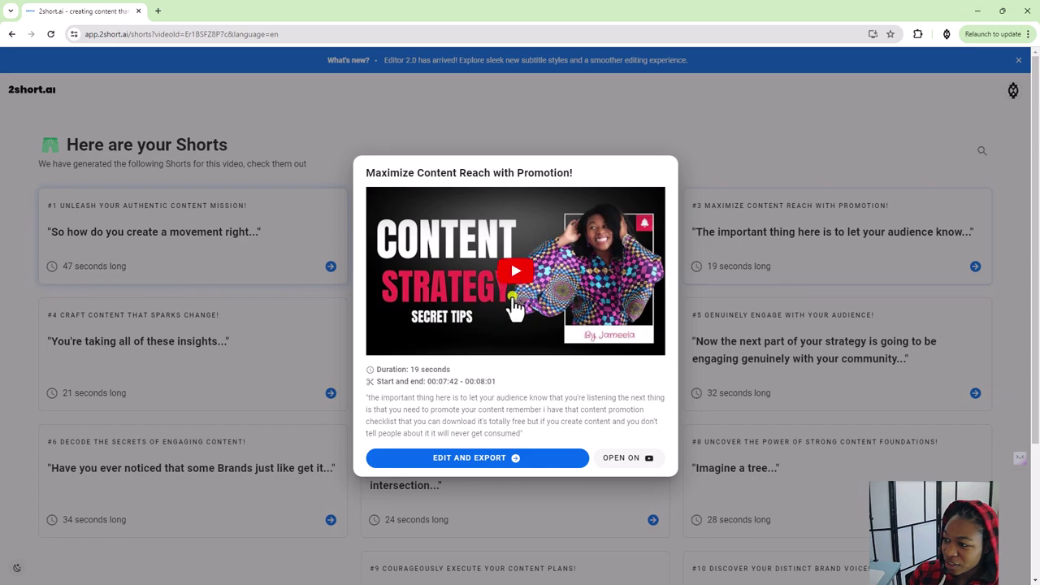
click(514, 276)
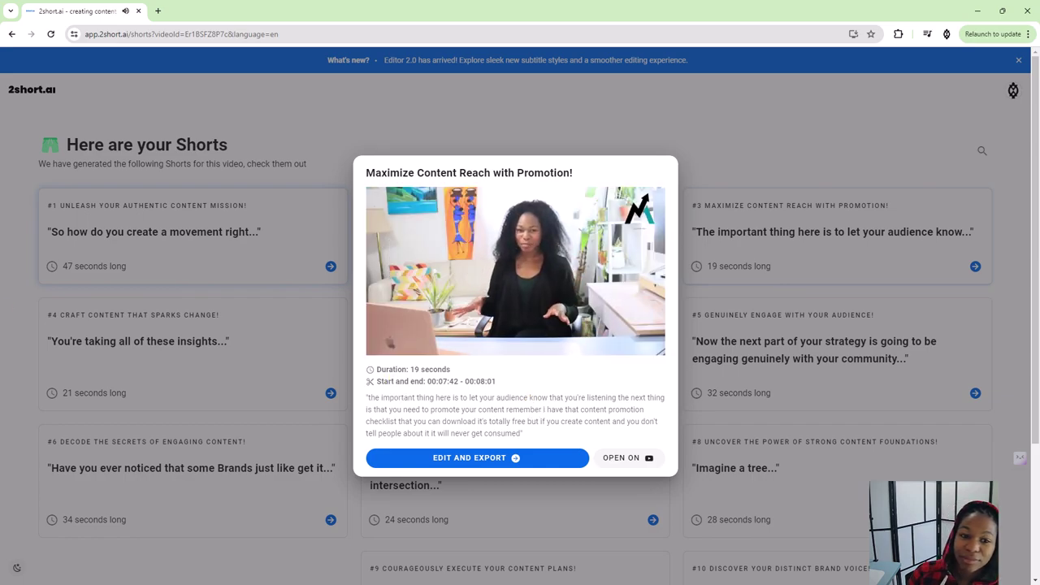
click(515, 281)
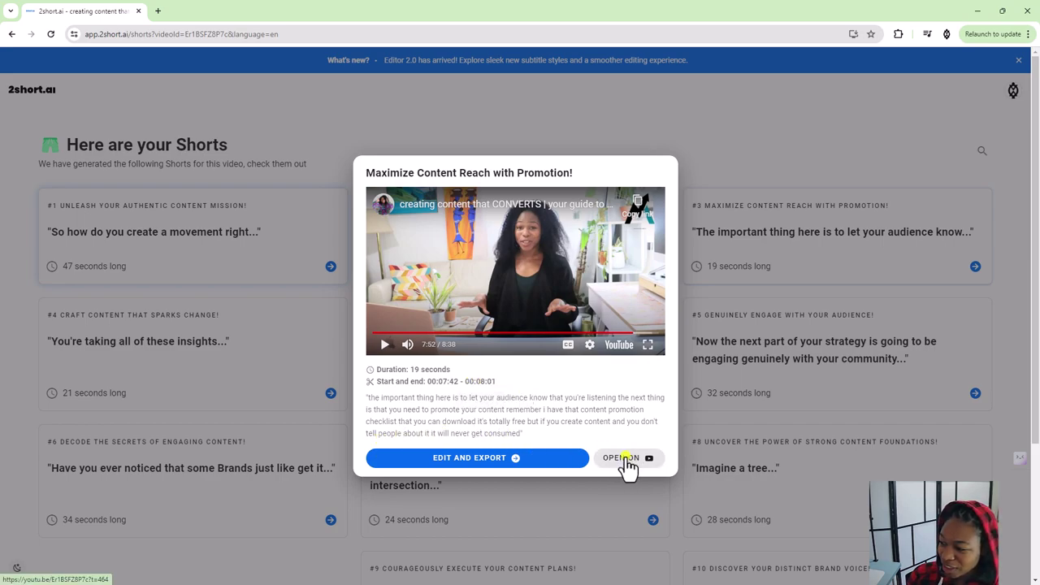
click(474, 126)
Reopen short #3 and load it into the 2short.ai editor
scroll(615, 226, down, 3)
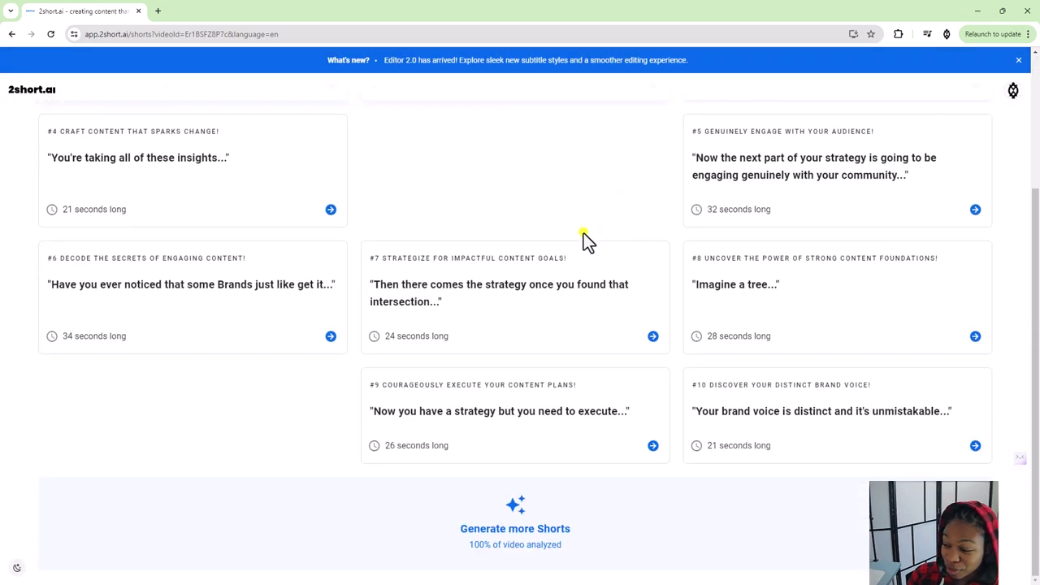
scroll(571, 283, up, 3)
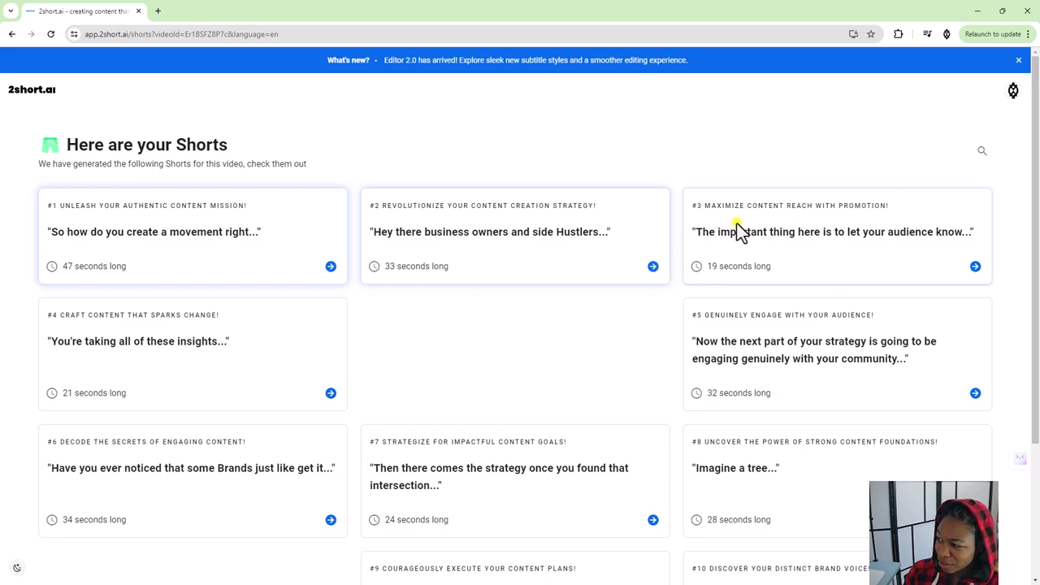
click(977, 266)
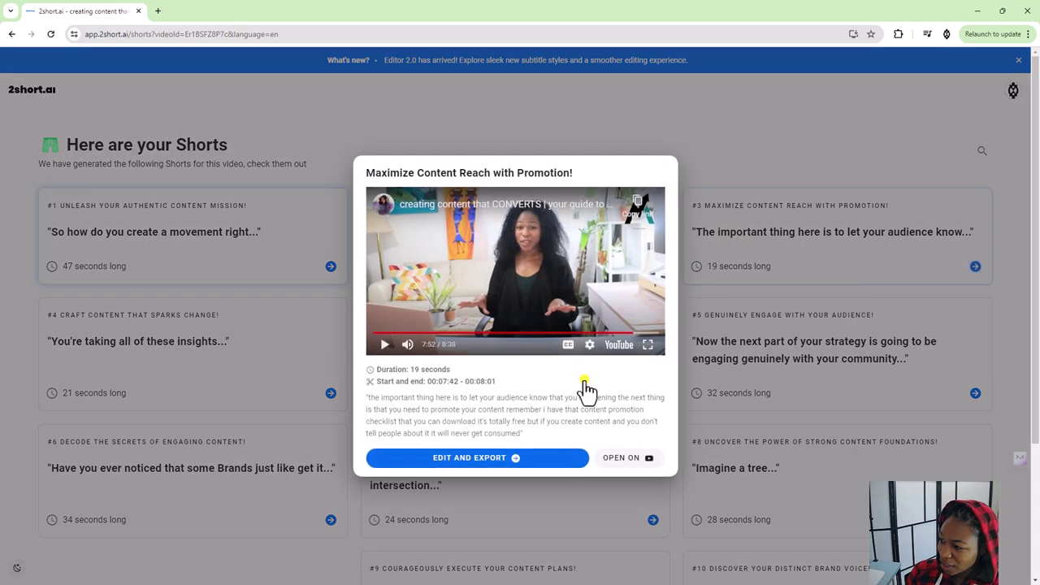
click(504, 461)
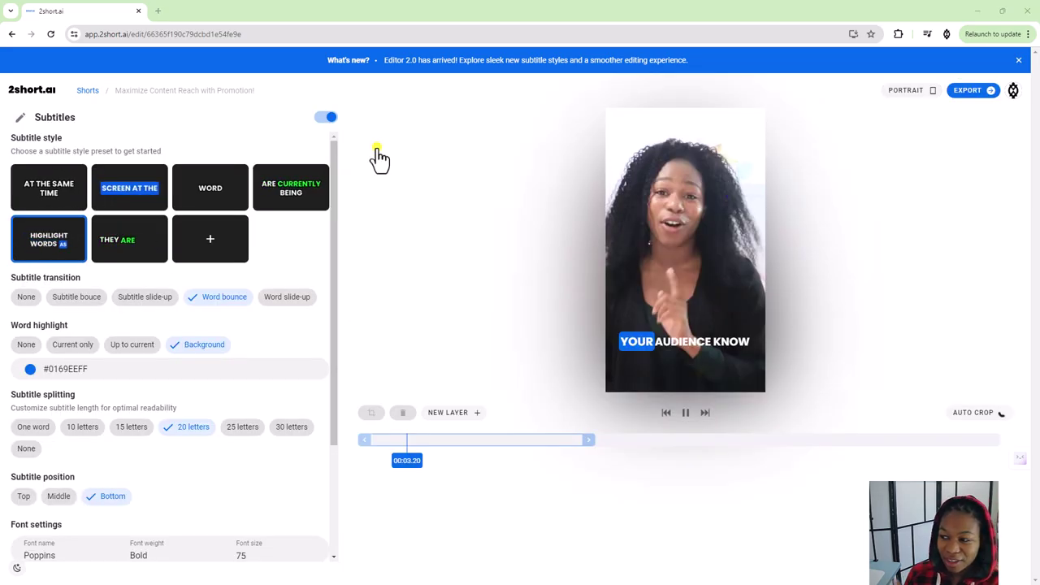
Apply the plain white caption preset at the top, split every 10 letters, highlighting only the current word
click(728, 186)
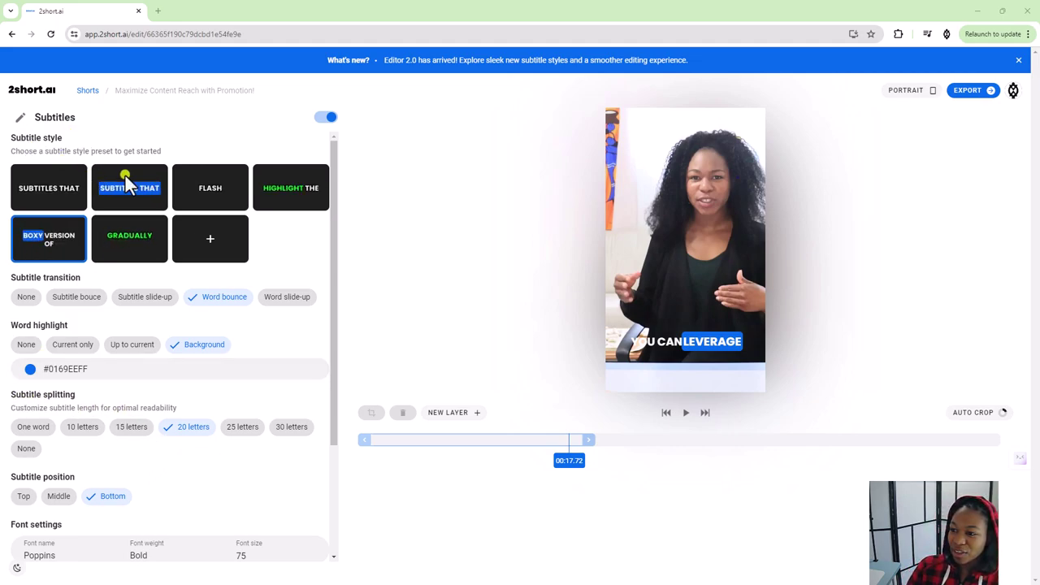
click(210, 187)
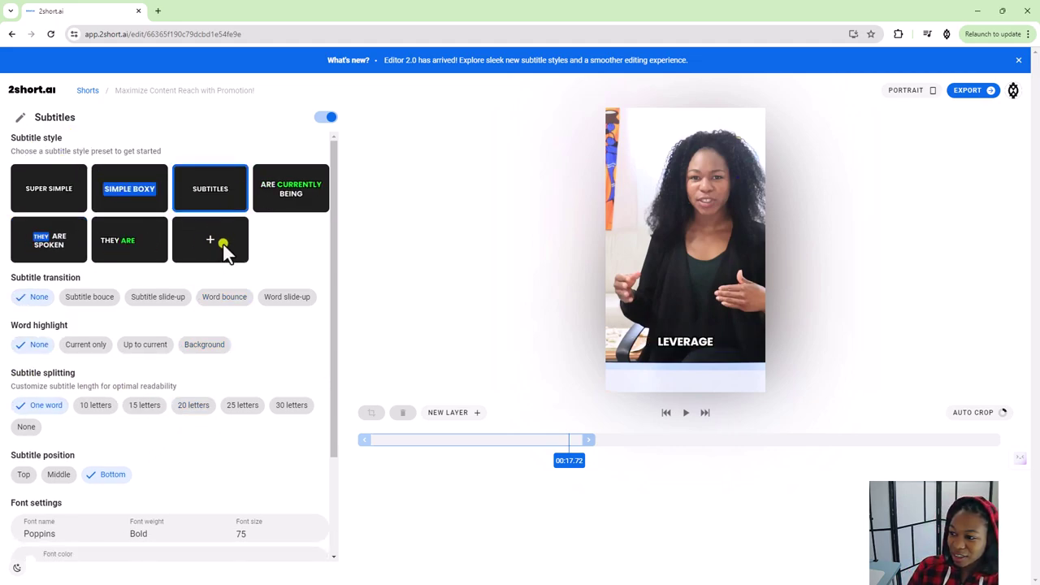
scroll(193, 252, down, 3)
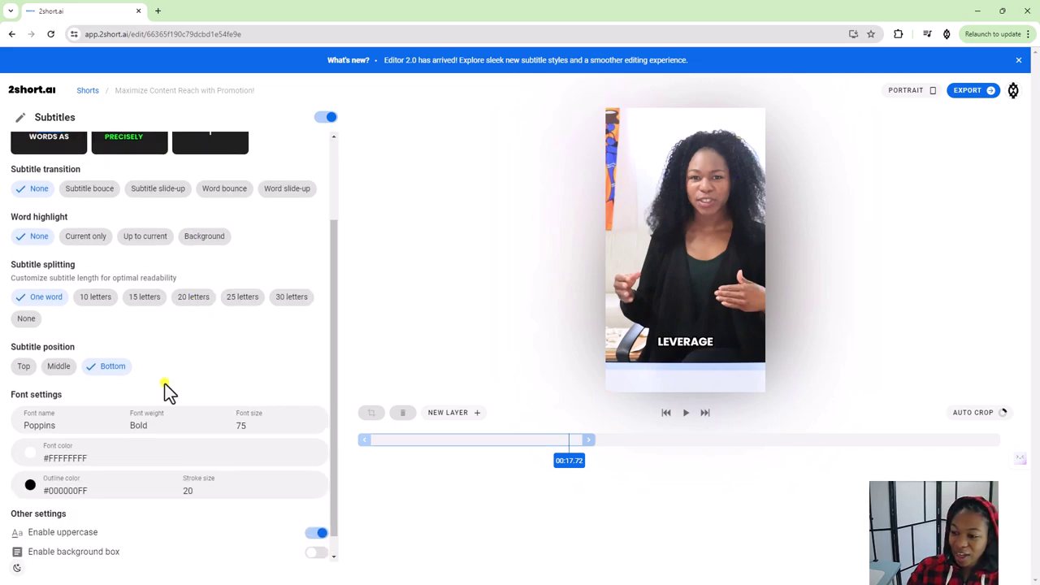
click(58, 367)
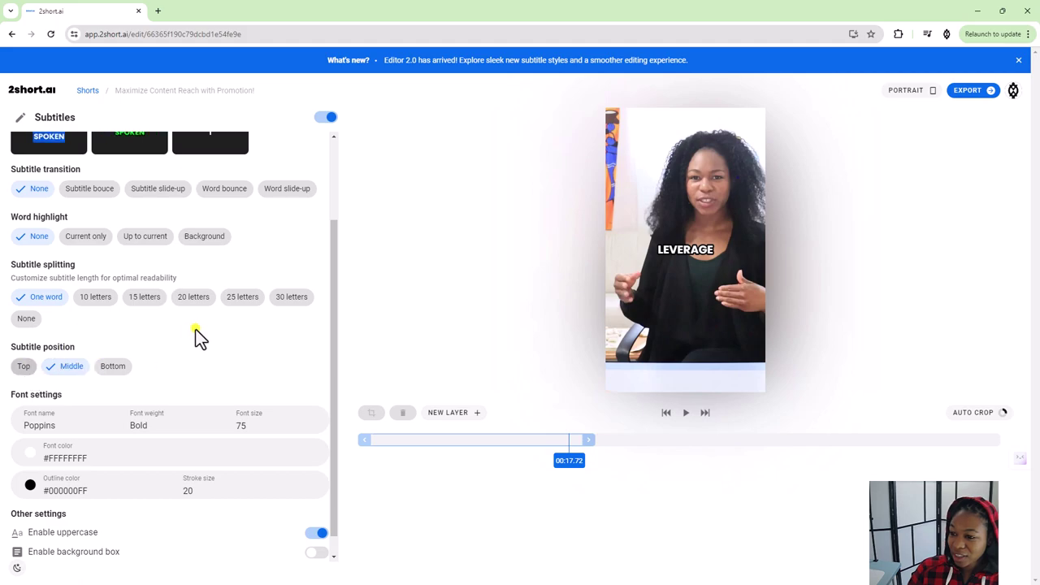
click(102, 302)
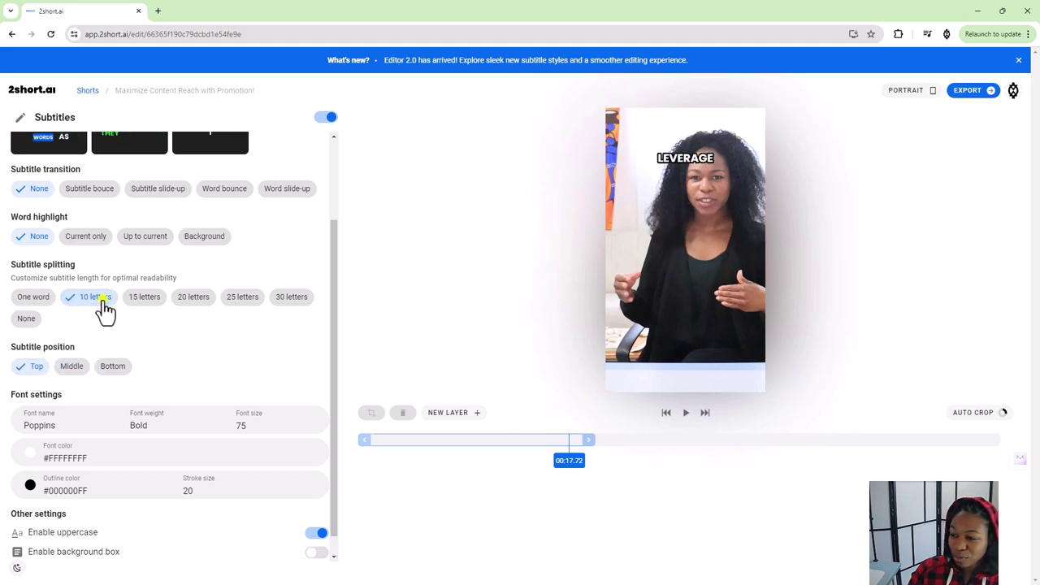
click(128, 241)
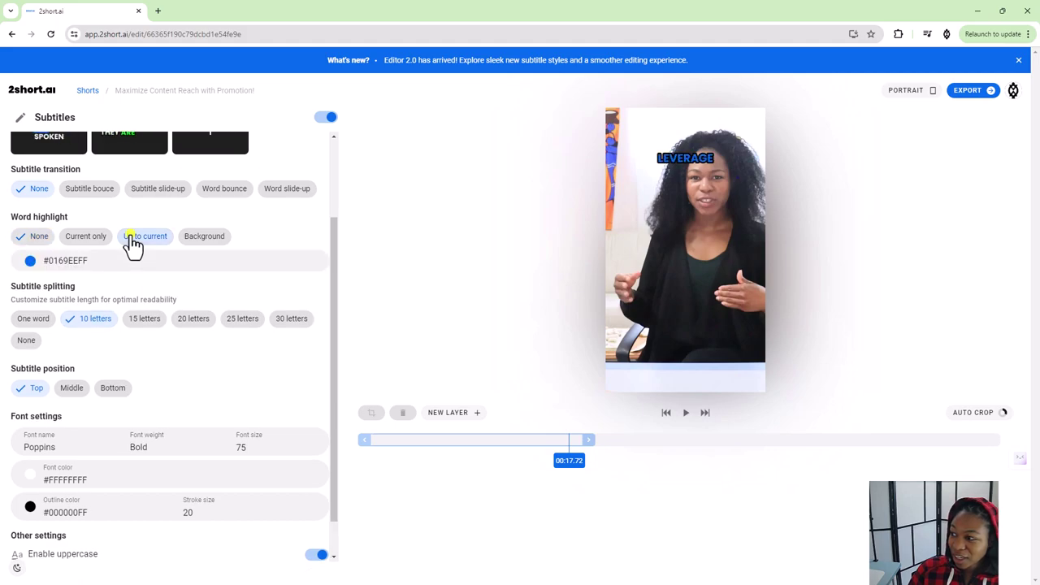
click(75, 236)
scroll(138, 439, down, 1)
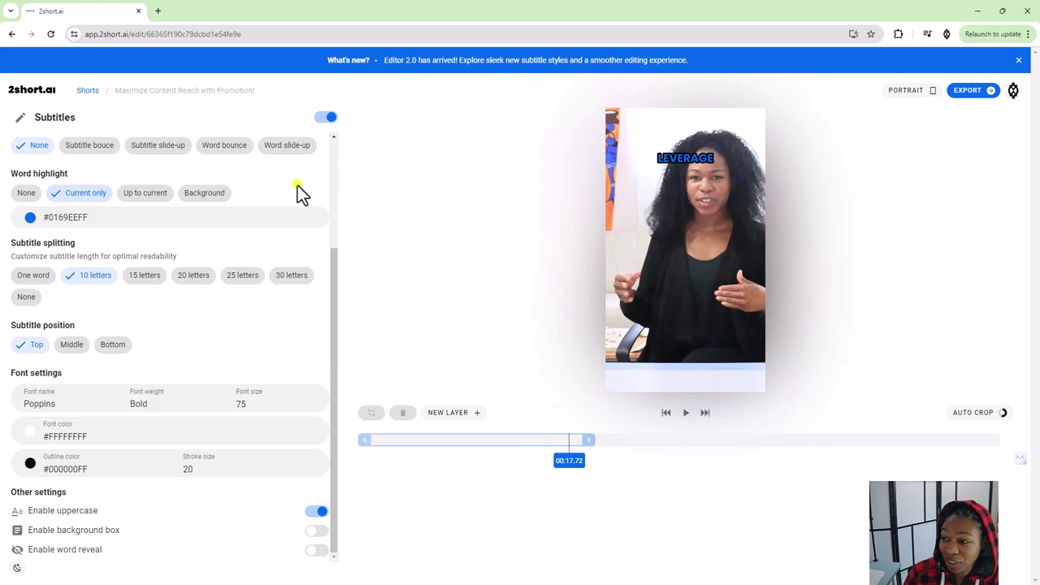
Set the subtitle font to Roboto, the text colour to red and the highlight to bright pink
click(53, 406)
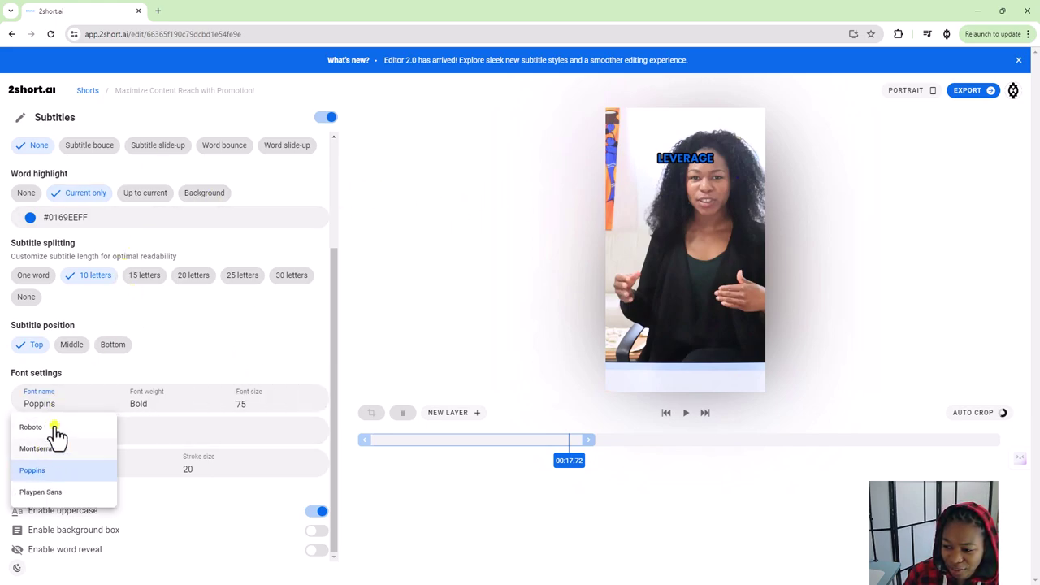
click(54, 427)
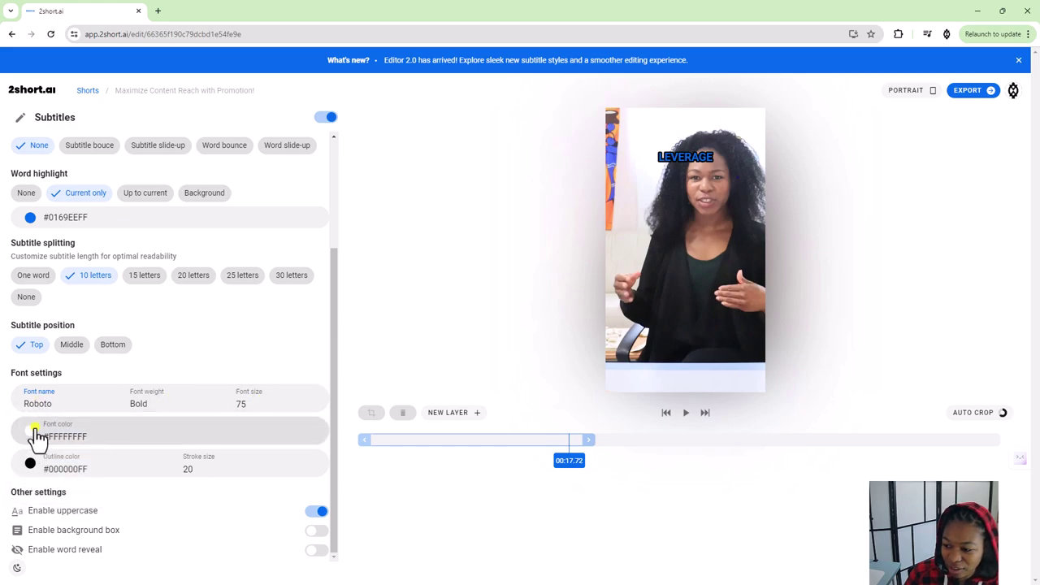
click(78, 438)
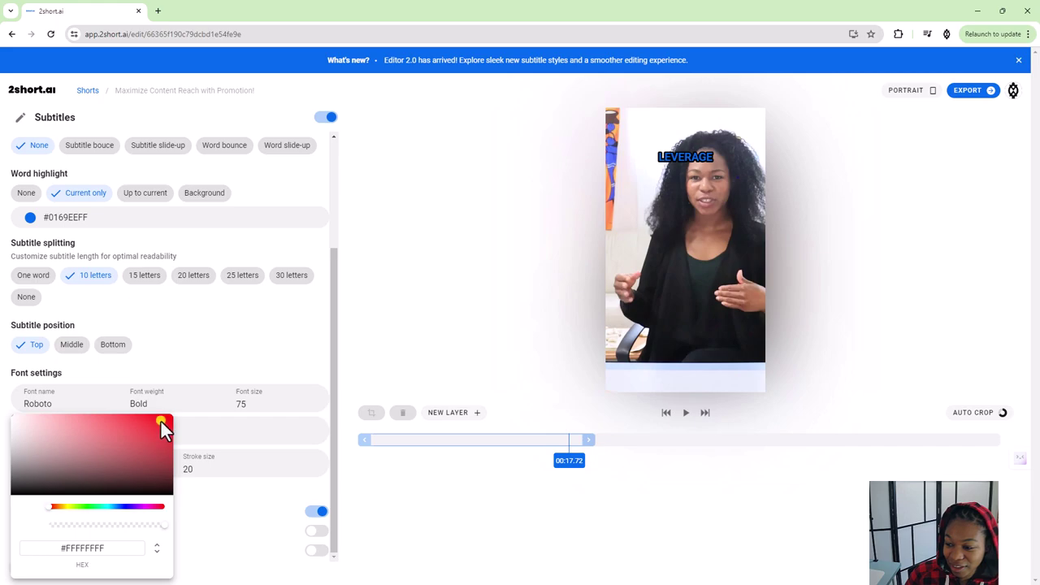
click(163, 424)
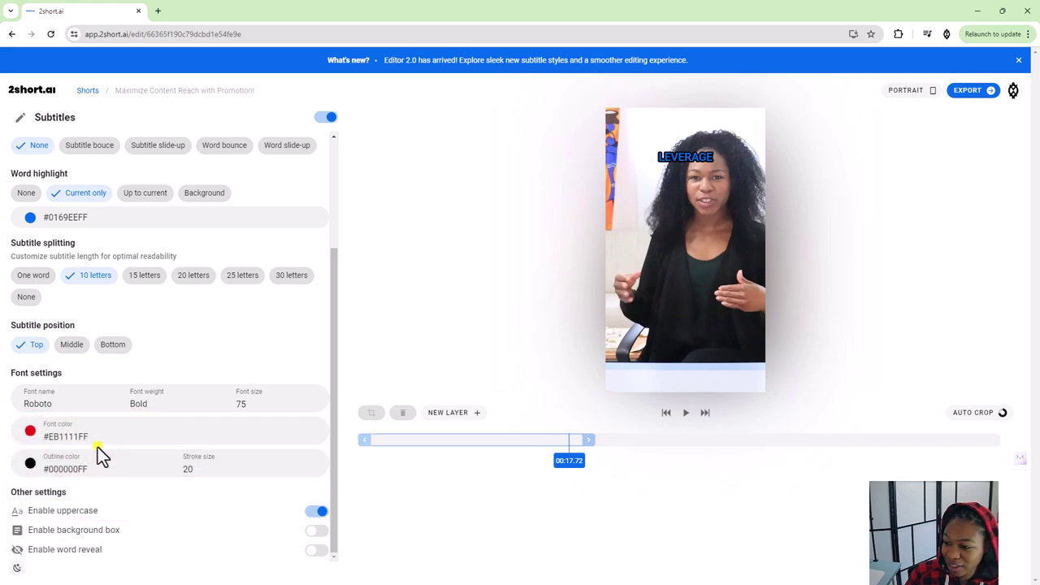
click(69, 218)
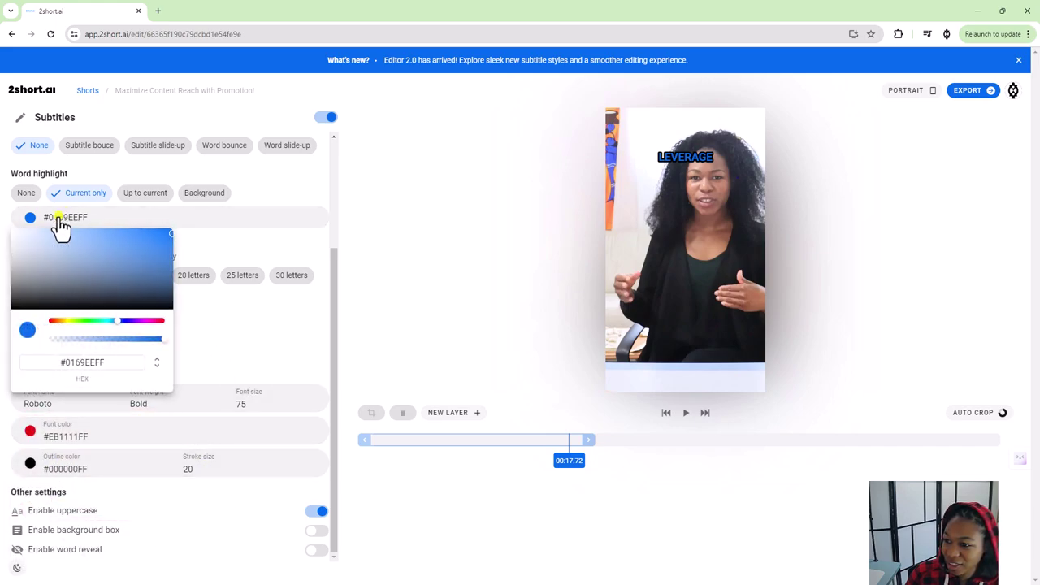
click(157, 321)
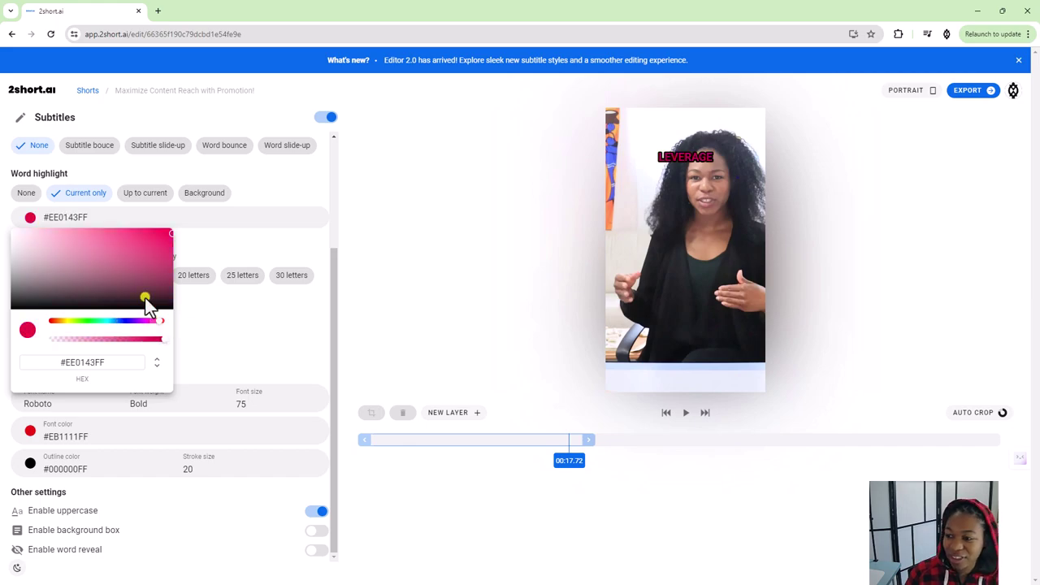
click(158, 234)
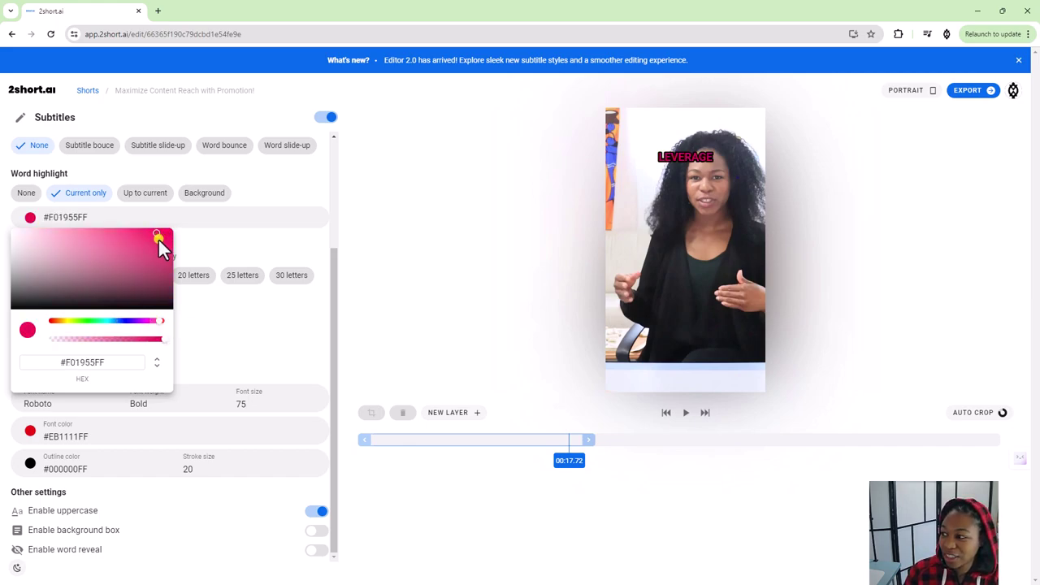
click(232, 297)
Move subtitles to the bottom, enable word reveal, extend the clip to 00:19.20, and export
click(105, 346)
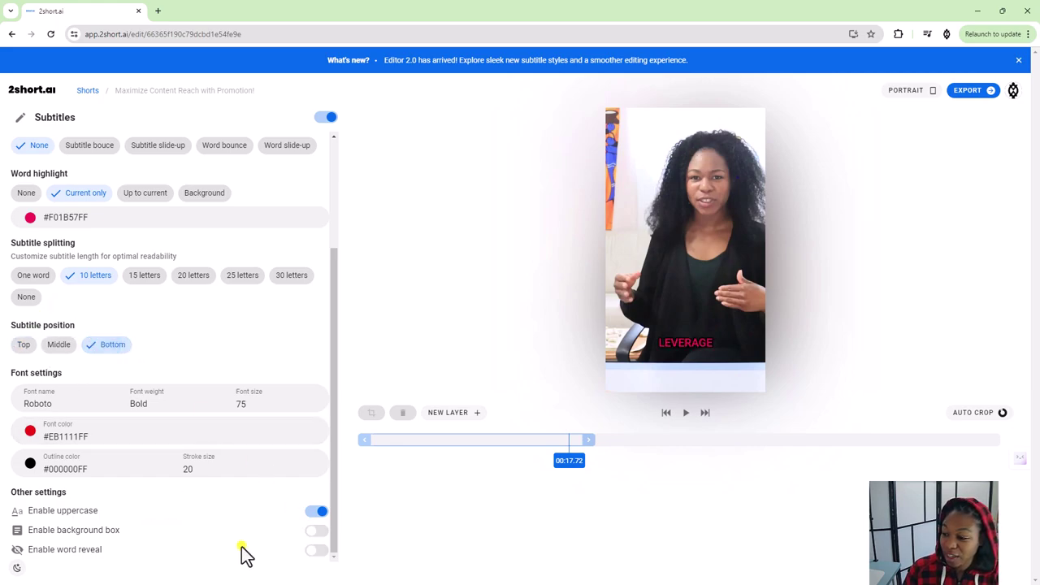
click(315, 551)
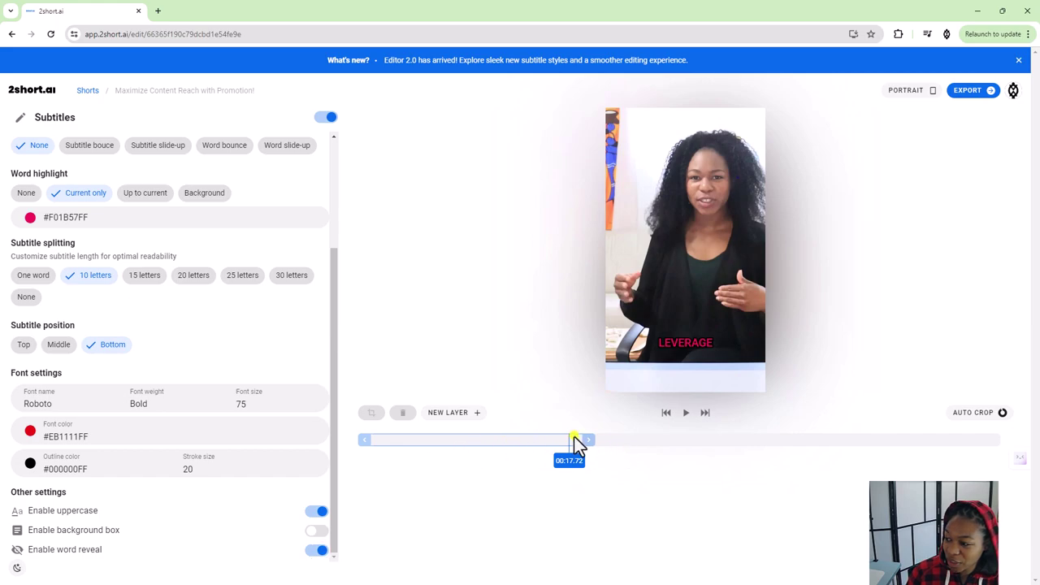
drag(592, 439, 583, 439)
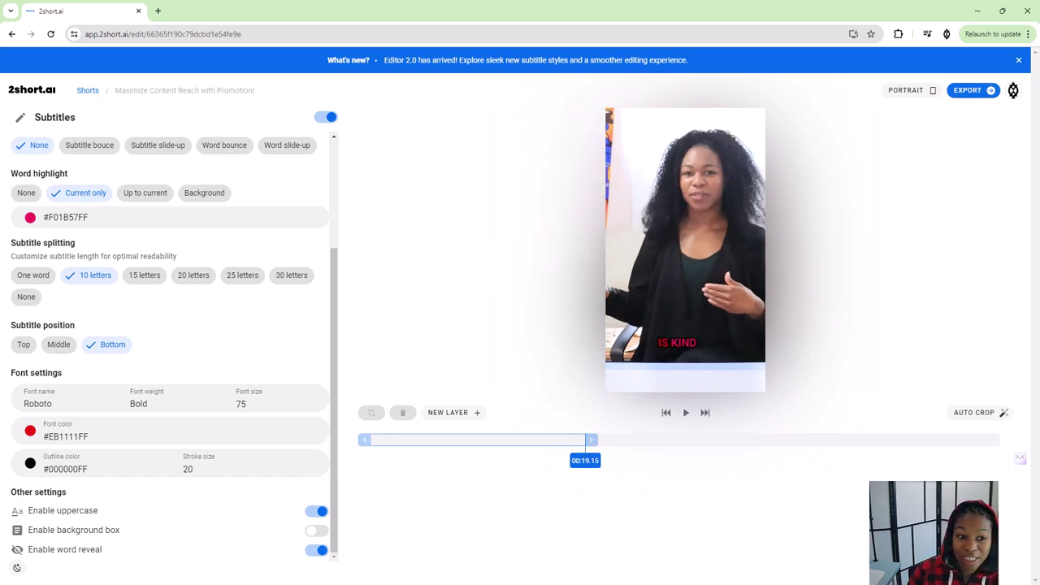
click(947, 89)
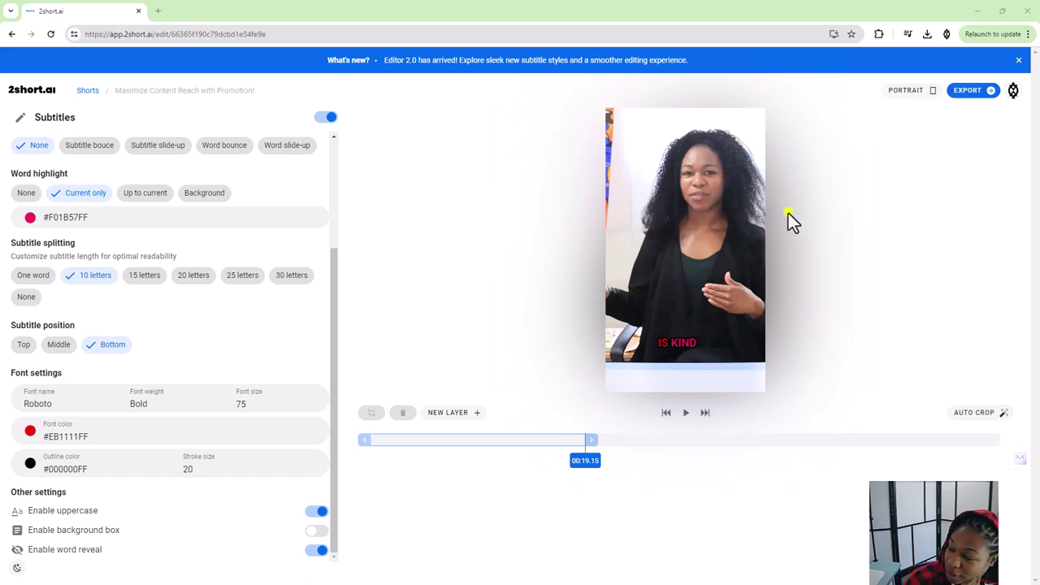
Show Chrome's recent downloads listing the 14.2 MB maximize-content-reach-with-promotion!.mp4
click(929, 36)
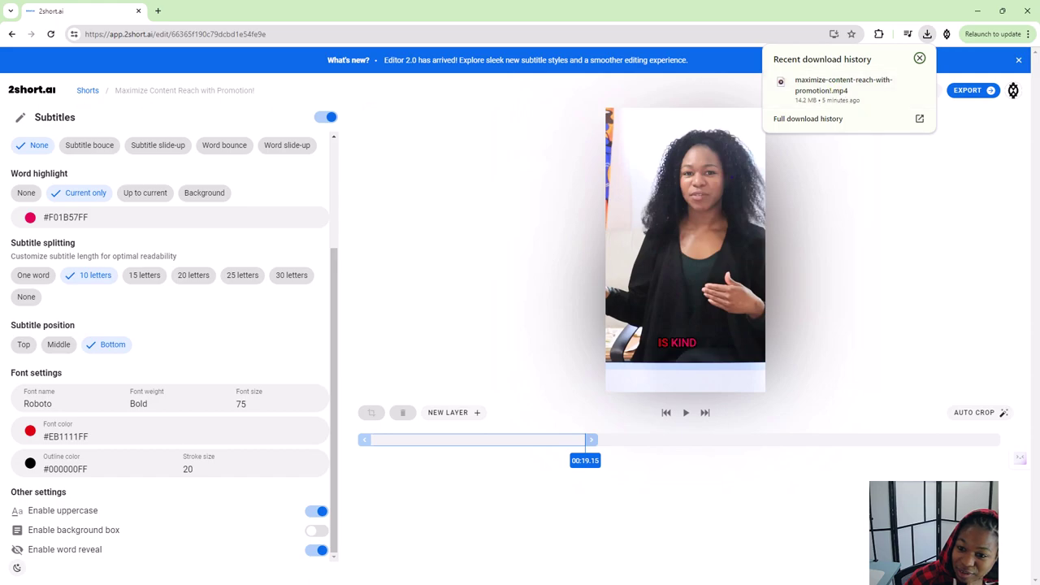
Check the mp4's details (1080×1920, 25 fps, 19 seconds), then play it in Media Player
key(alt+Tab)
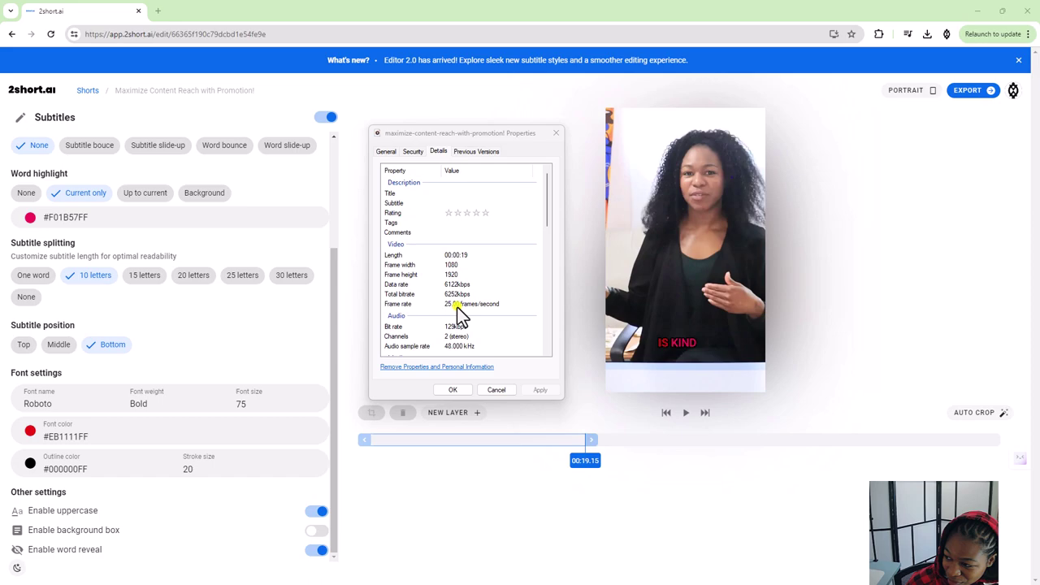
scroll(469, 307, down, 1)
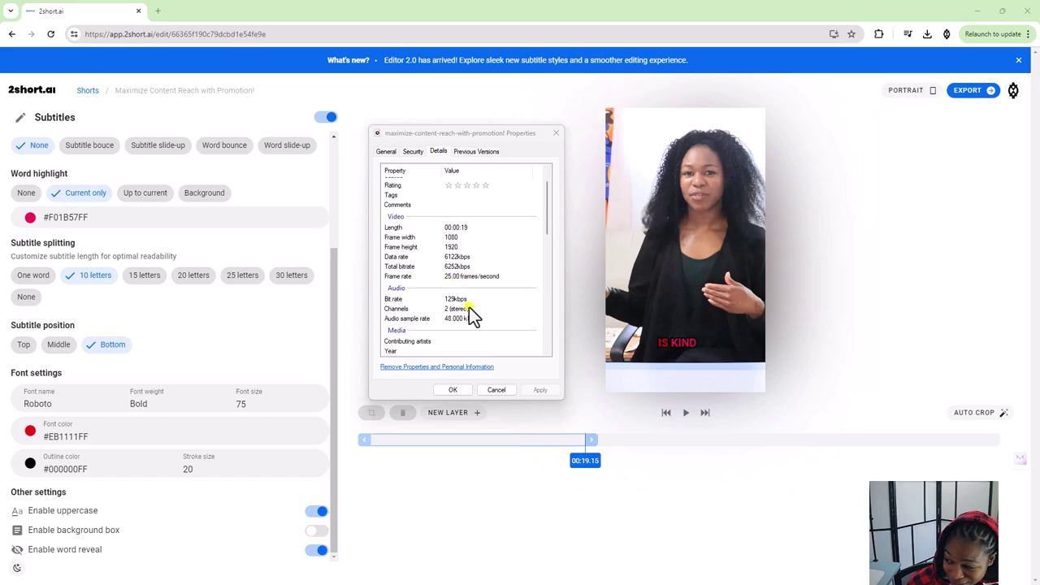
scroll(469, 308, down, 5)
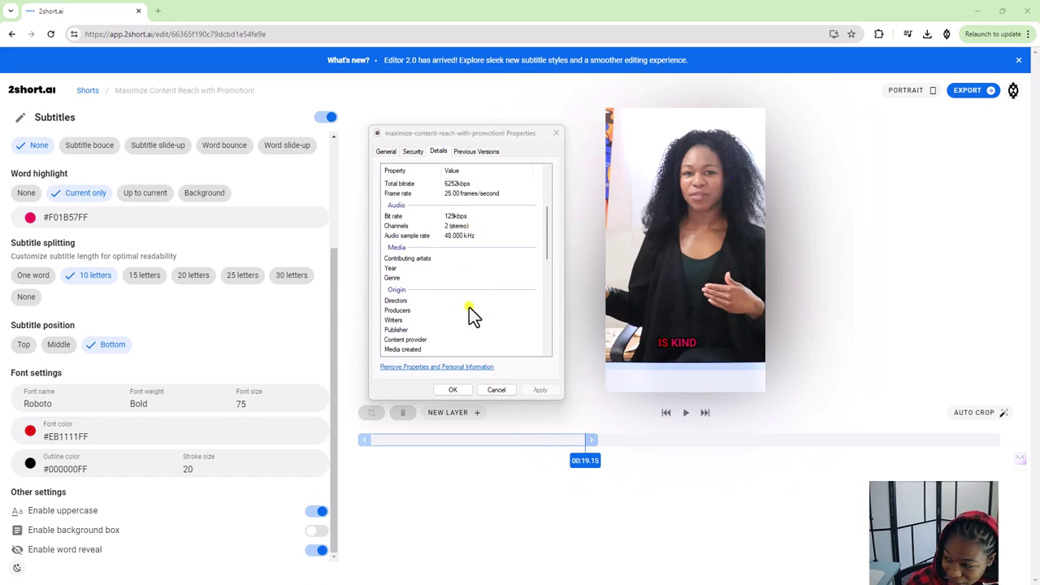
scroll(468, 308, up, 6)
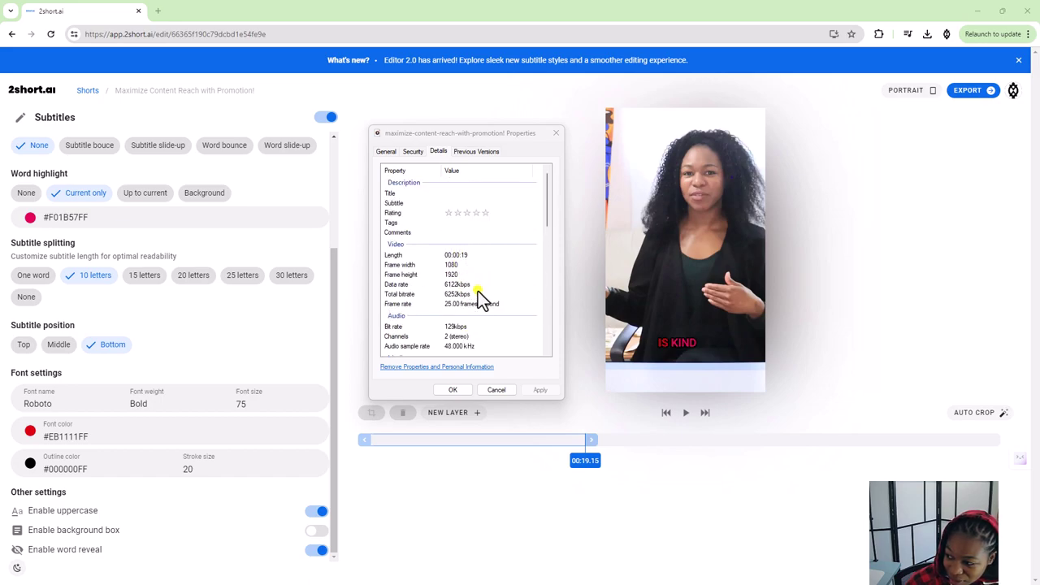
click(453, 389)
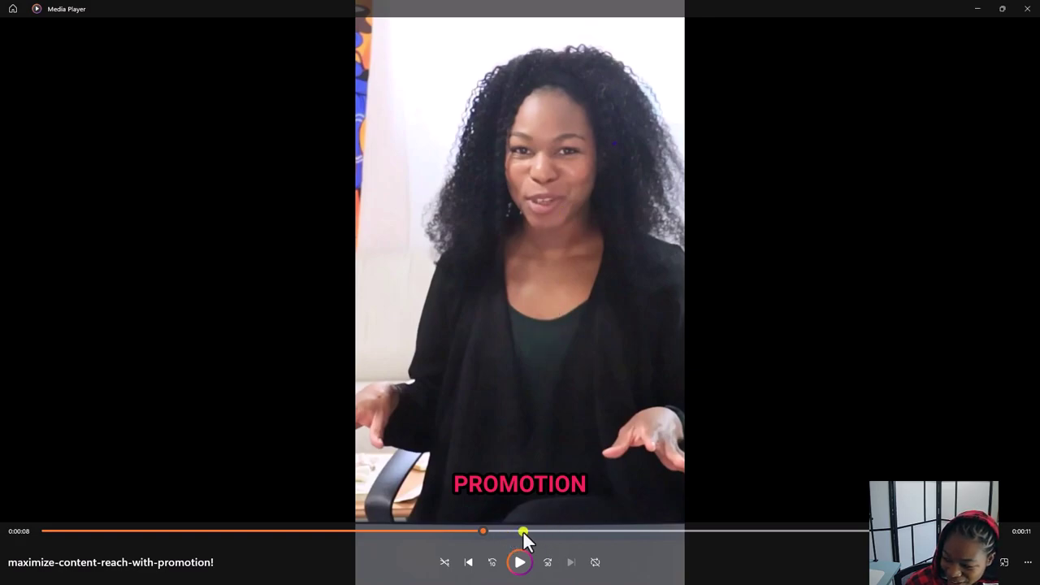
Skip ahead in the exported short to check its red word-by-word captions
drag(507, 530, 719, 529)
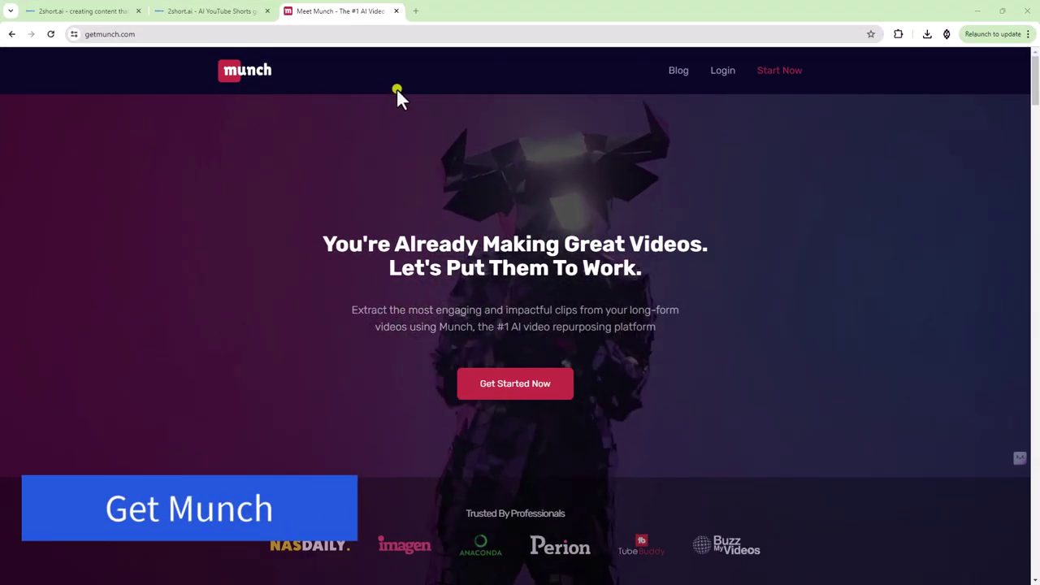
Try creating a new Munch clipping project and hit the 'Go Pro with Munch' upgrade prompt
scroll(525, 314, down, 3)
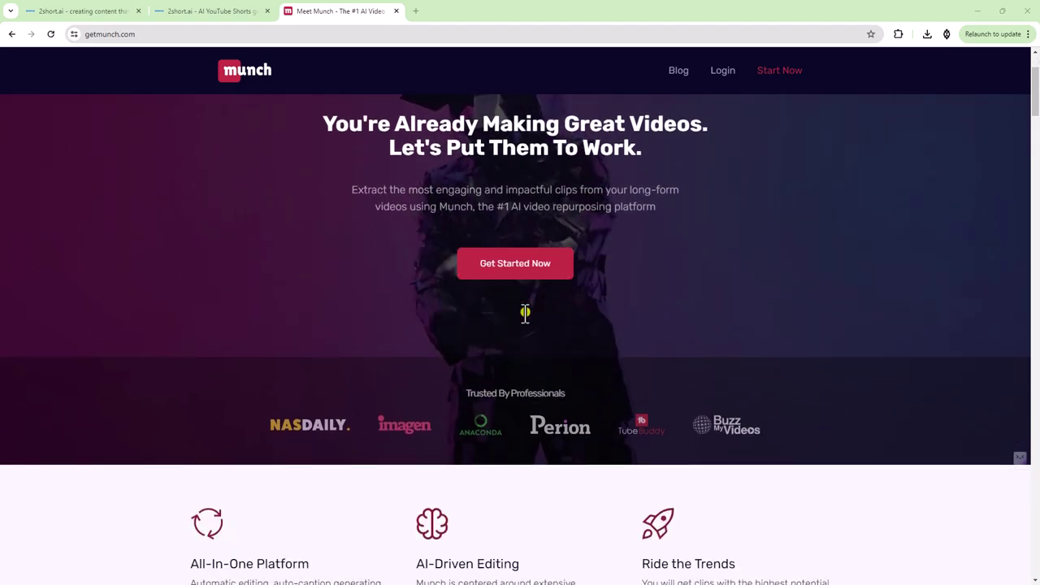
scroll(525, 312, up, 3)
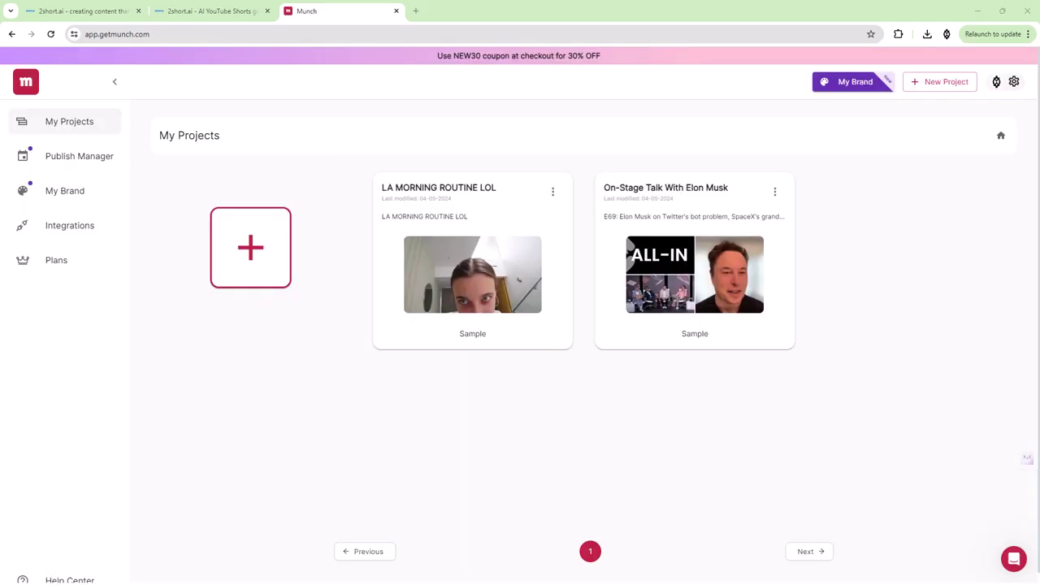
click(232, 258)
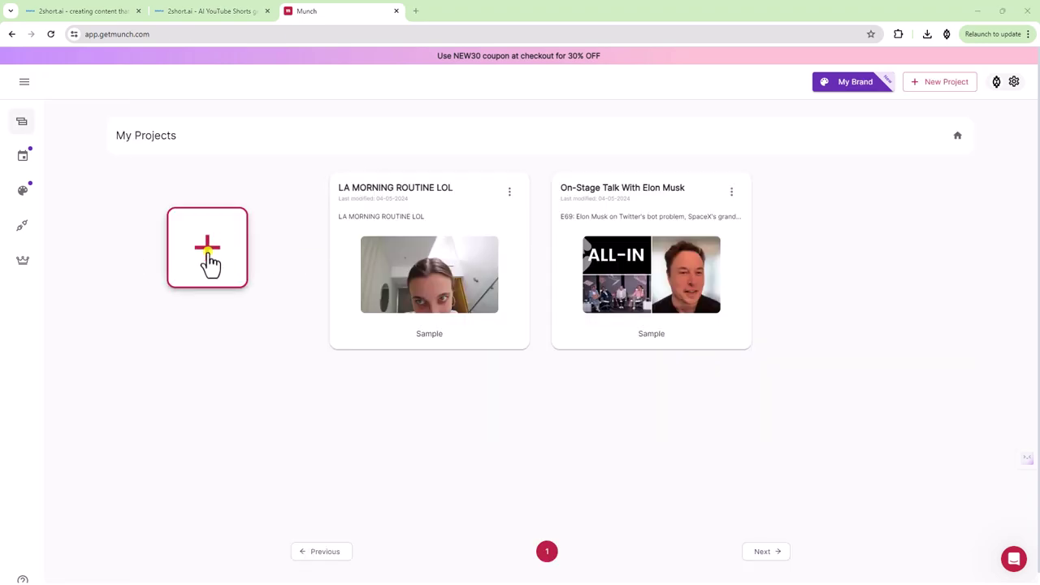
Open Munch's plans with monthly billing, showing Pro at $49/month with 200 upload minutes
click(207, 261)
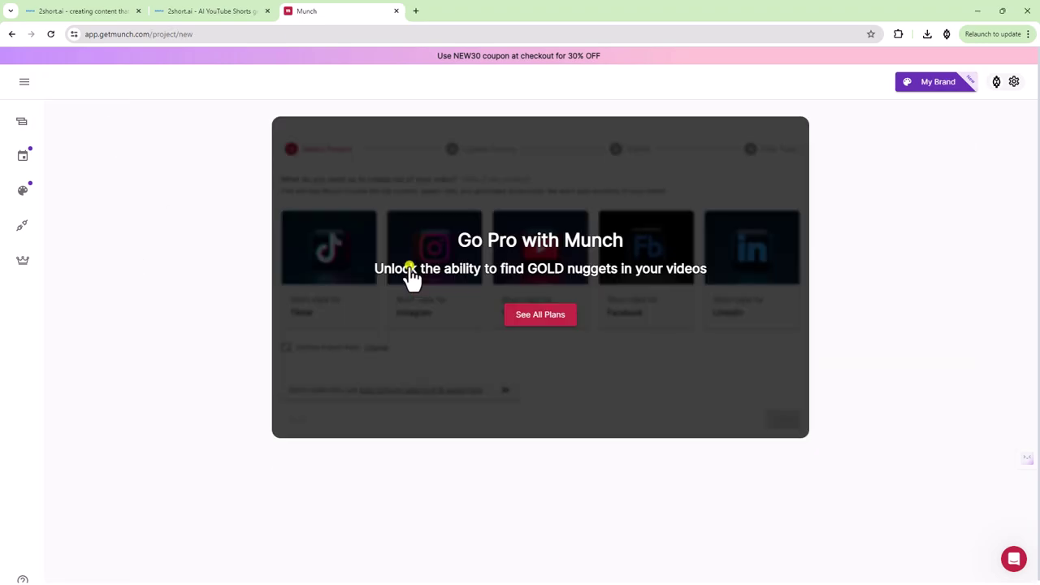
click(557, 319)
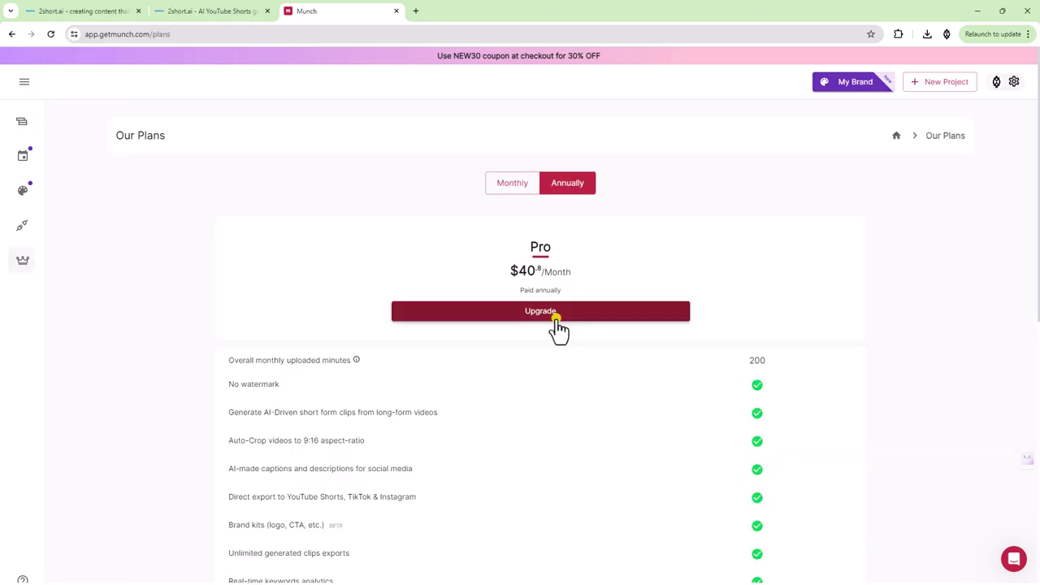
click(518, 185)
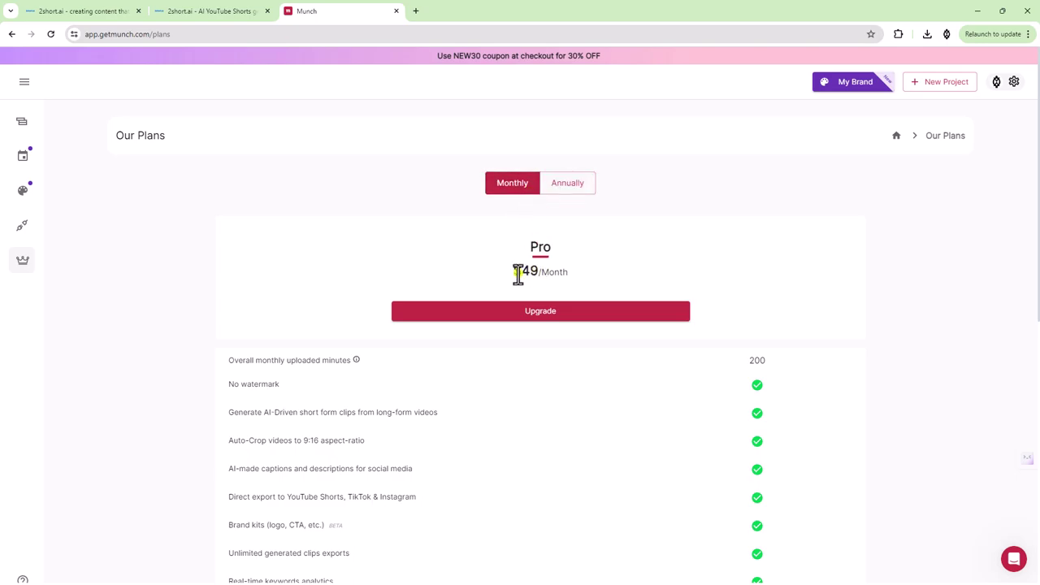
scroll(636, 288, down, 5)
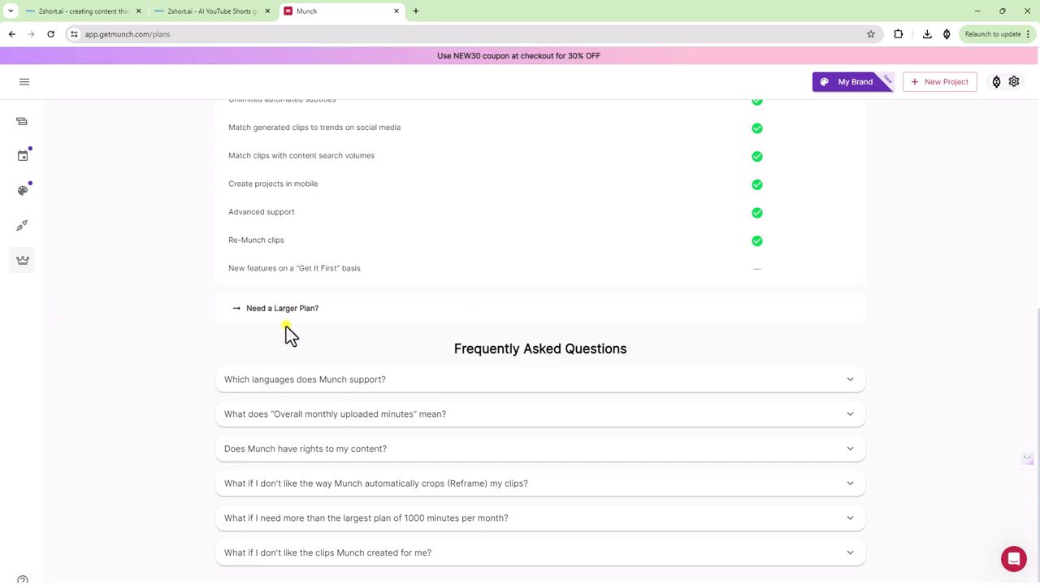
scroll(286, 326, up, 3)
scroll(398, 327, up, 4)
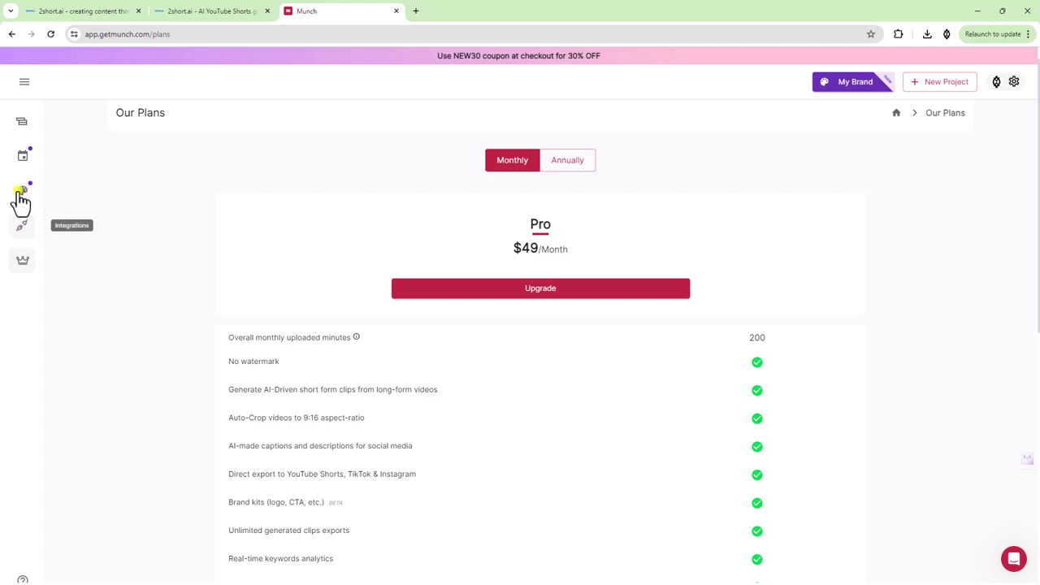
Browse Munch's Publish Manager, My Brand and Integrations pages, then return to My Projects
click(22, 160)
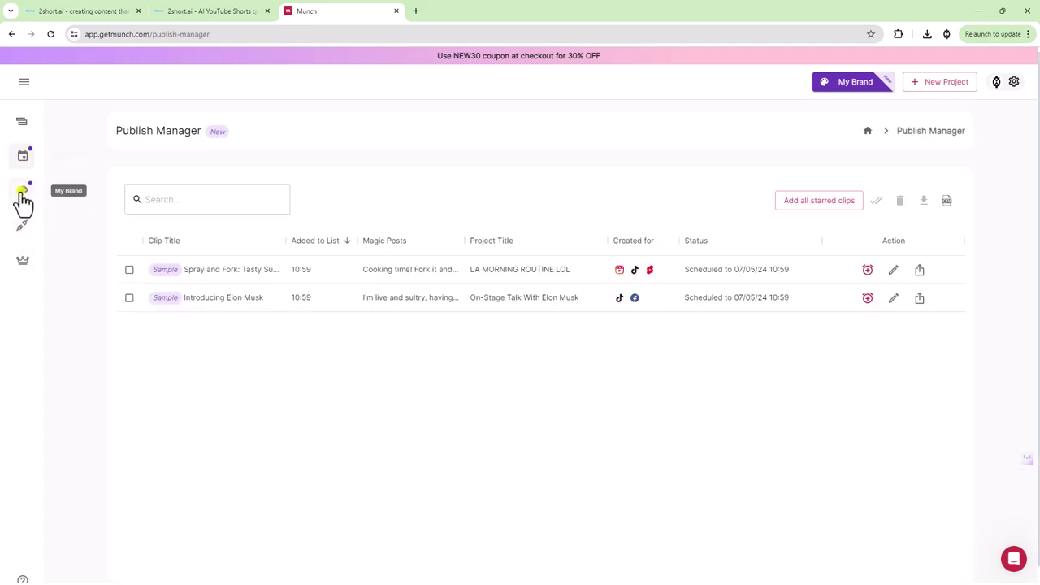
click(23, 193)
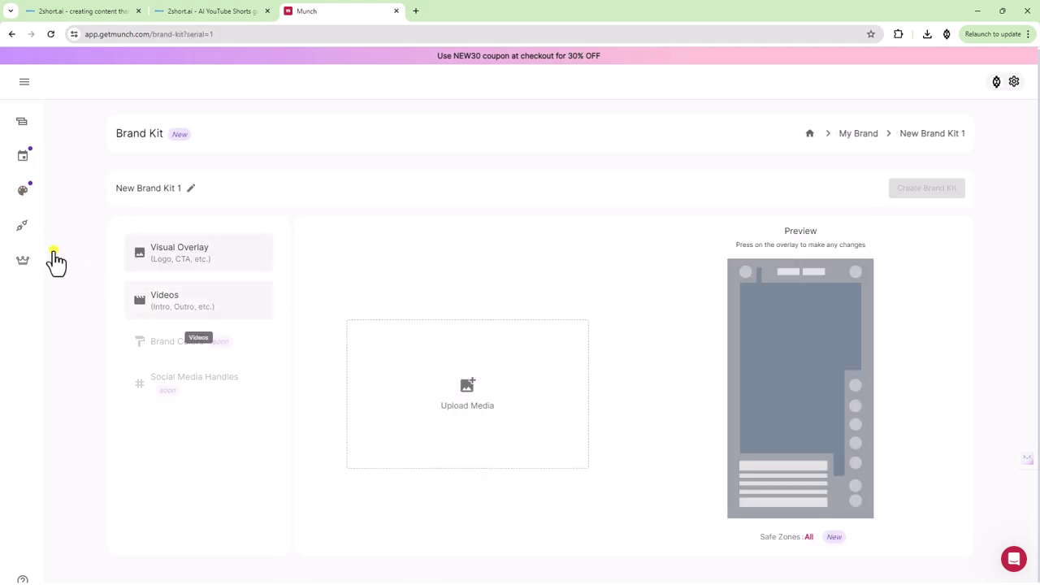
click(26, 228)
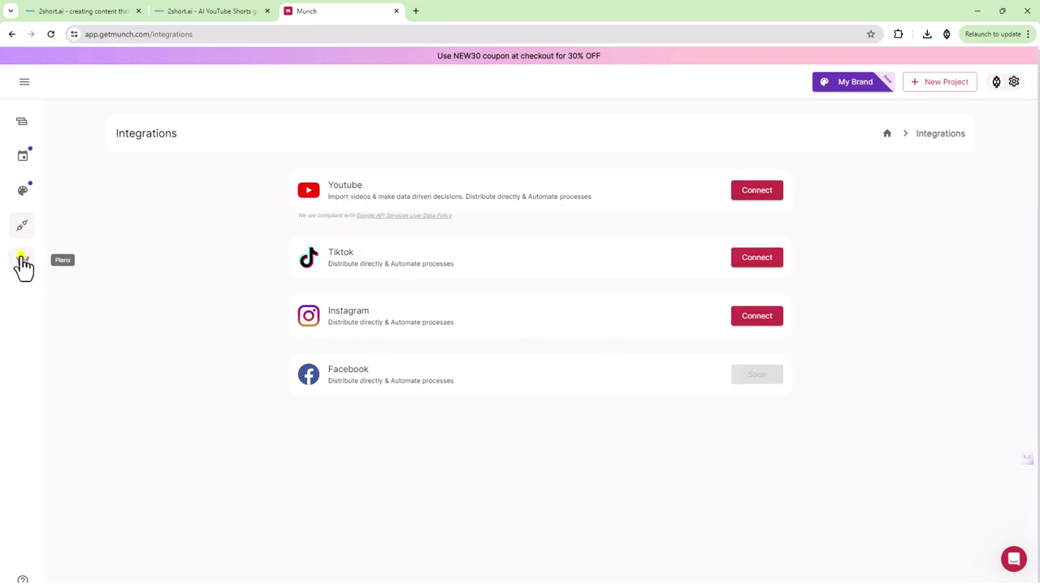
click(24, 124)
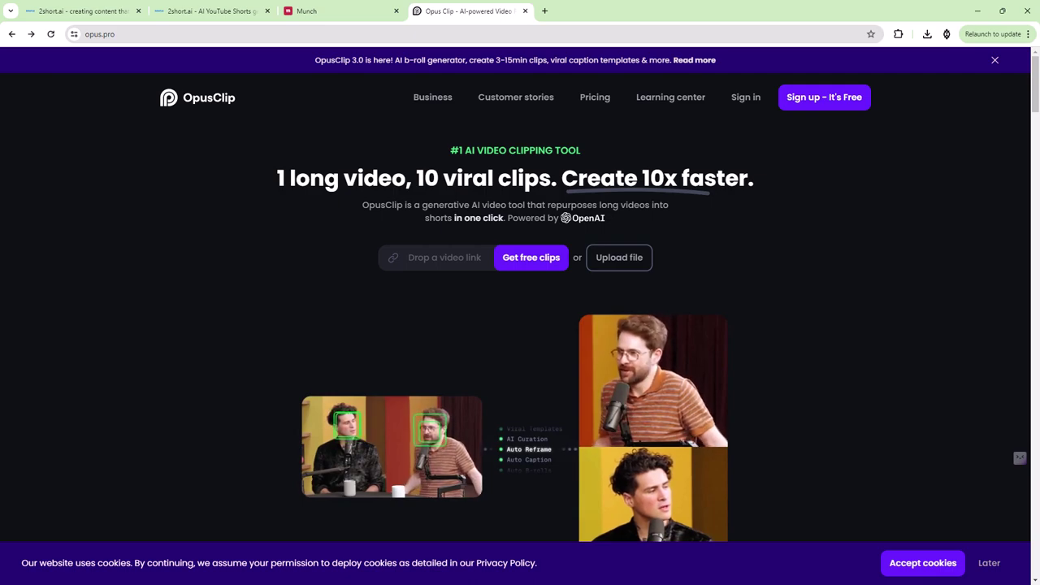
Paste the YouTube link into OpusClip, request free clips, and continue into the 7-day trial sign-up
key(ctrl+v)
click(530, 259)
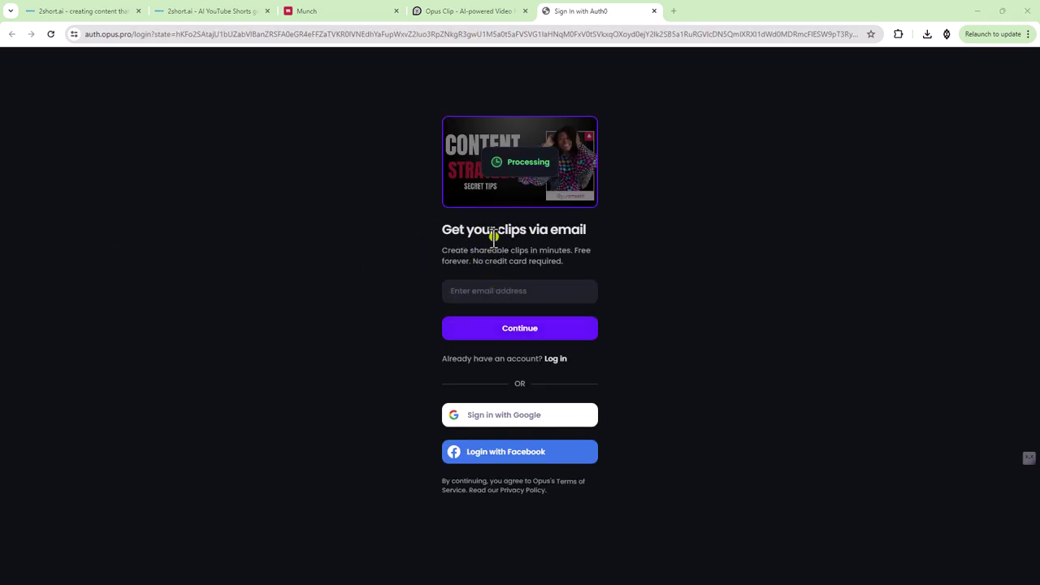
click(526, 331)
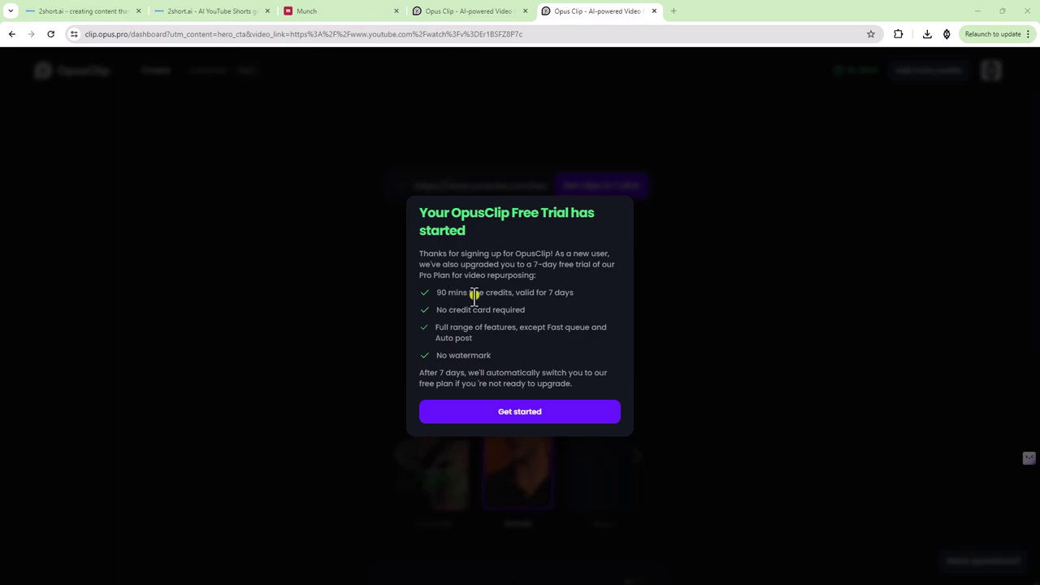
Dismiss the trial welcome, start clipping, and submit the survey: Personal, Google search, My own content
click(520, 411)
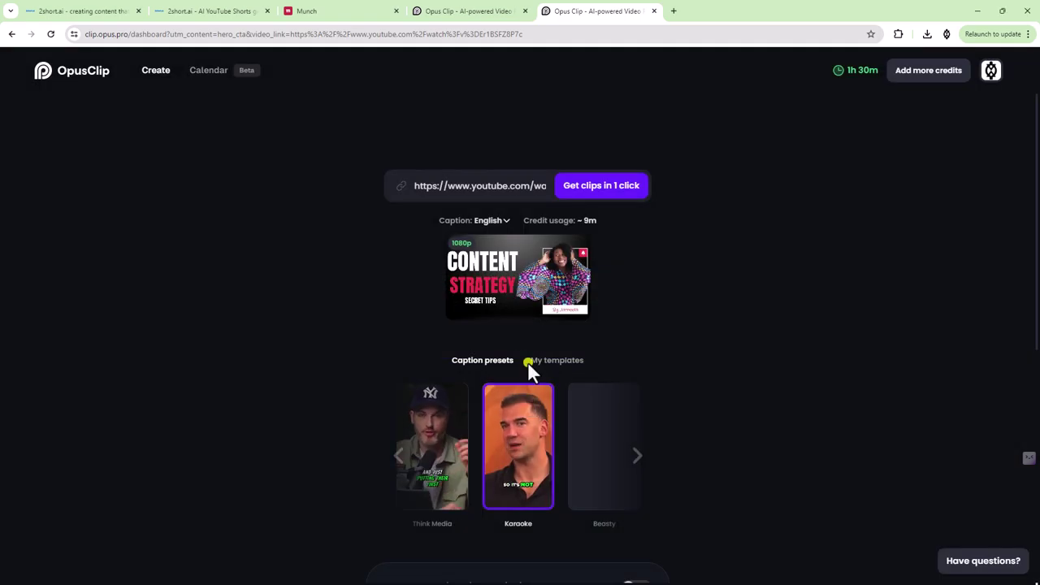
click(603, 190)
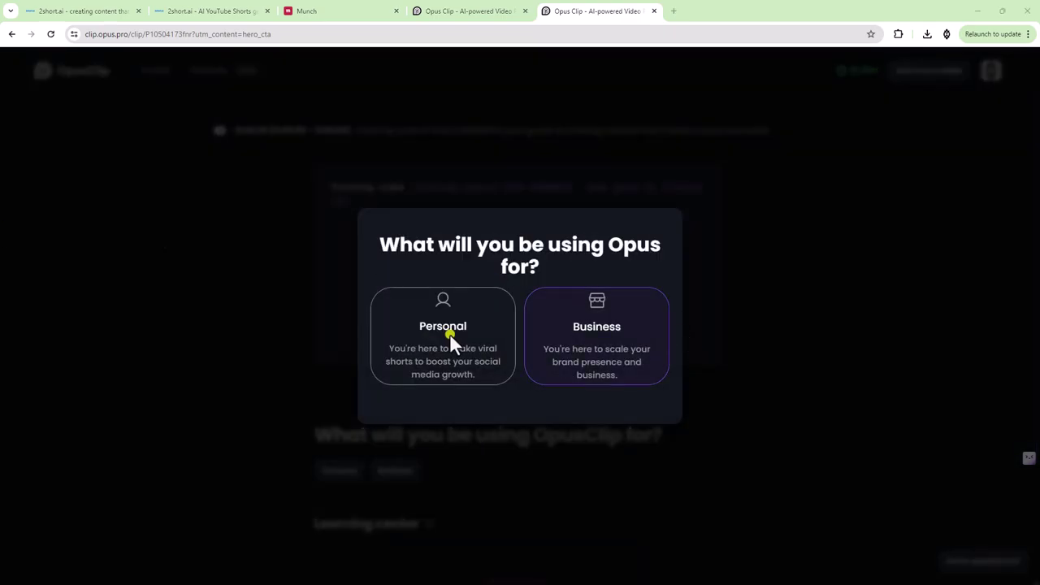
click(439, 335)
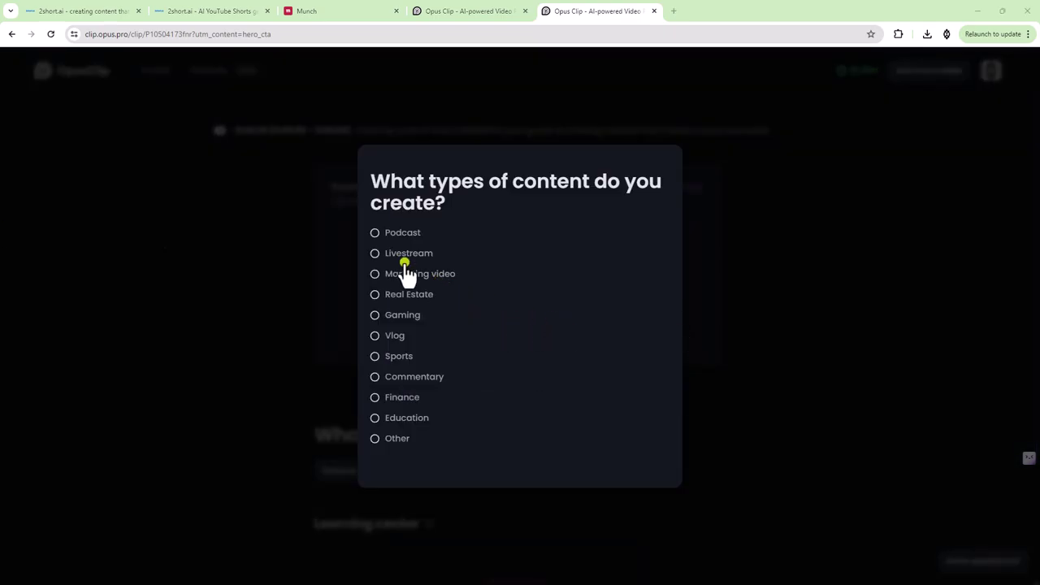
click(427, 420)
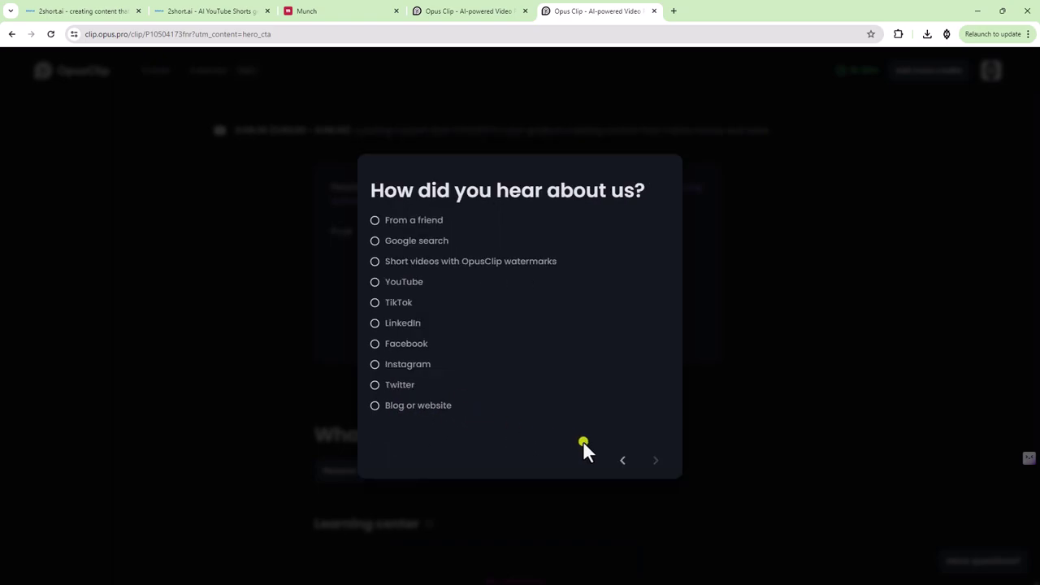
click(402, 243)
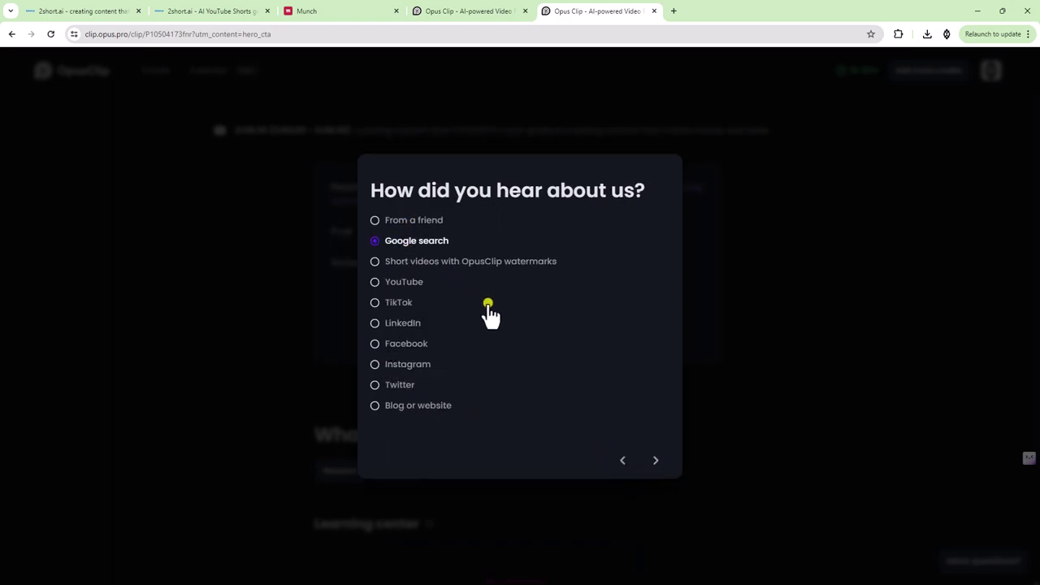
click(410, 304)
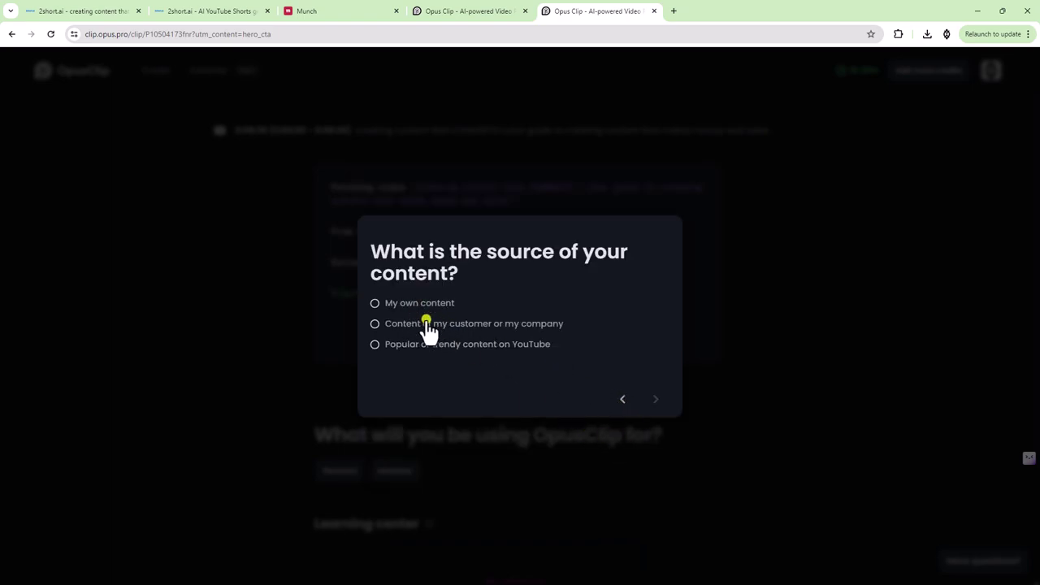
click(648, 399)
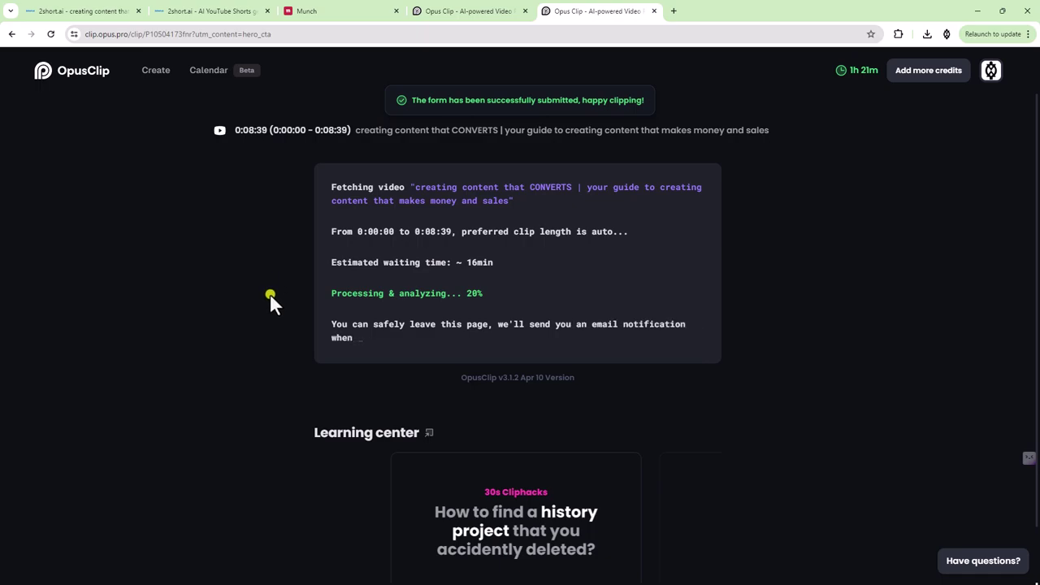
Wait on the processing page until the clip list loads, topped by a 99-scoring clip
scroll(262, 289, down, 1)
scroll(261, 290, up, 1)
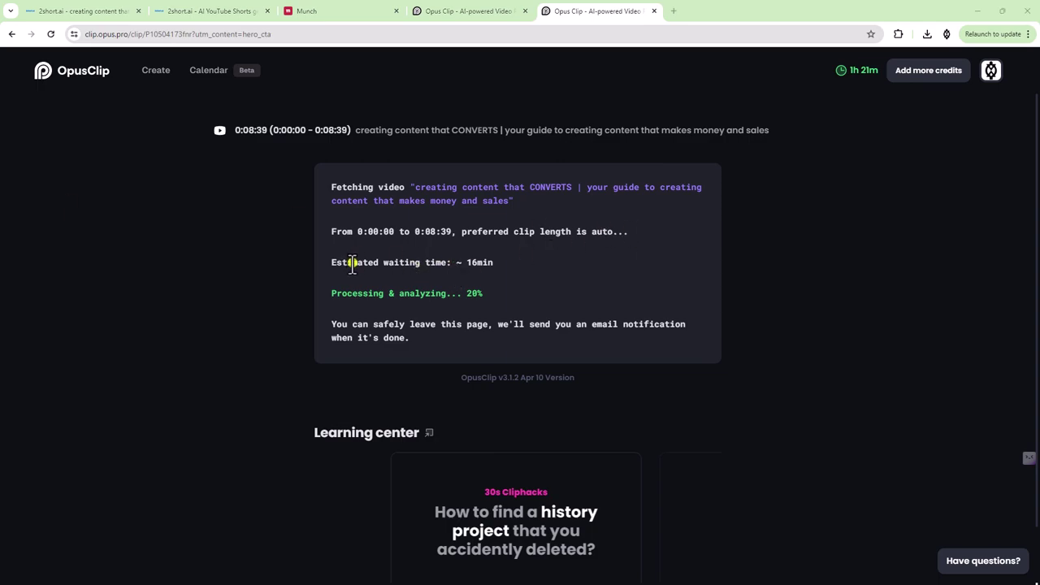
drag(353, 262, 497, 262)
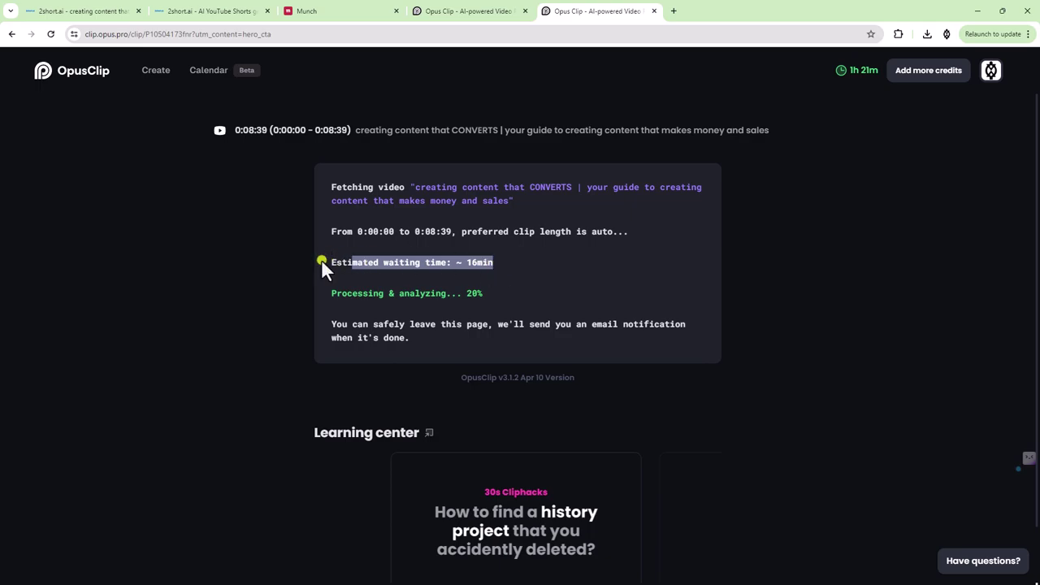
click(297, 261)
scroll(319, 259, down, 1)
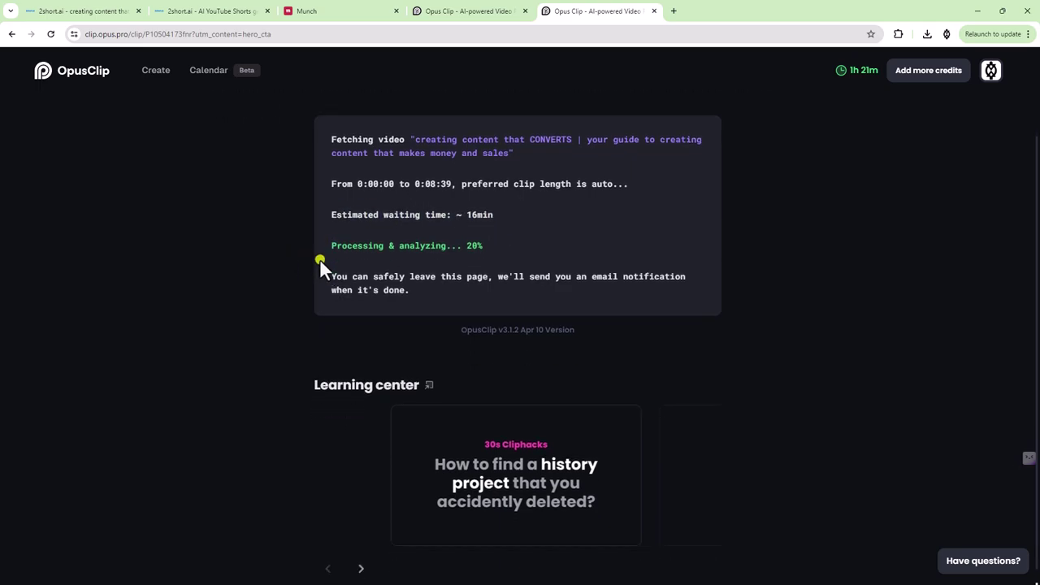
scroll(319, 259, up, 1)
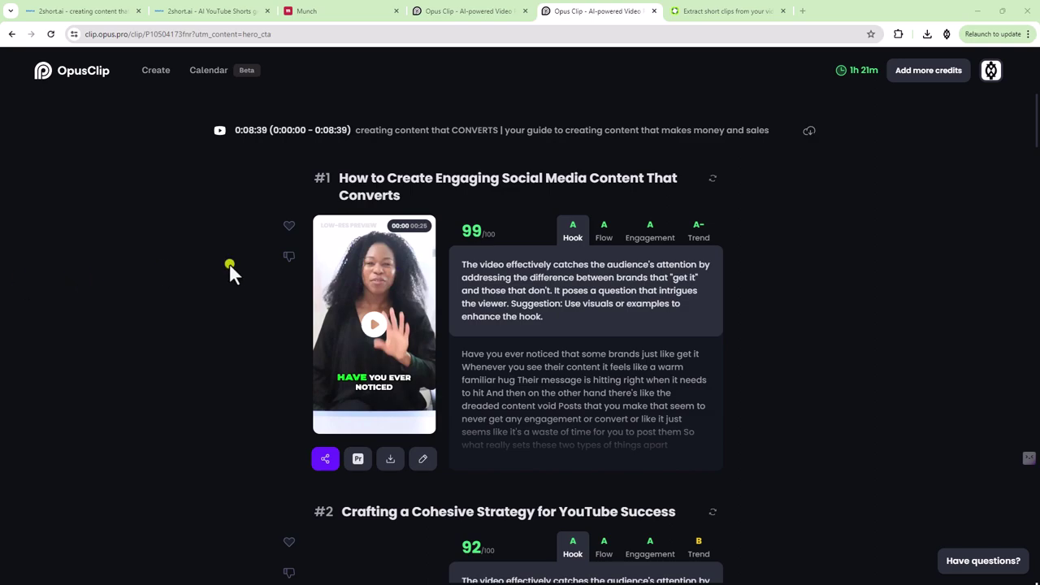
mouse_move(465, 230)
click(375, 334)
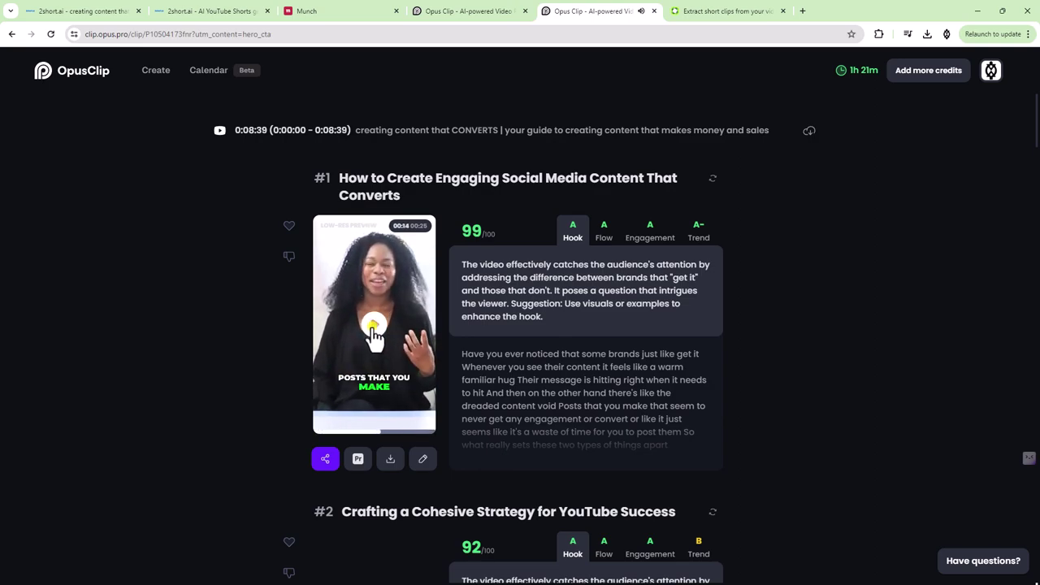
click(375, 333)
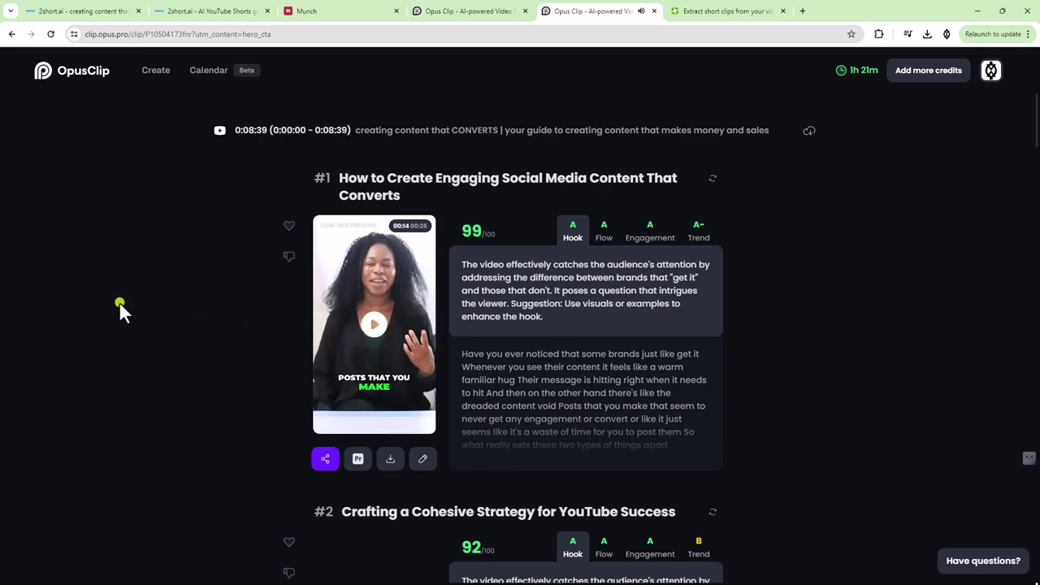
click(400, 428)
click(418, 429)
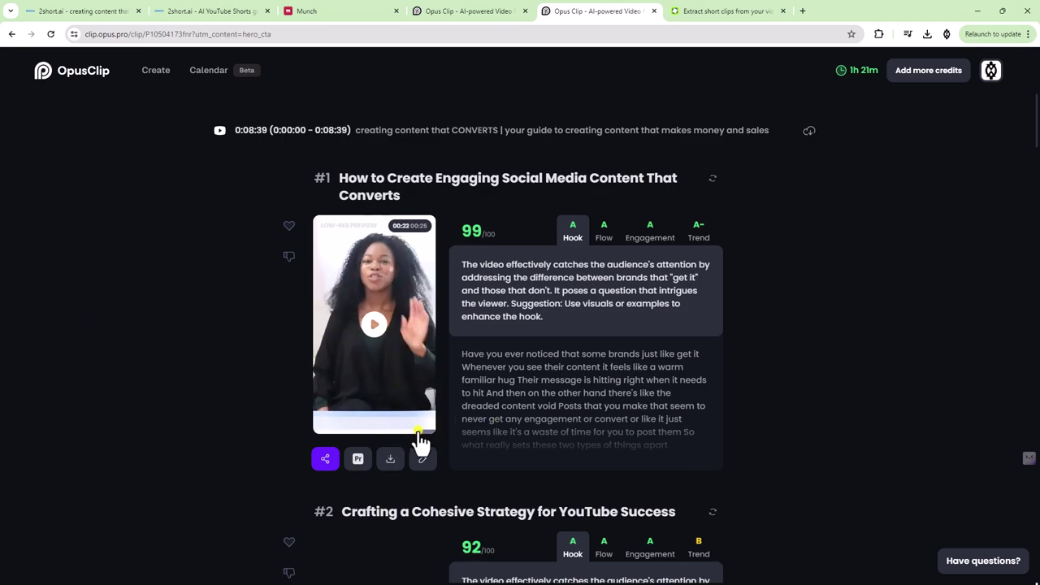
scroll(499, 386, down, 1)
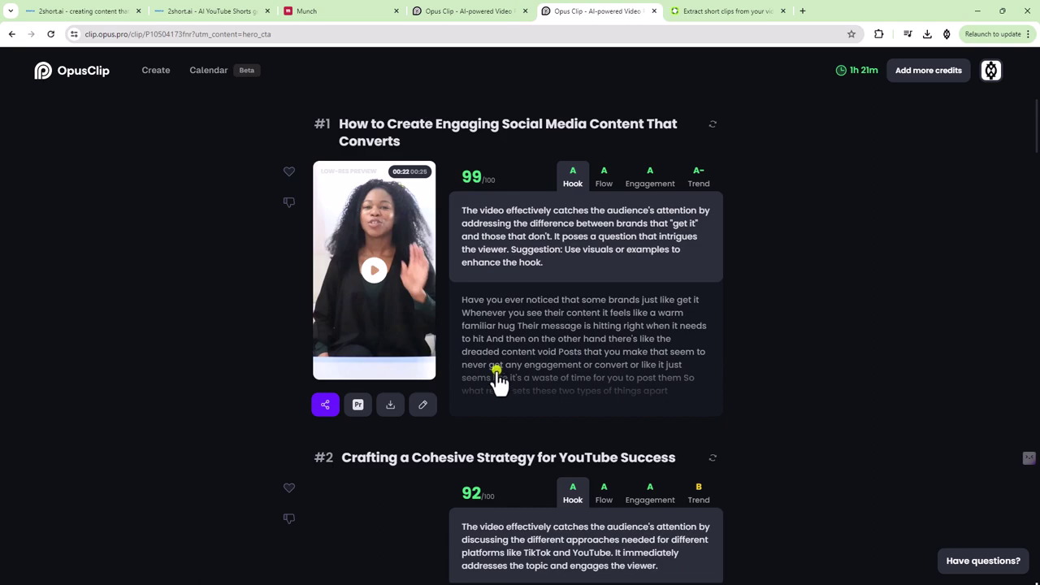
scroll(494, 372, down, 4)
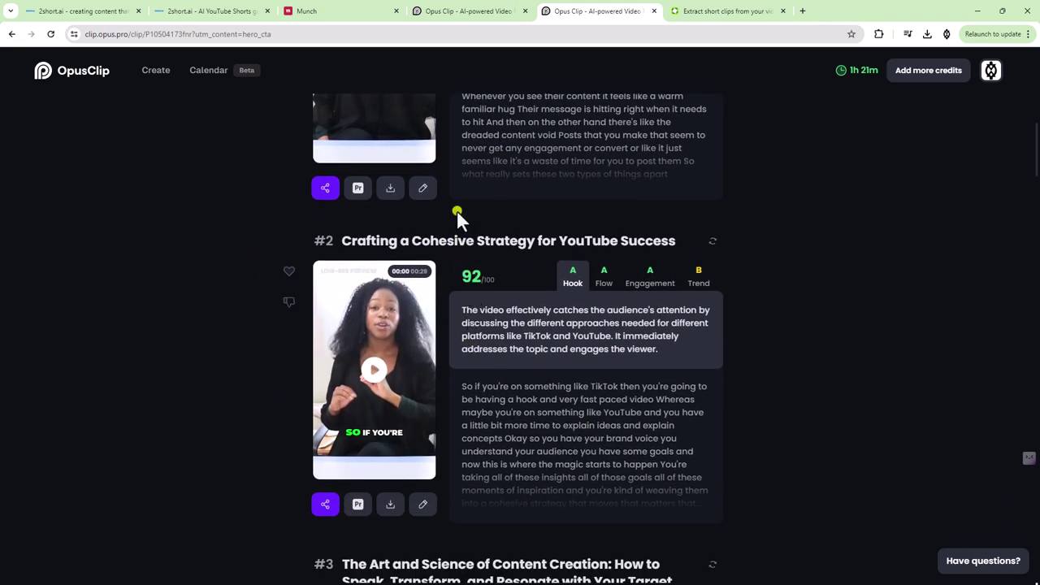
scroll(431, 285, down, 6)
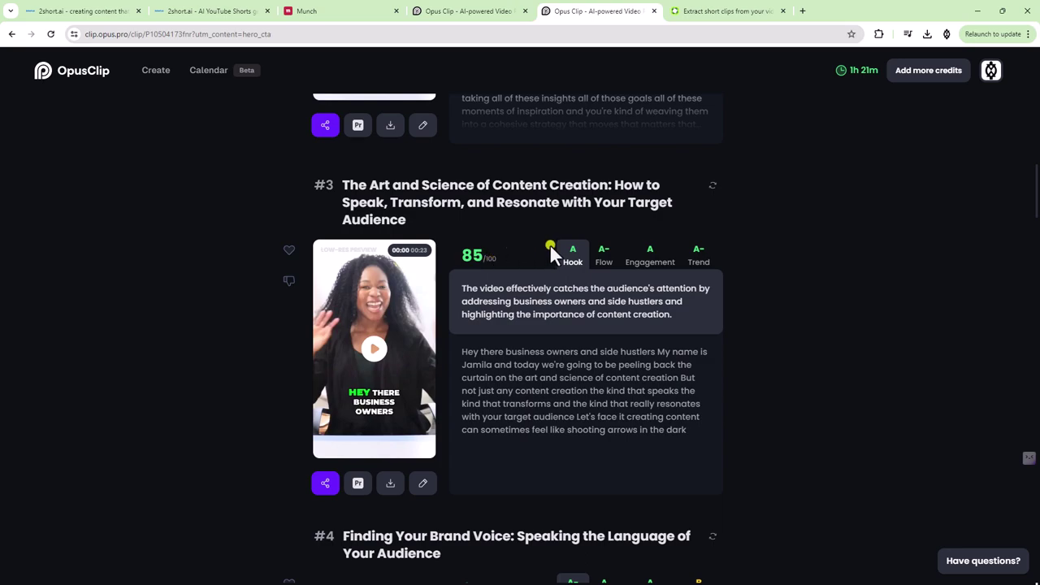
scroll(524, 244, down, 1)
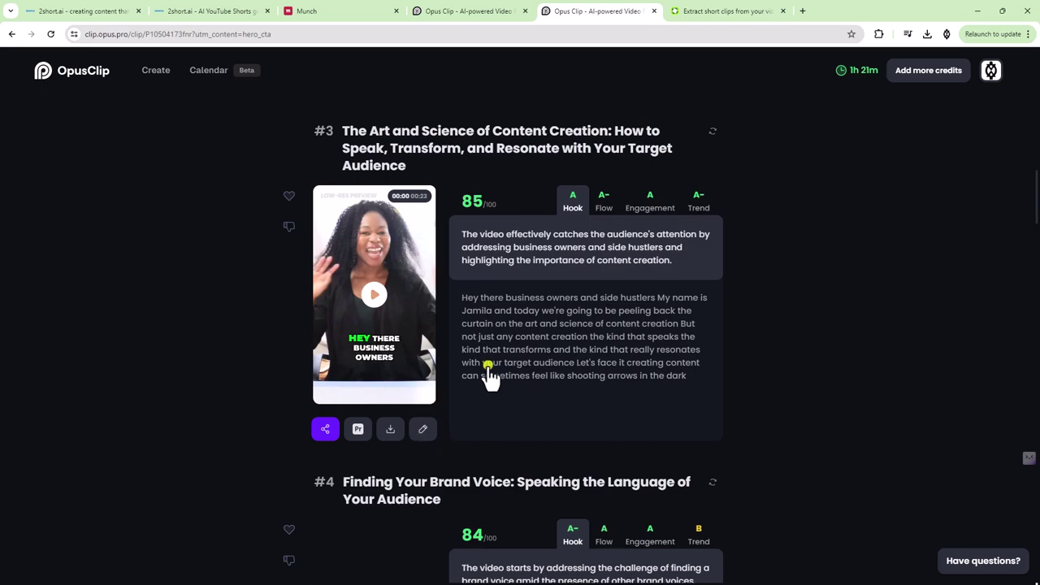
scroll(488, 368, up, 10)
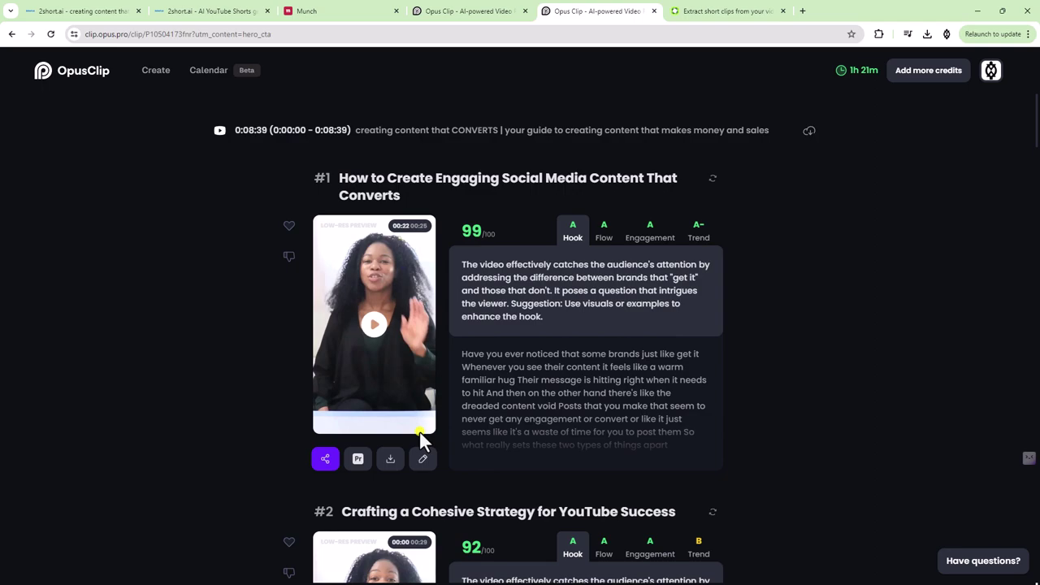
Open clip #1 in the editor, dismiss the layout, reframe and feature tips, and show Design settings
click(422, 458)
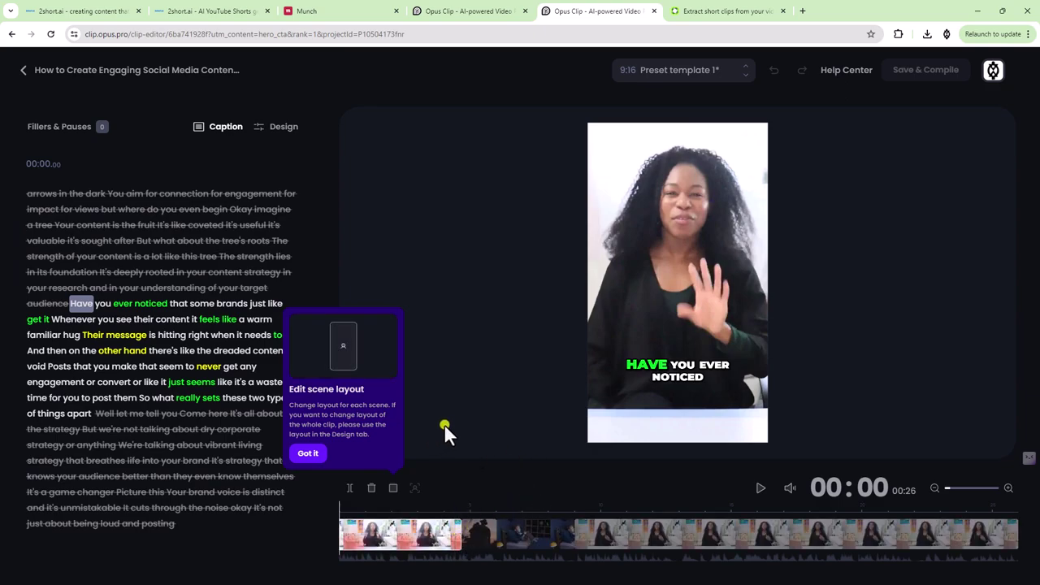
click(308, 454)
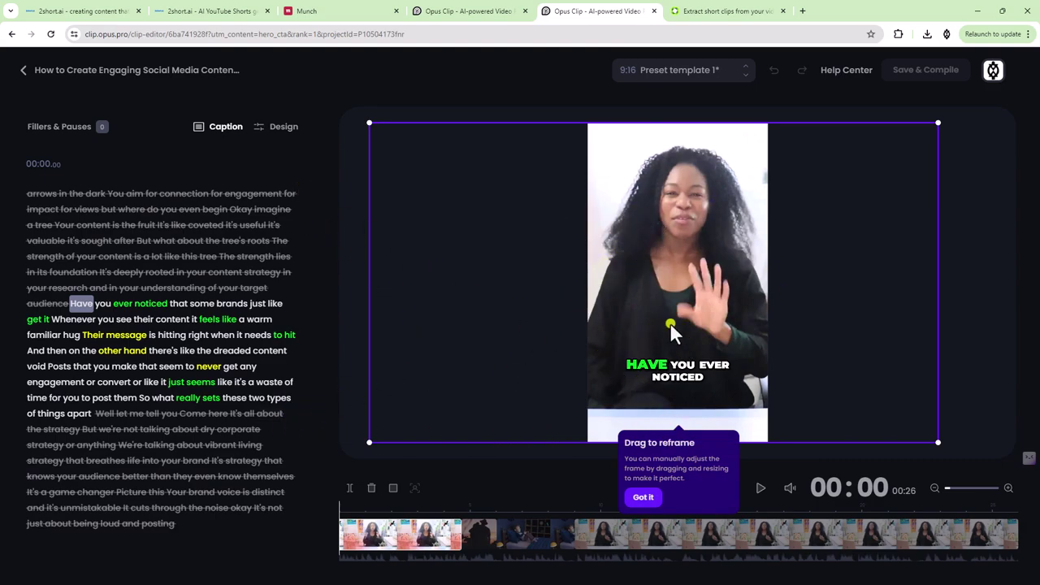
drag(669, 322, 645, 506)
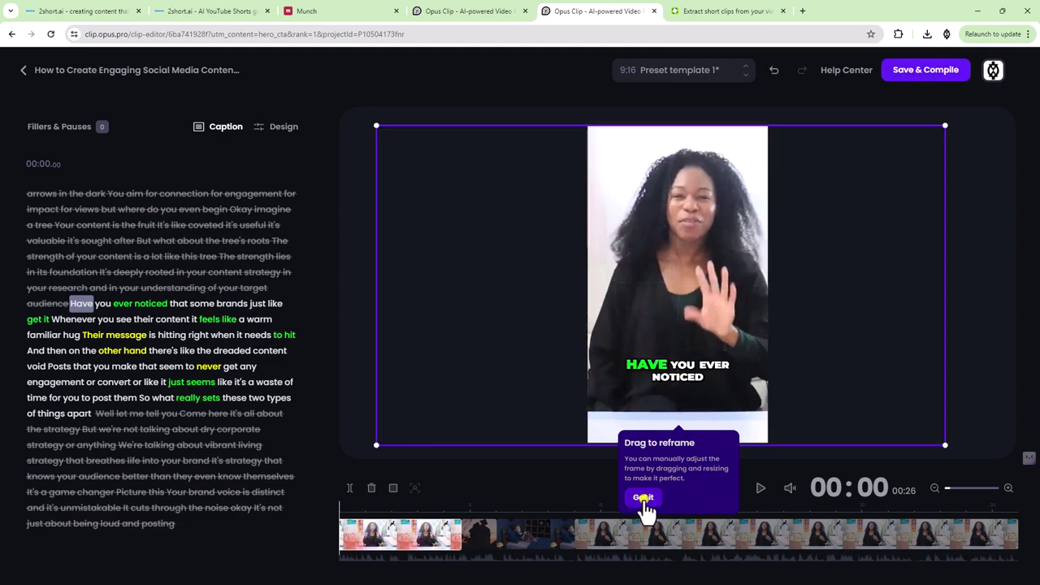
click(645, 499)
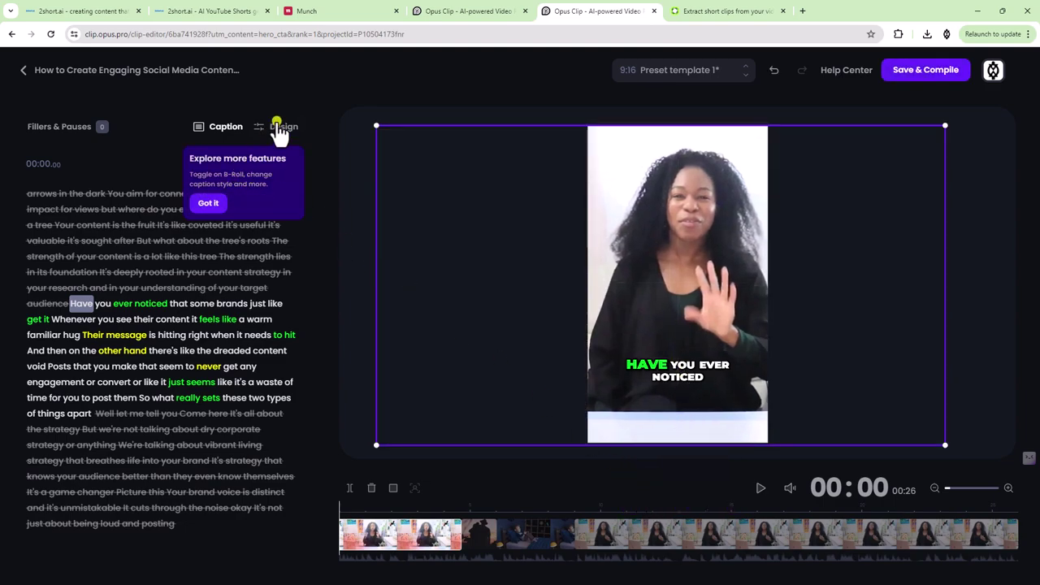
click(209, 203)
click(271, 130)
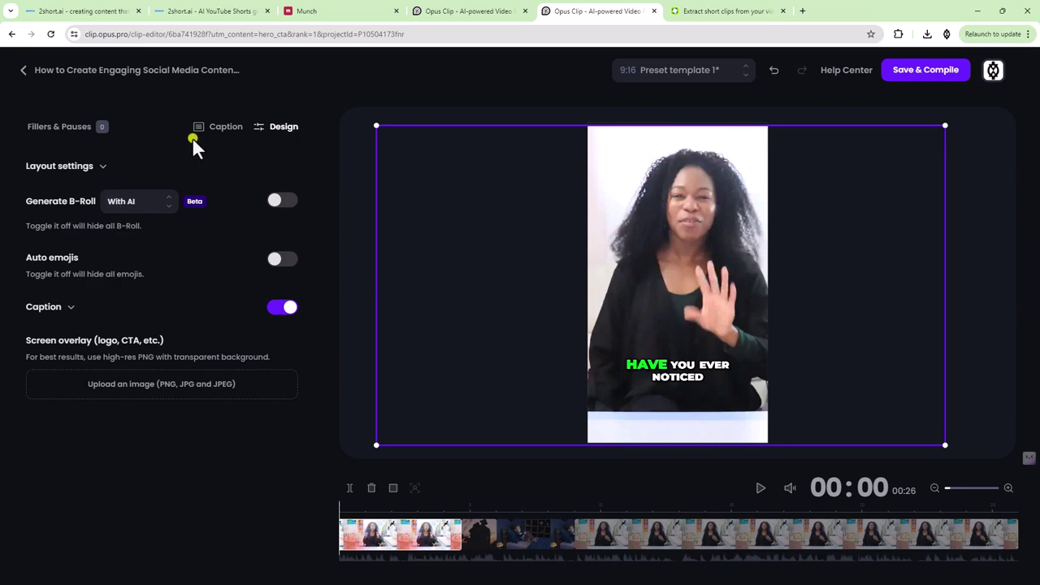
Set the caption font to Anton after briefly trying Roboto
click(71, 306)
scroll(106, 276, up, 6)
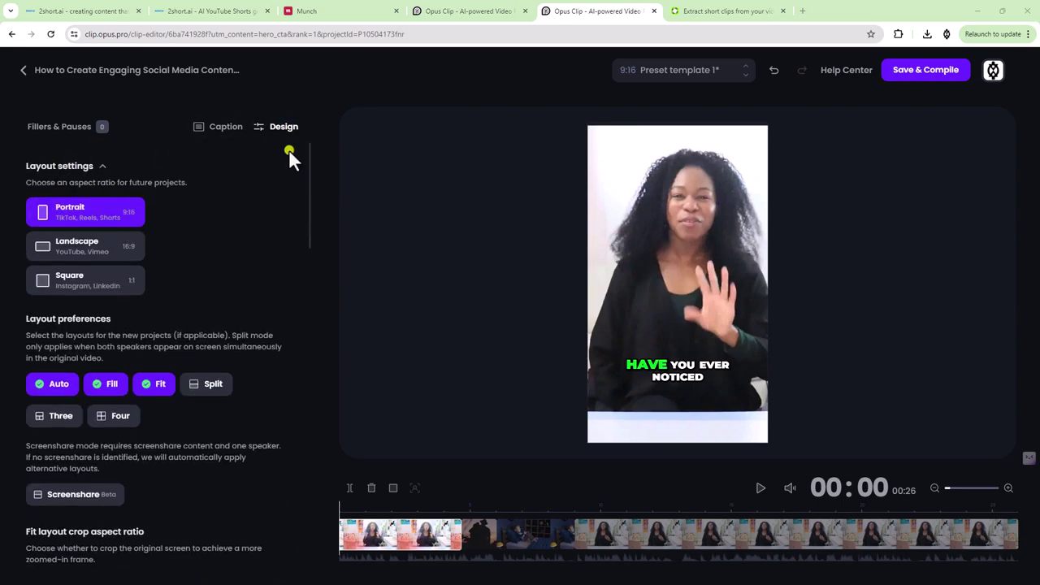
scroll(190, 227, down, 5)
scroll(89, 381, down, 2)
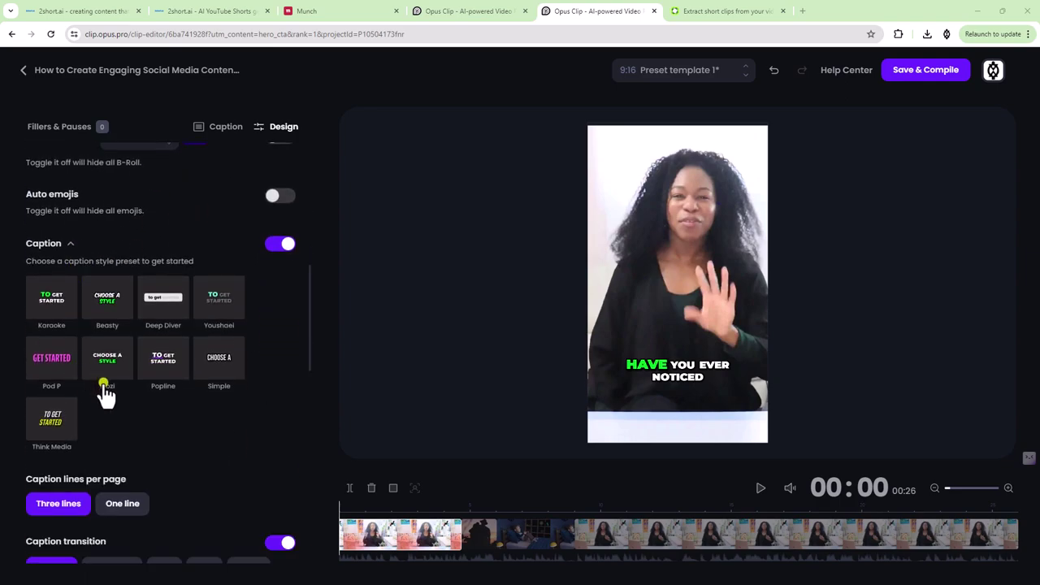
scroll(101, 410, down, 2)
scroll(100, 407, down, 2)
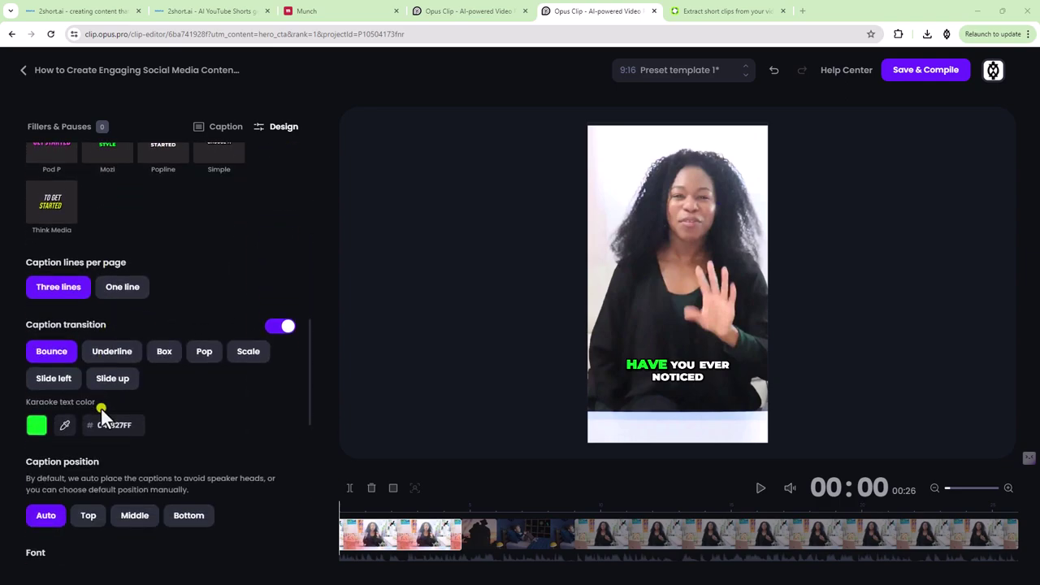
scroll(82, 451, down, 3)
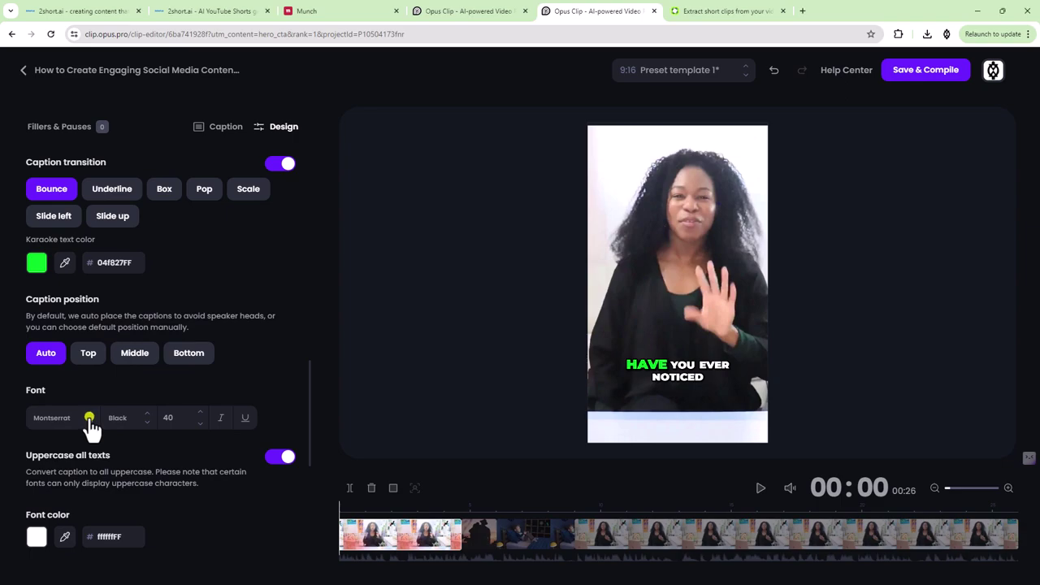
click(89, 418)
scroll(65, 512, down, 2)
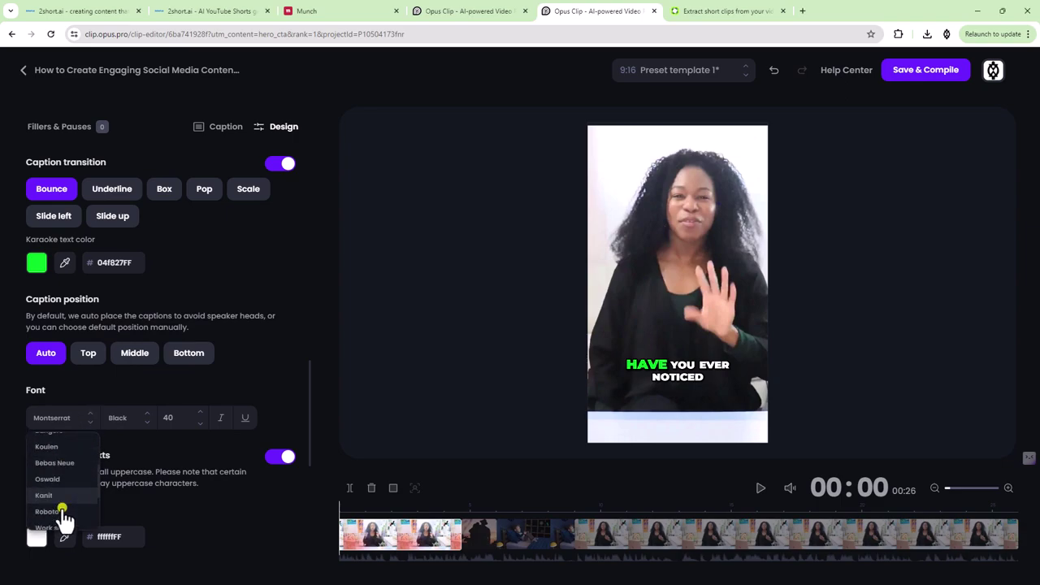
scroll(63, 513, down, 1)
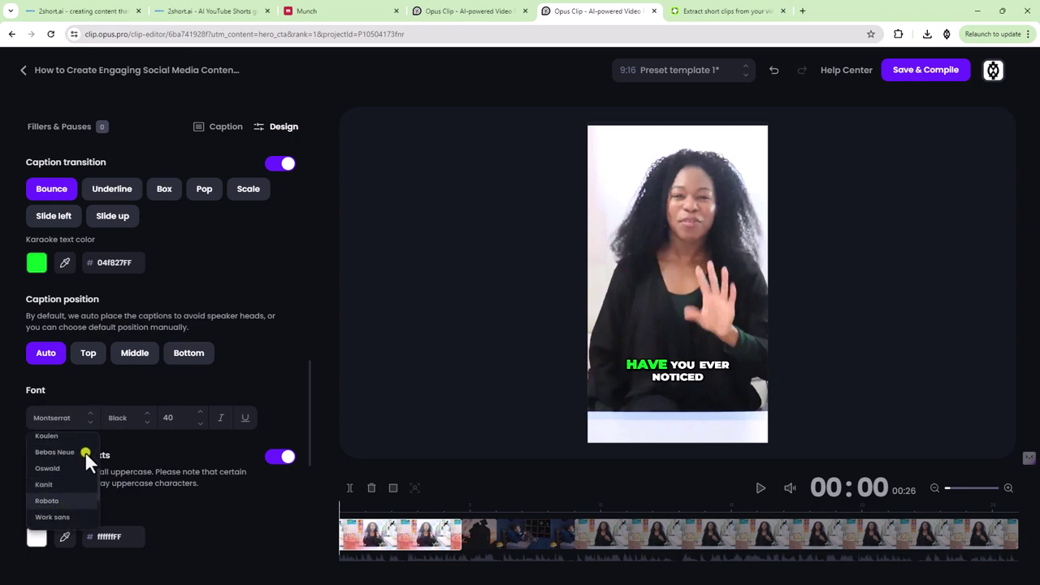
click(47, 501)
click(72, 416)
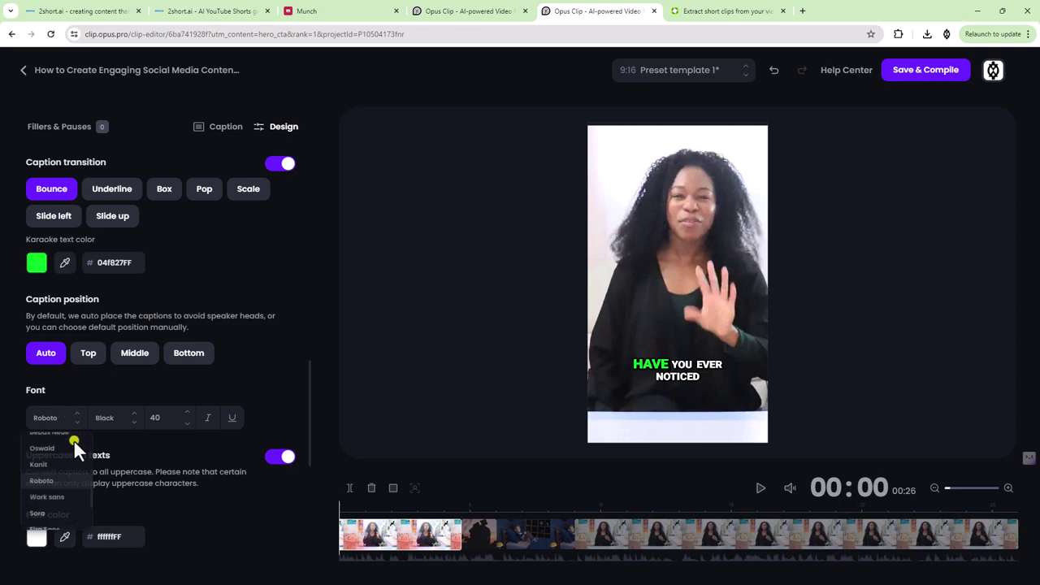
scroll(70, 498, down, 2)
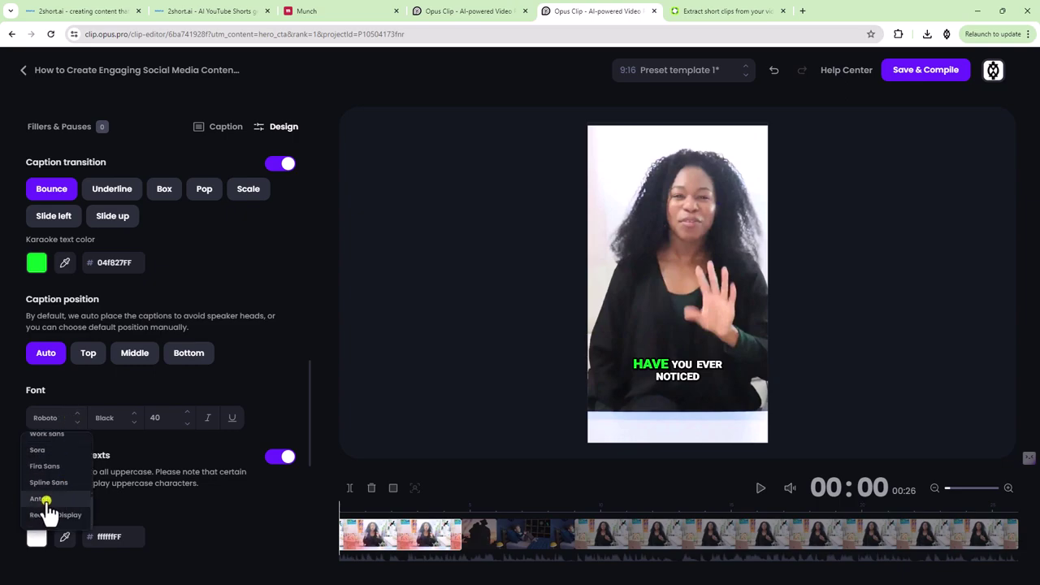
click(47, 500)
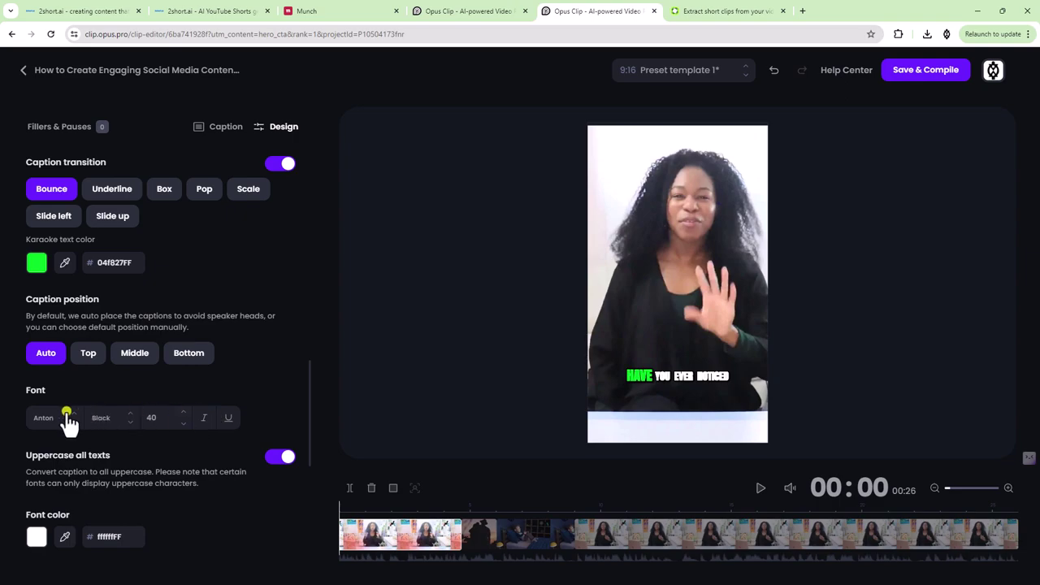
Apply the Pod P caption preset, switch to the Simple preset, and return to the clip list
scroll(81, 348, up, 5)
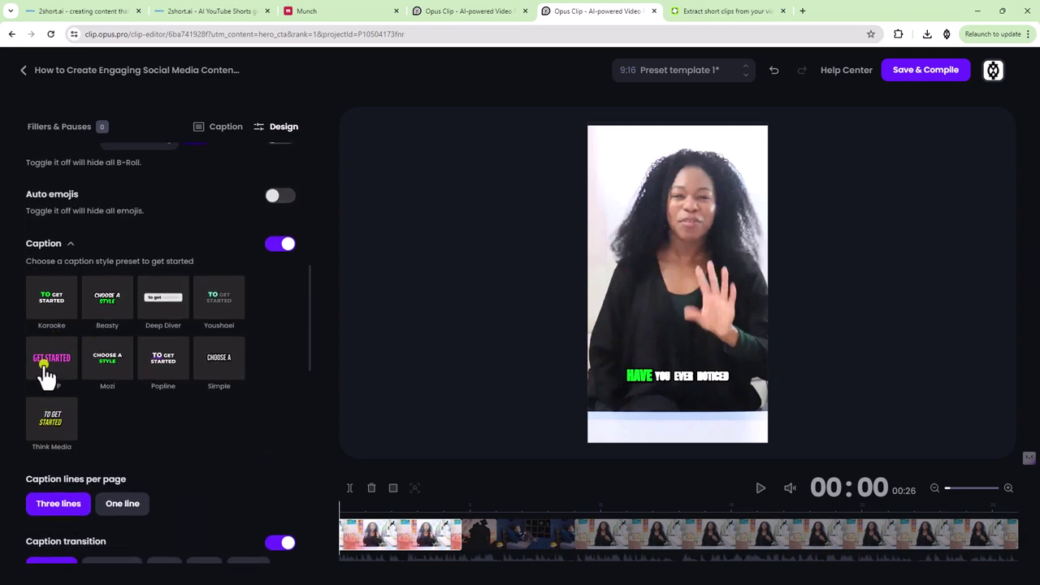
click(58, 371)
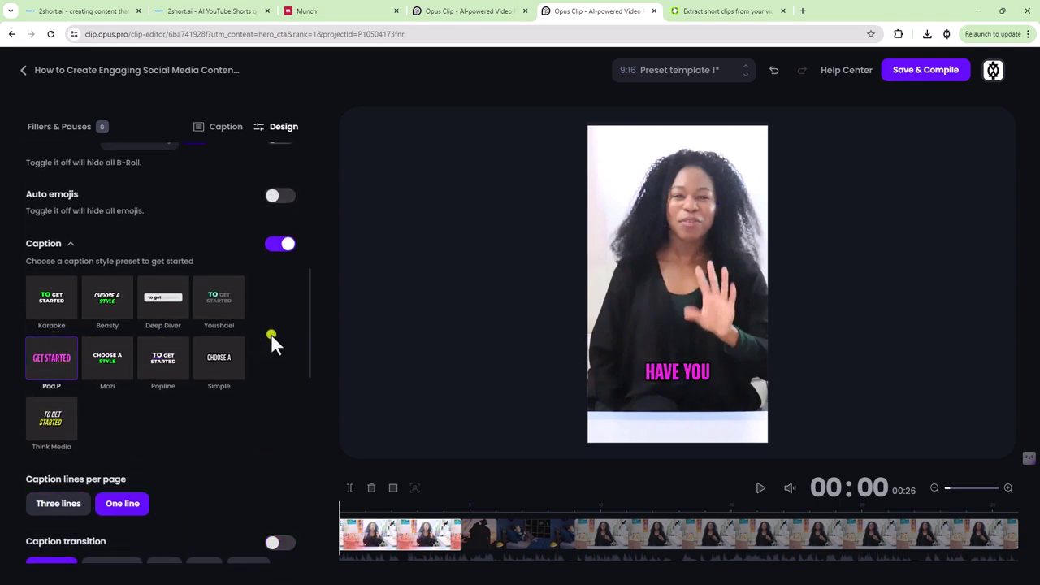
click(218, 371)
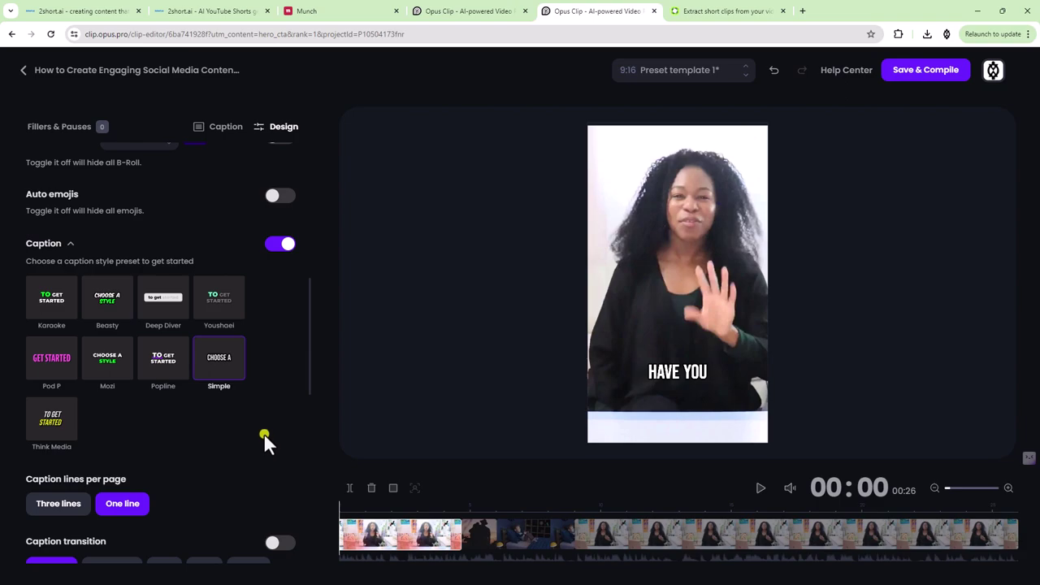
scroll(240, 411, up, 8)
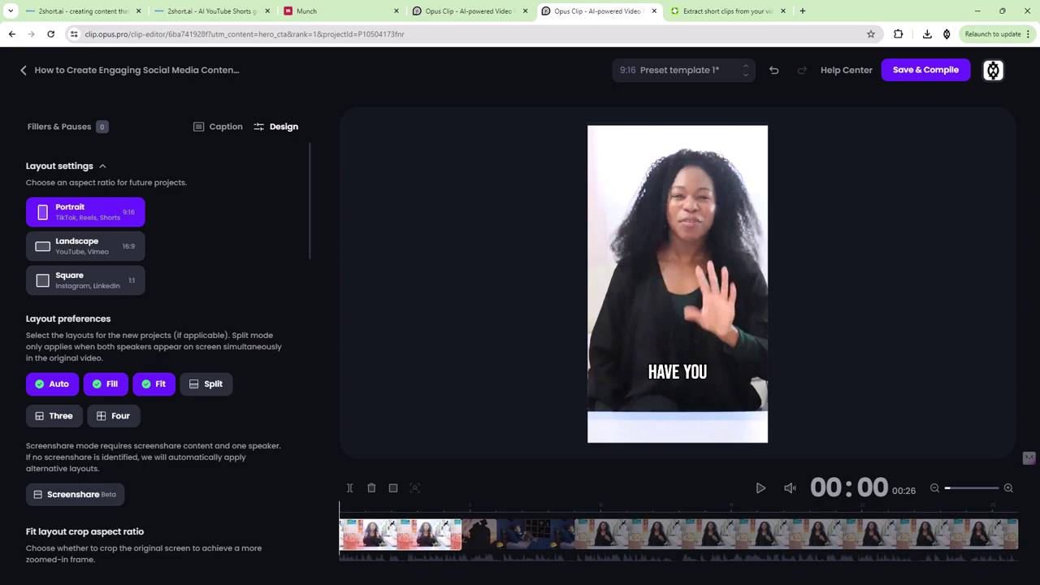
key(alt+Left)
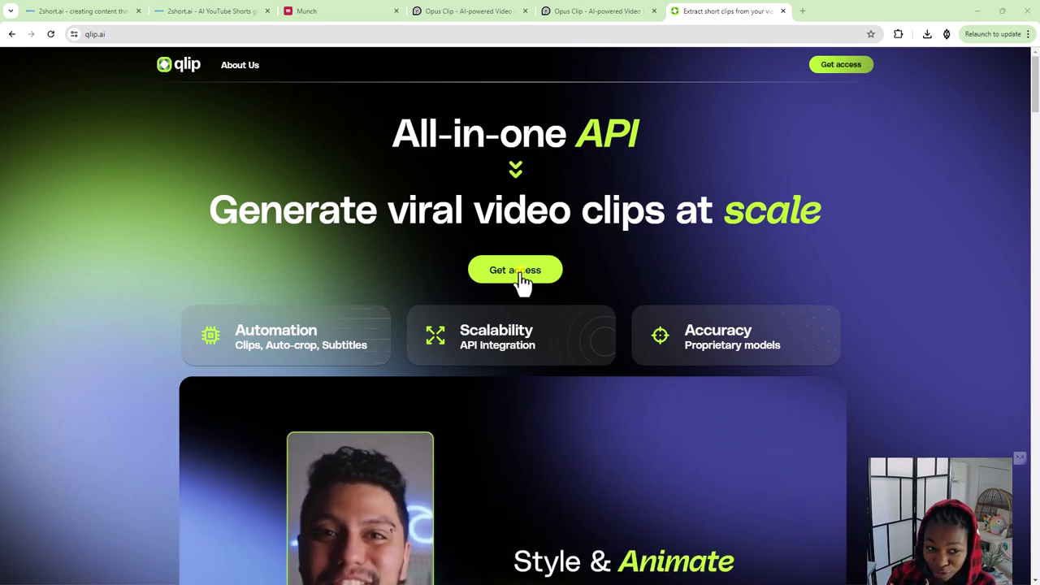
Request Qlip access, find the Typeform sign-up closed, and return to the Qlip page
click(515, 270)
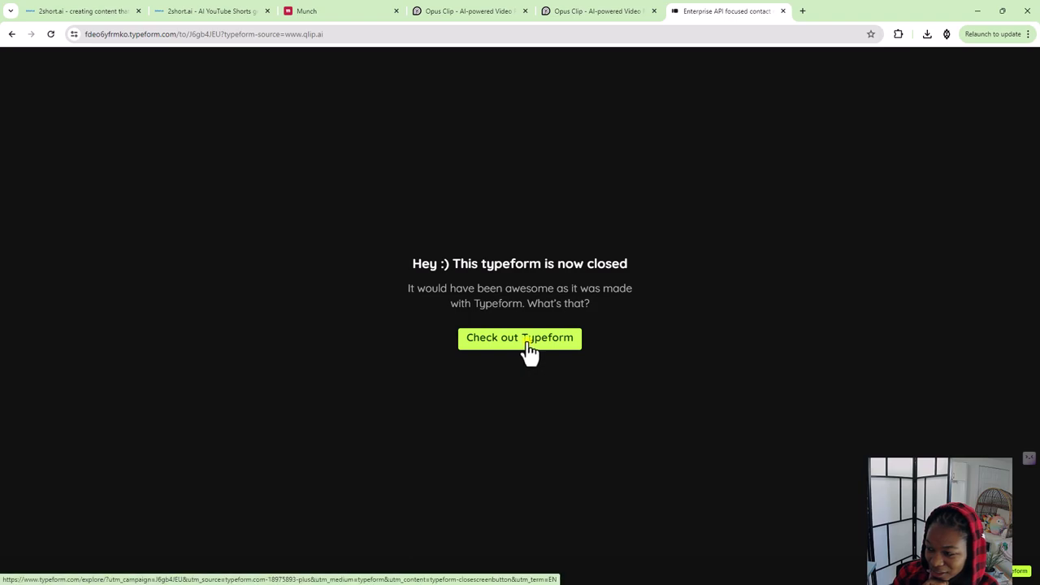
click(603, 17)
click(720, 15)
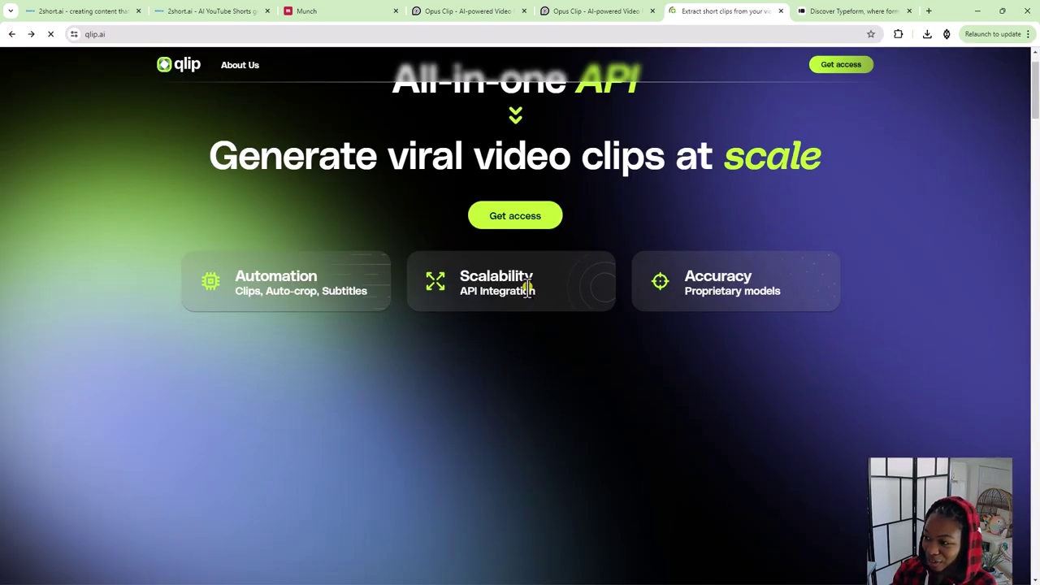
scroll(527, 290, down, 4)
scroll(527, 290, down, 5)
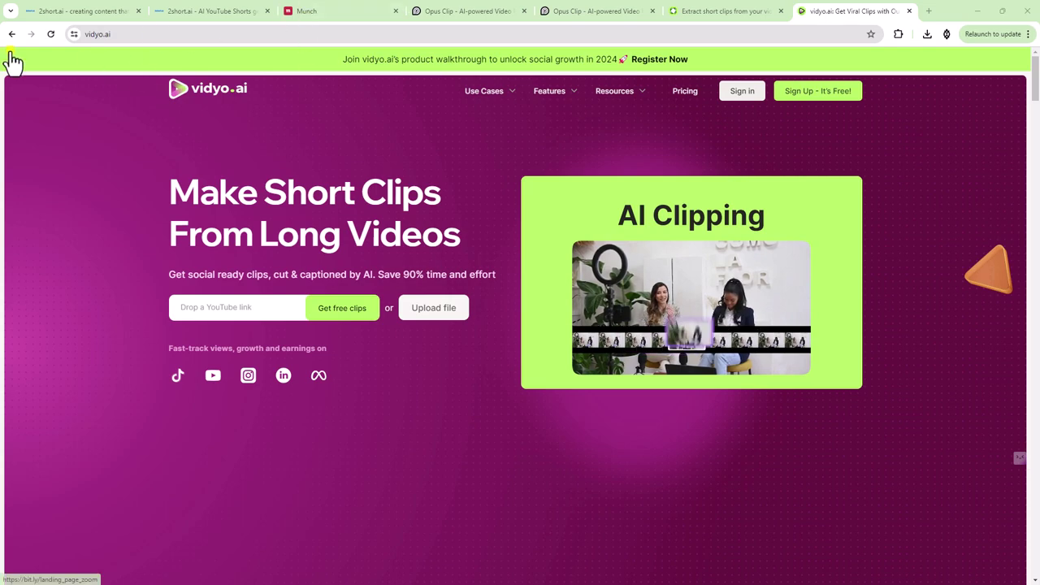
Paste the YouTube link into vidyo.ai and set advanced options to Speech, Single cam, 1 speaker
key(ctrl+v)
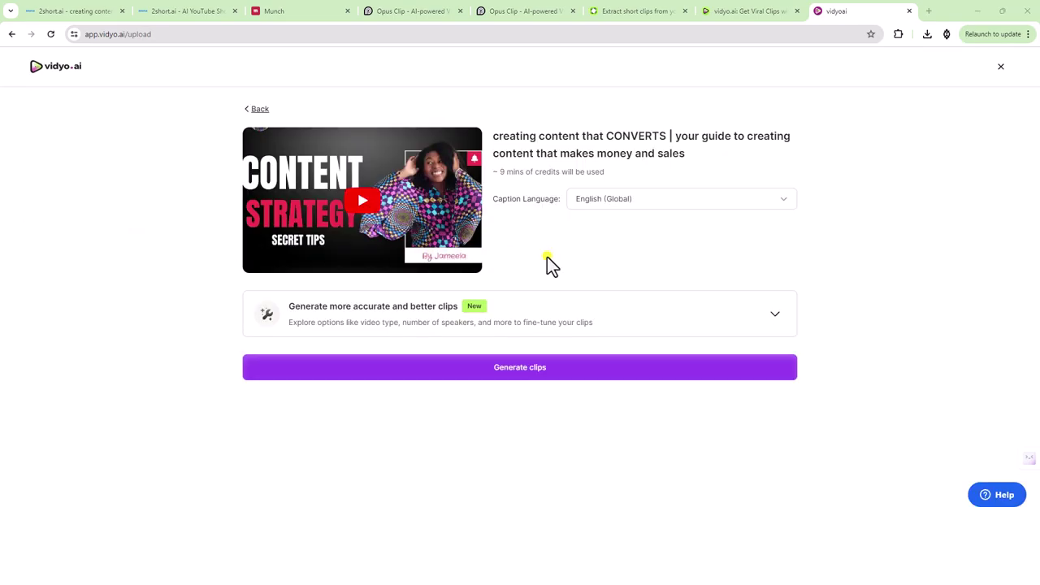
click(525, 331)
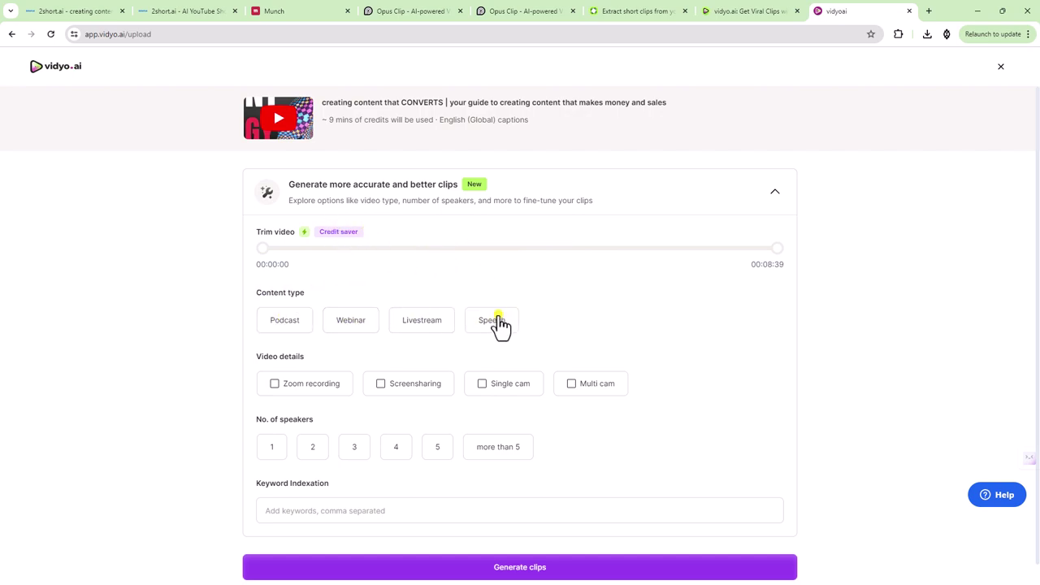
click(498, 321)
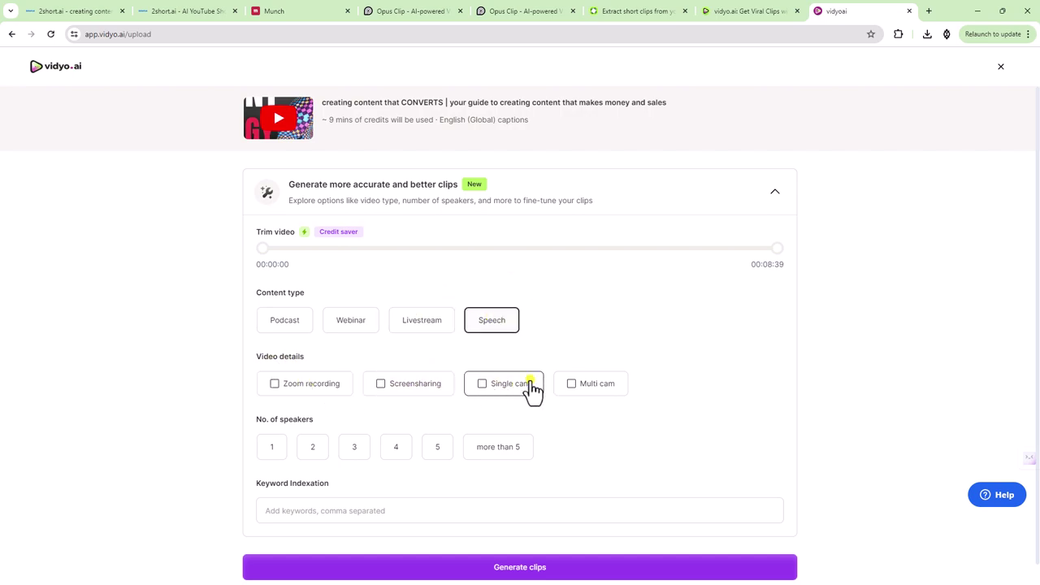
click(532, 388)
scroll(225, 448, down, 1)
click(273, 428)
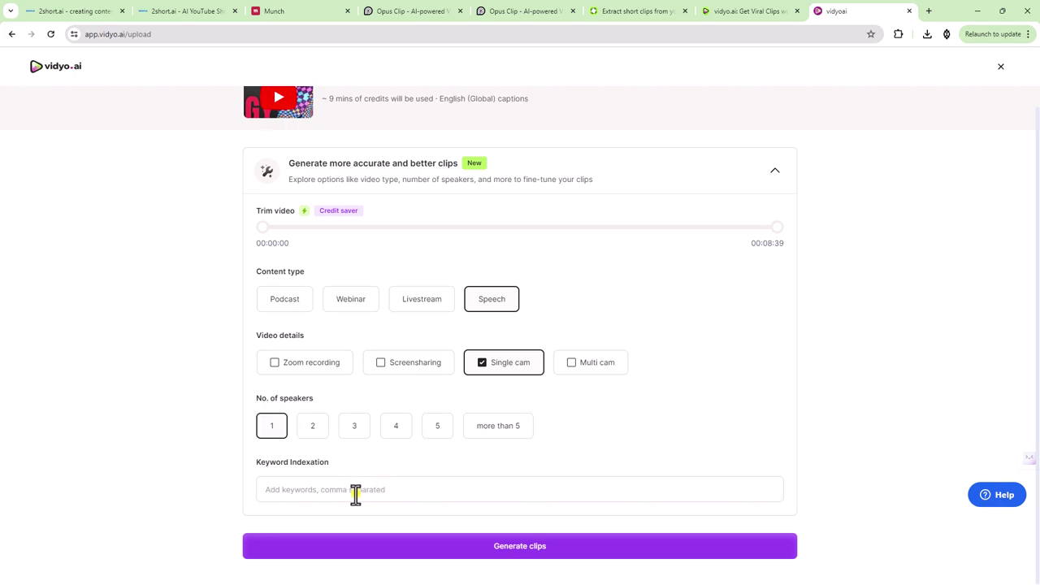
click(775, 174)
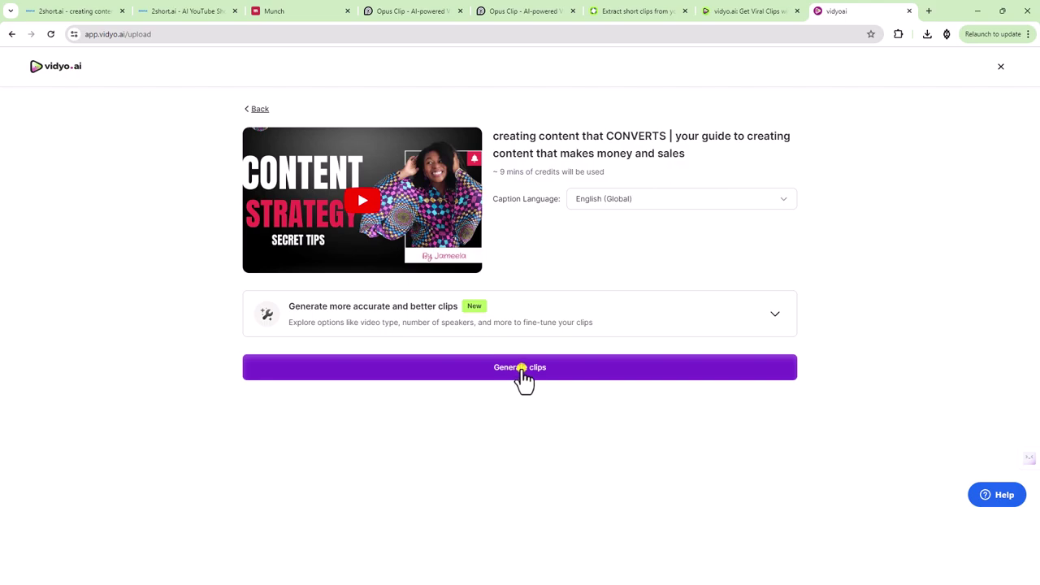
Generate clips, open the project's seven shorts, and play 'Engaging with Your Community'
click(521, 368)
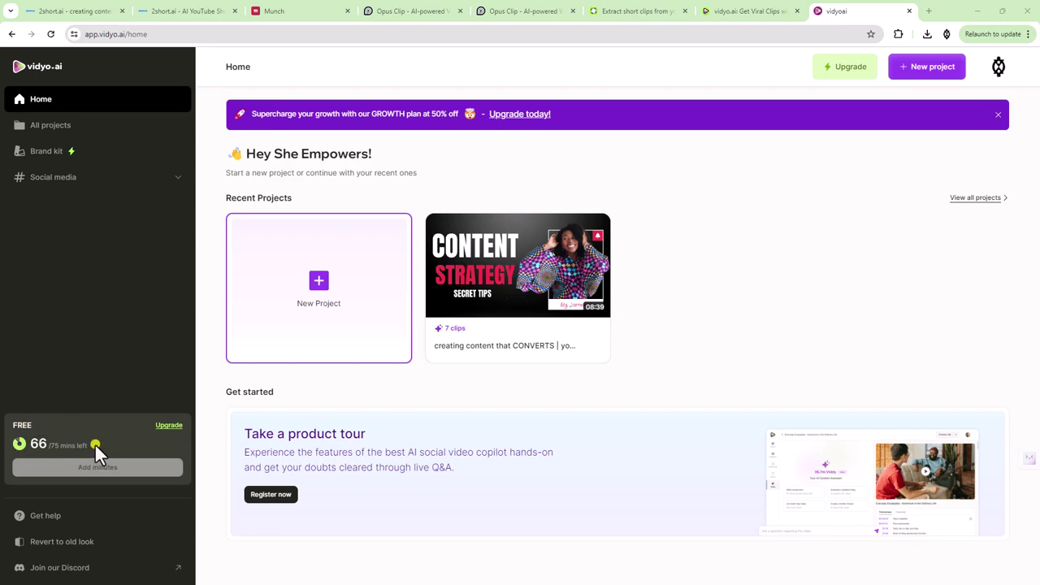
click(524, 279)
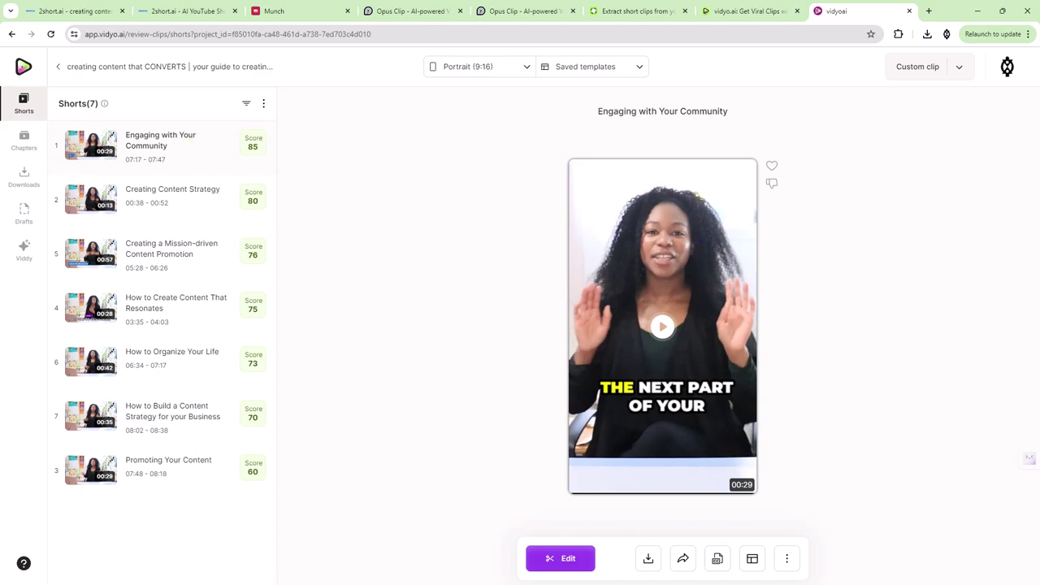
click(663, 328)
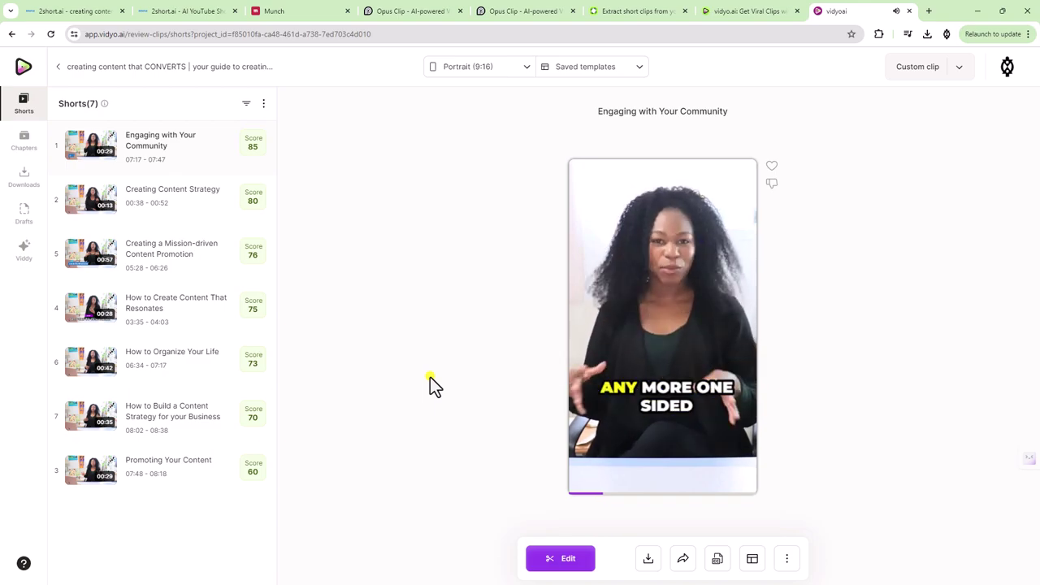
Open 'Engaging with Your Community' in the editor, scroll the Stock Templates, and view the Texts options
click(566, 569)
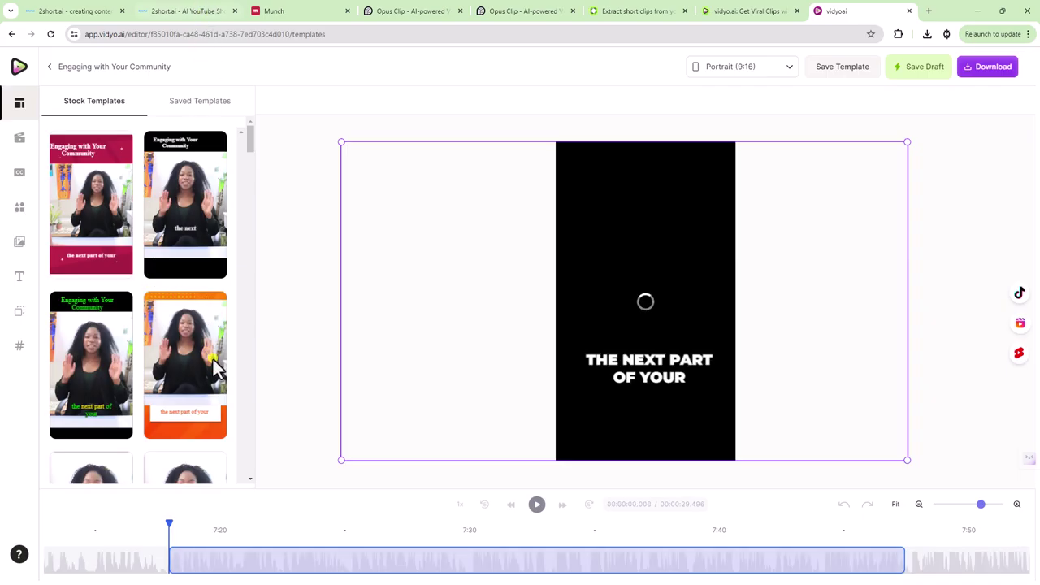
scroll(171, 357, down, 2)
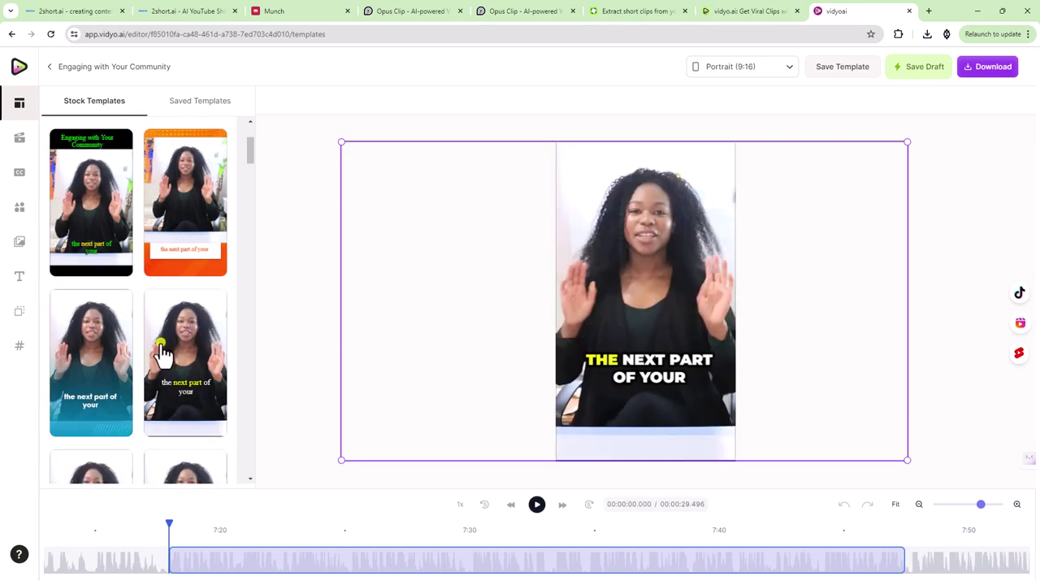
scroll(116, 369, down, 2)
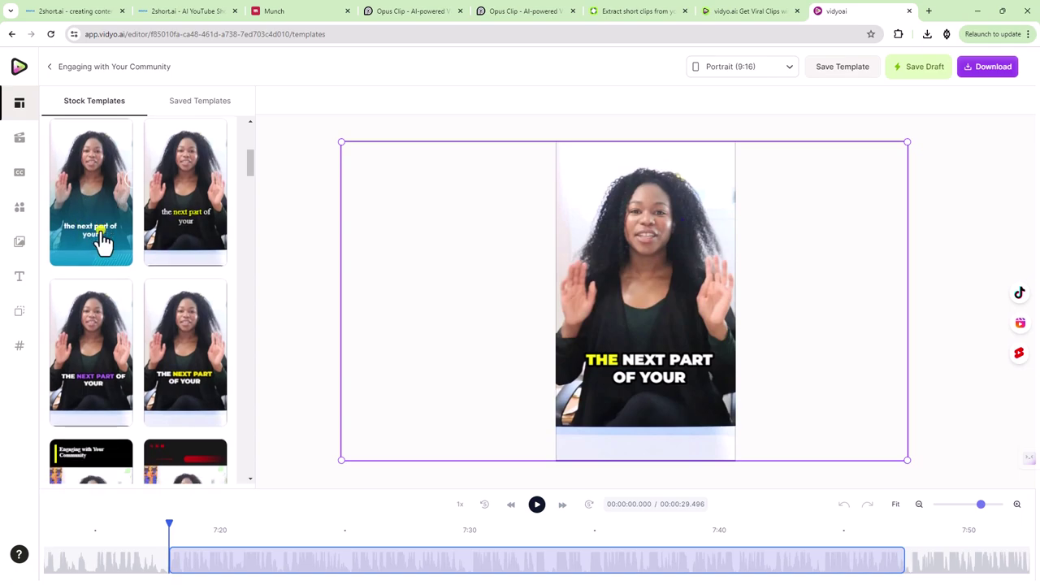
scroll(97, 234, down, 5)
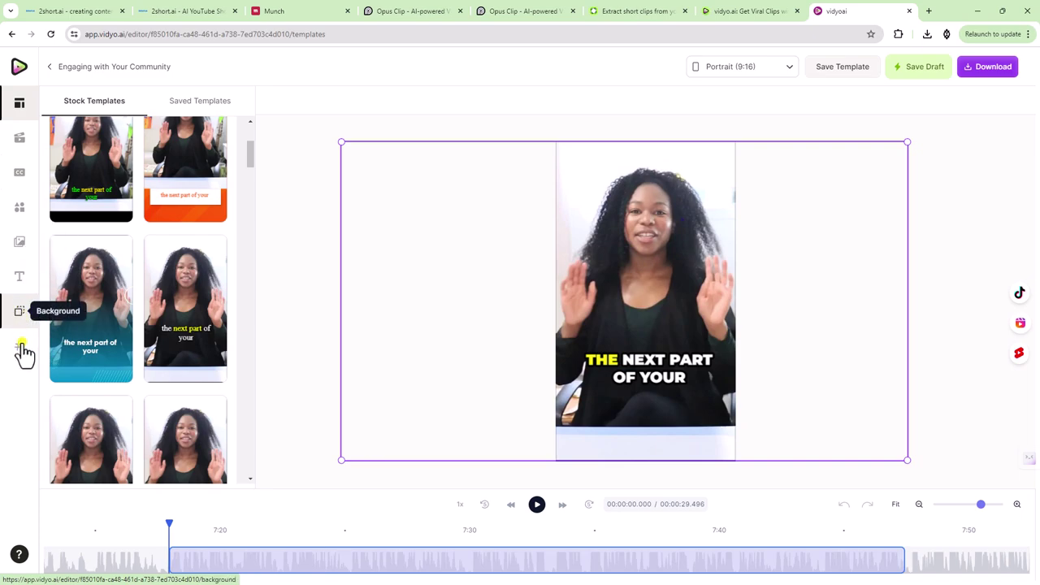
click(22, 278)
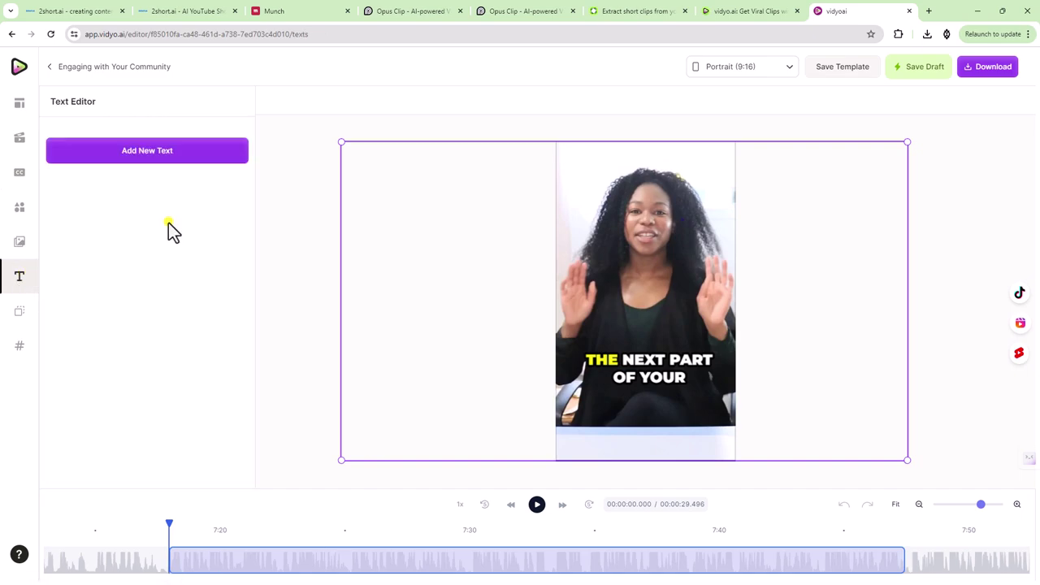
click(21, 244)
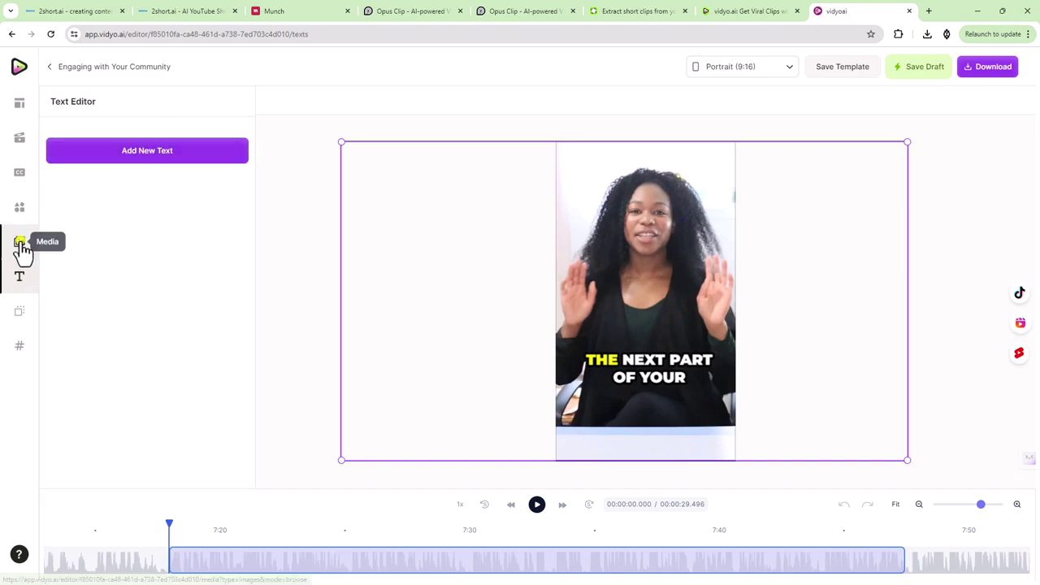
Turn on CutMagic scene cuts and play the clip to preview them
click(22, 140)
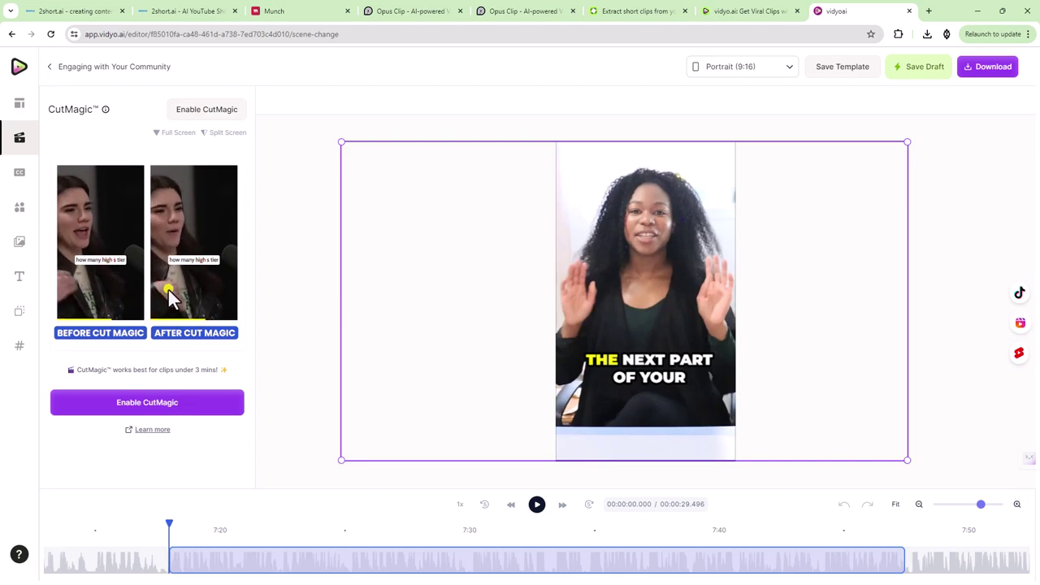
click(147, 403)
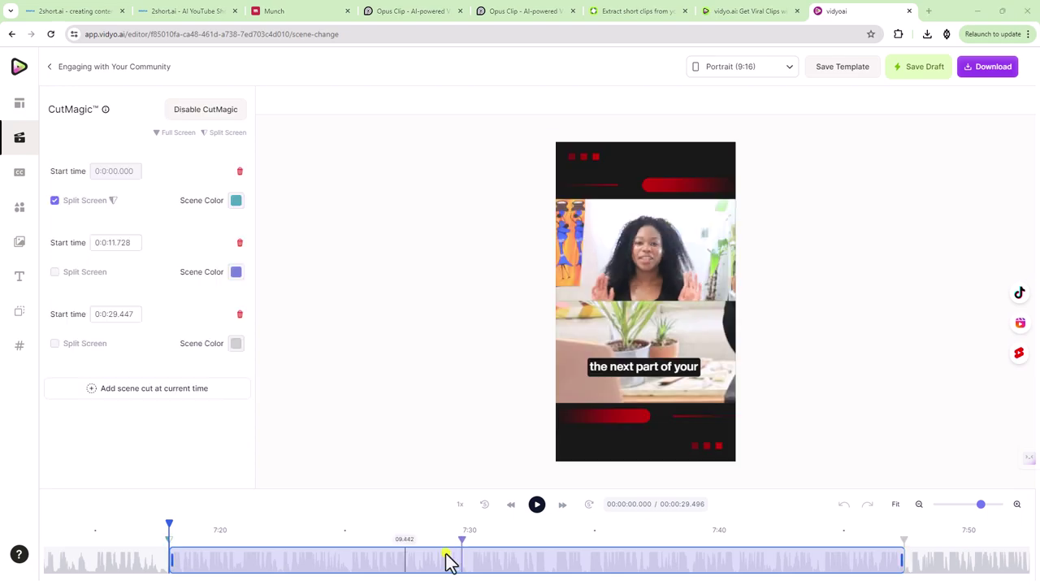
click(537, 504)
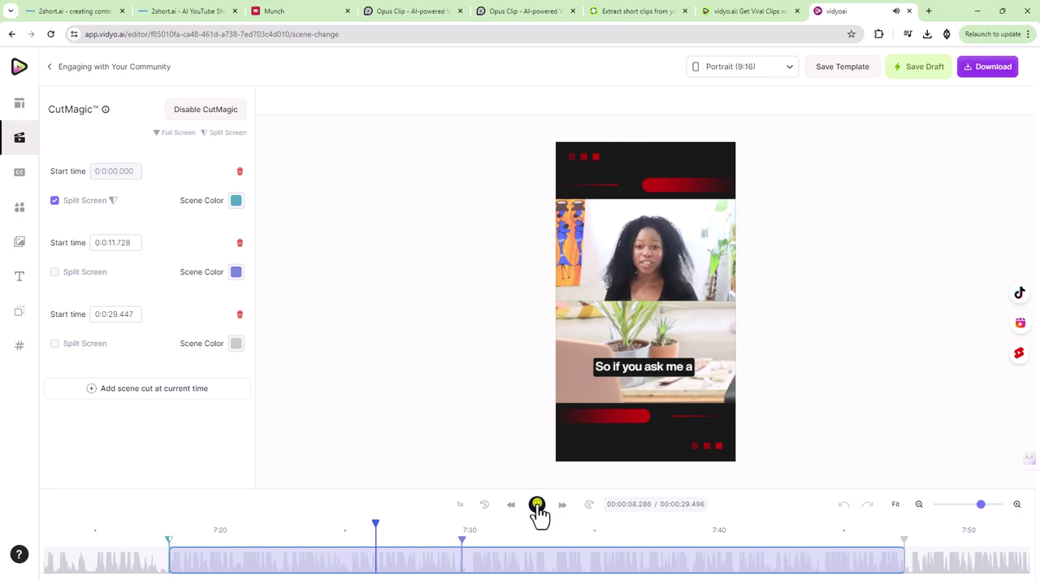
Turn CutMagic off and move the preview back to about 2.7 seconds
click(213, 109)
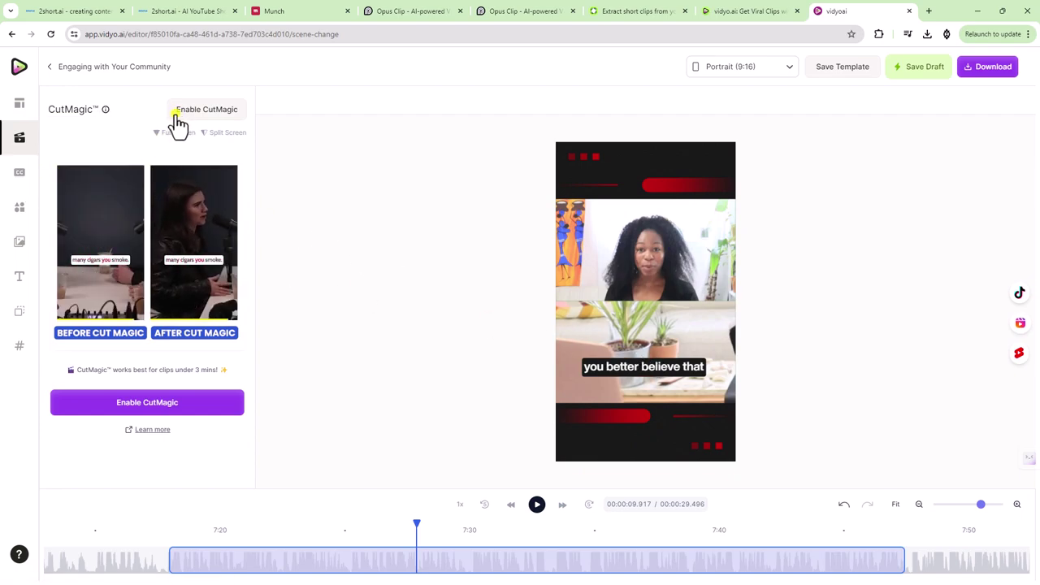
drag(418, 523, 359, 526)
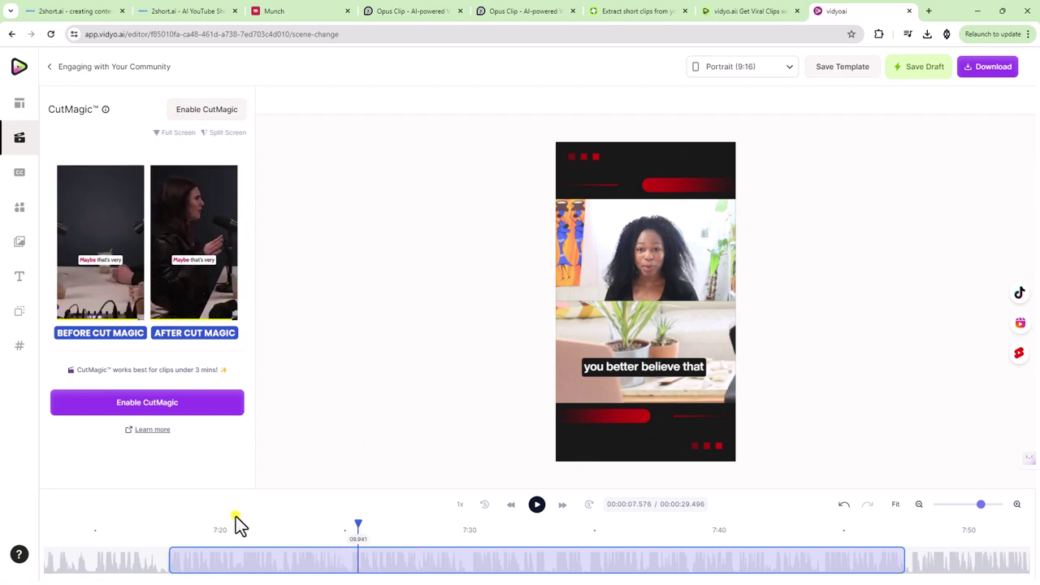
click(236, 527)
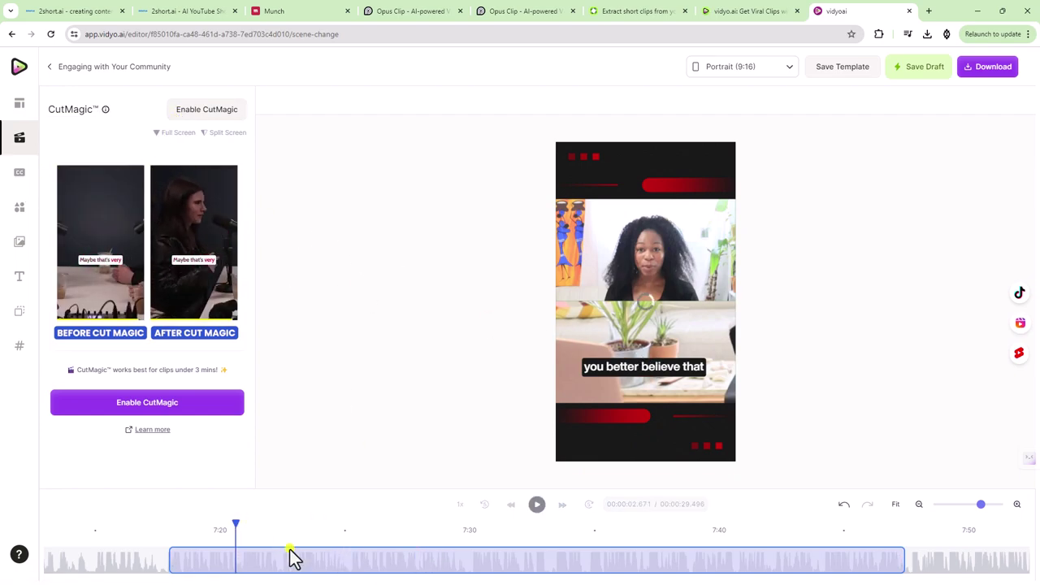
Set the selected caption's font to BALDER REGULAR
click(627, 365)
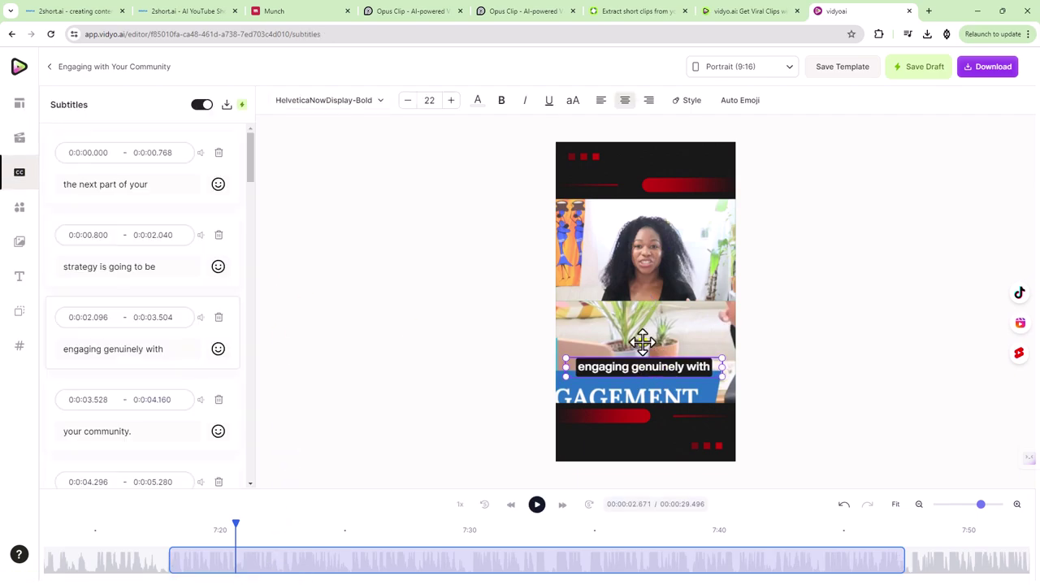
click(379, 108)
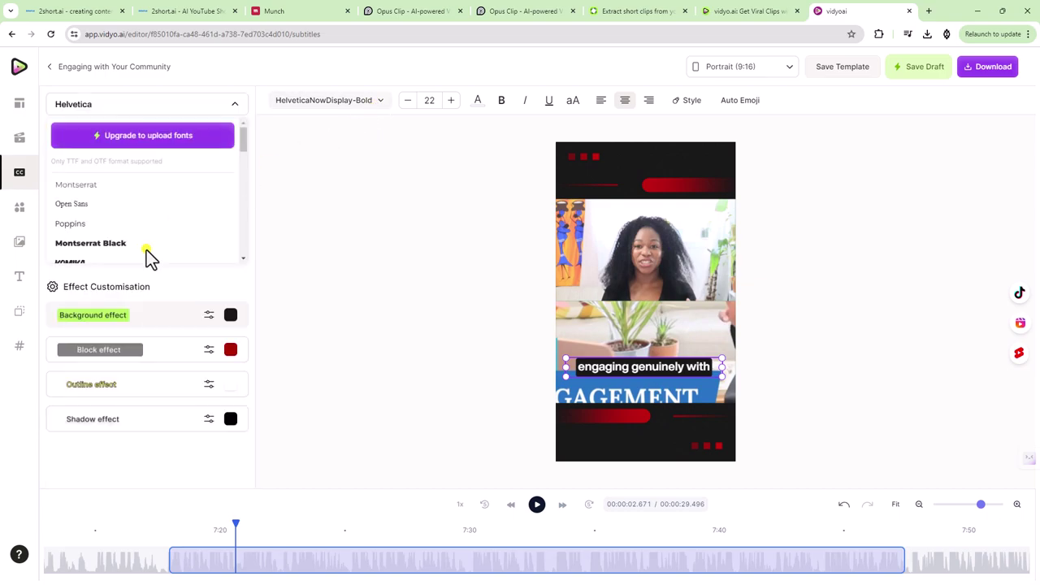
scroll(88, 250, up, 2)
scroll(88, 250, down, 1)
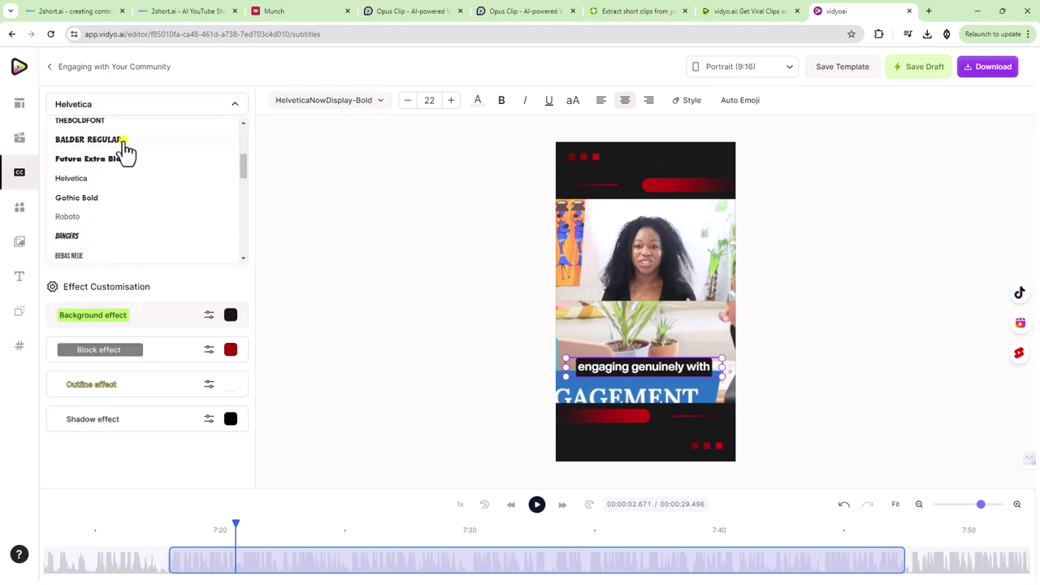
click(124, 141)
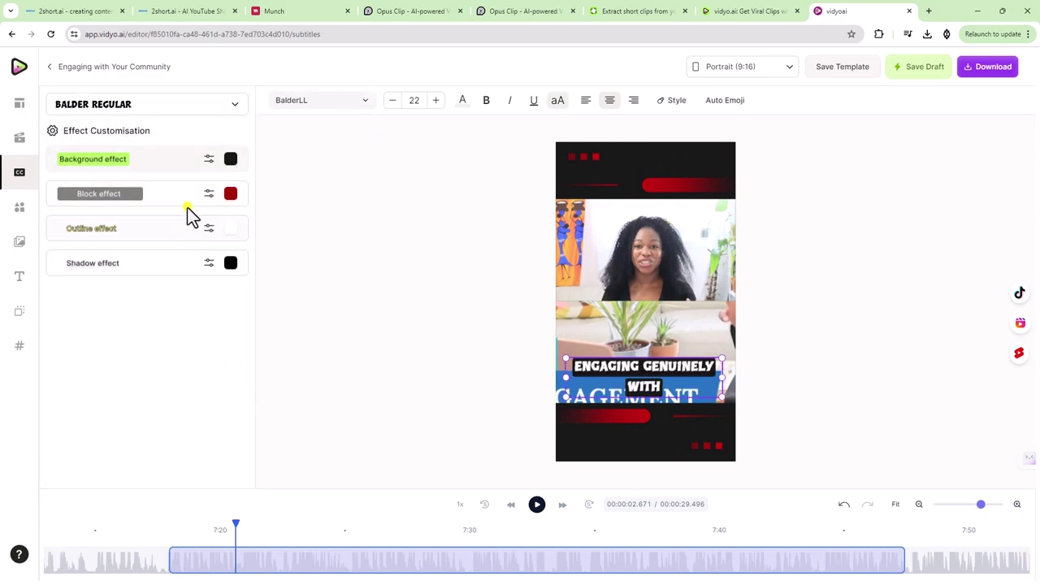
Give the caption a blue background effect colour
click(231, 160)
click(332, 204)
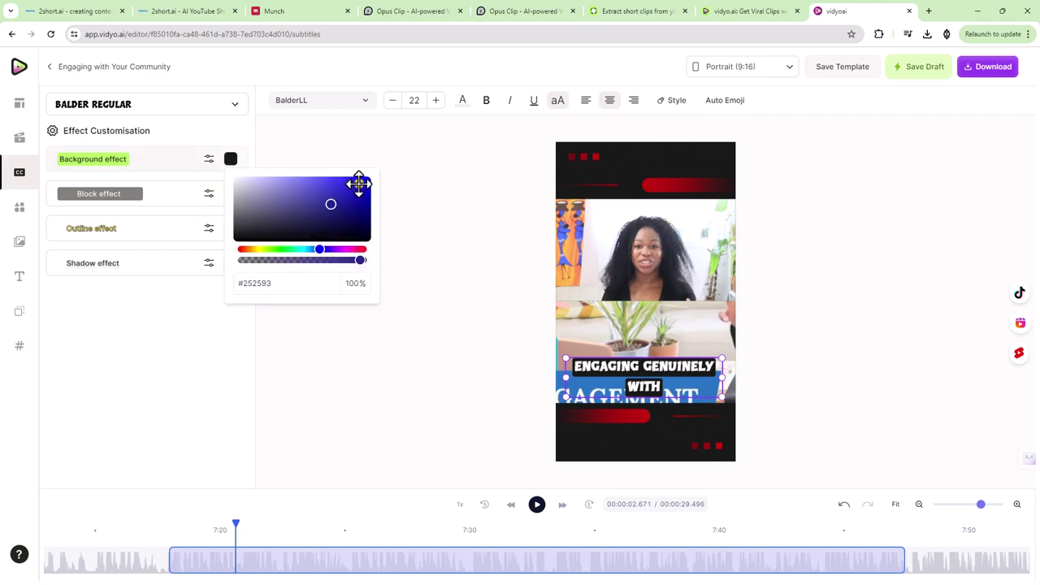
click(358, 184)
click(390, 397)
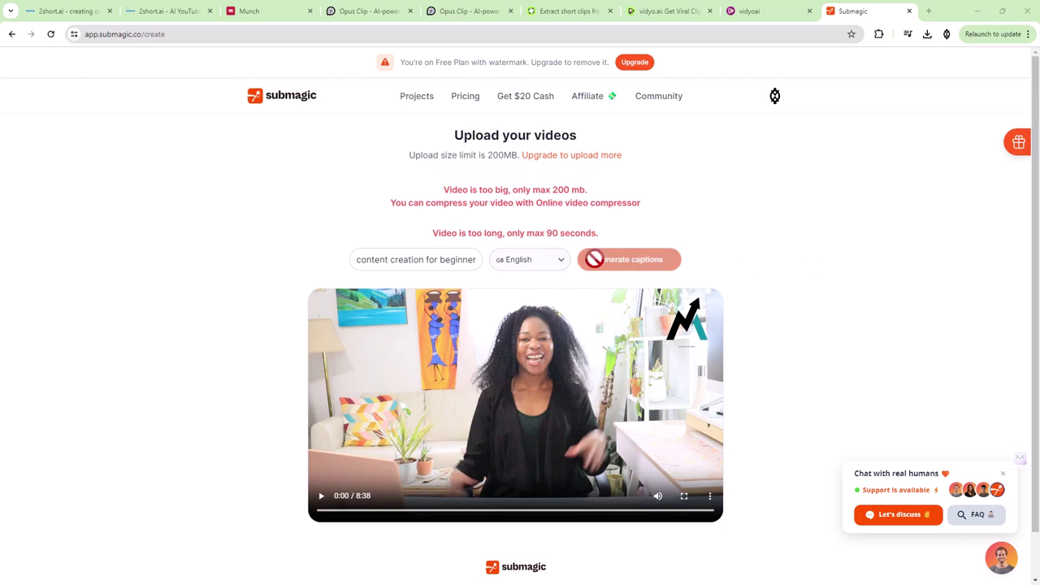
Scroll the upload page to review the rejected upload and the sample projects
scroll(869, 296, down, 1)
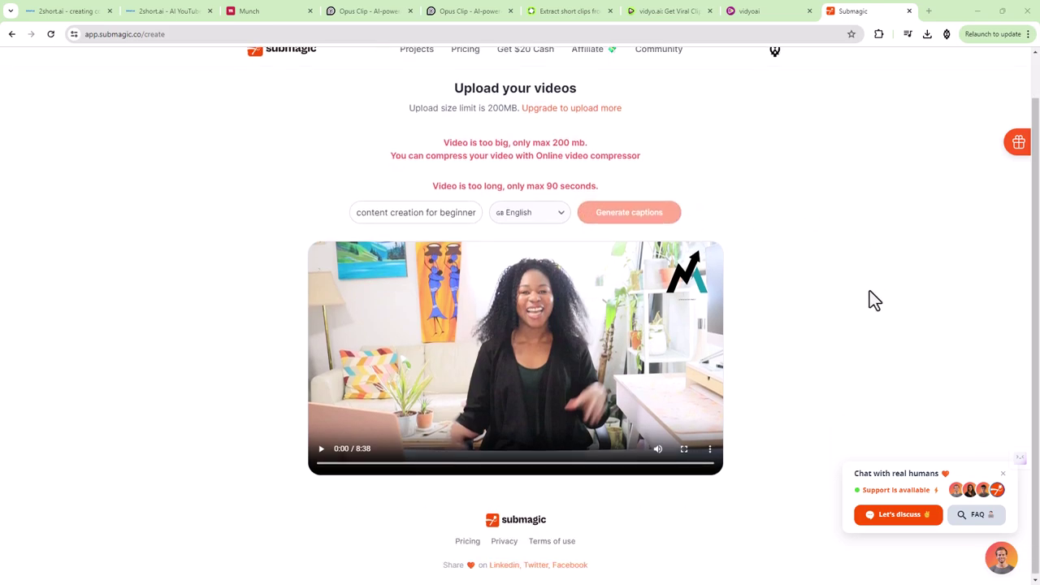
scroll(871, 298, up, 1)
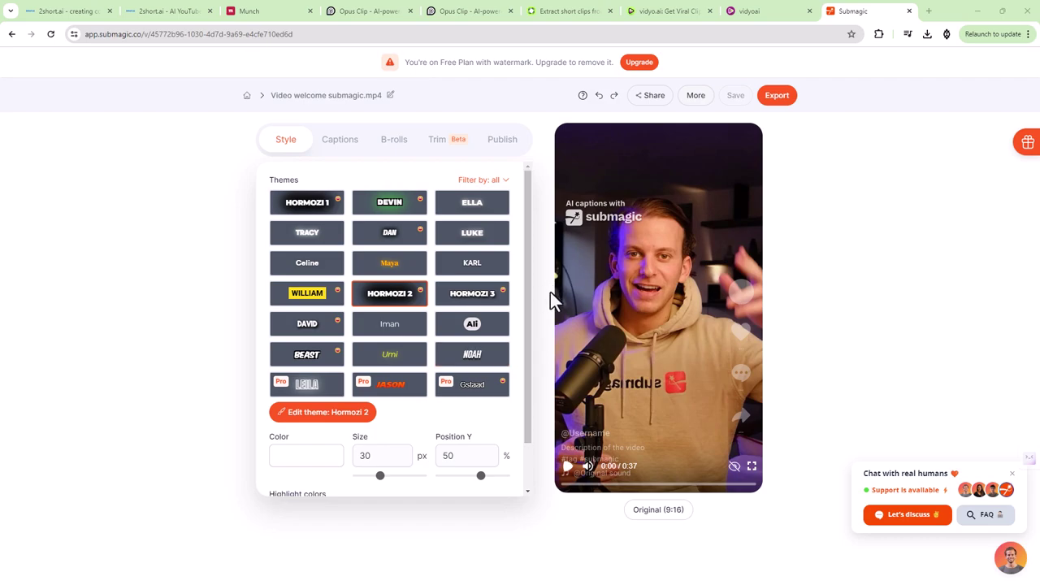
Apply the Ali caption theme and look over the trim options
click(342, 145)
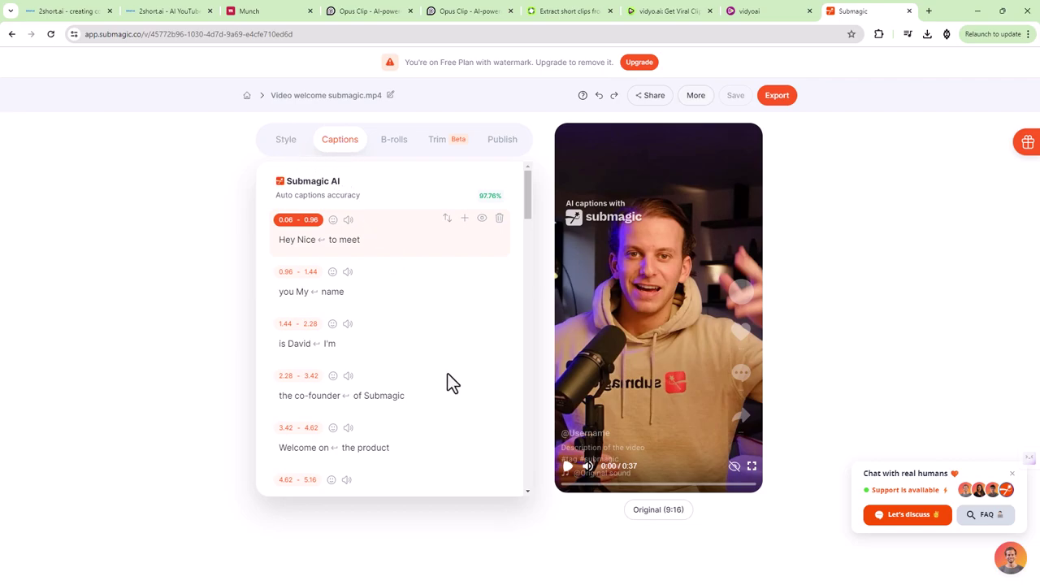
click(468, 325)
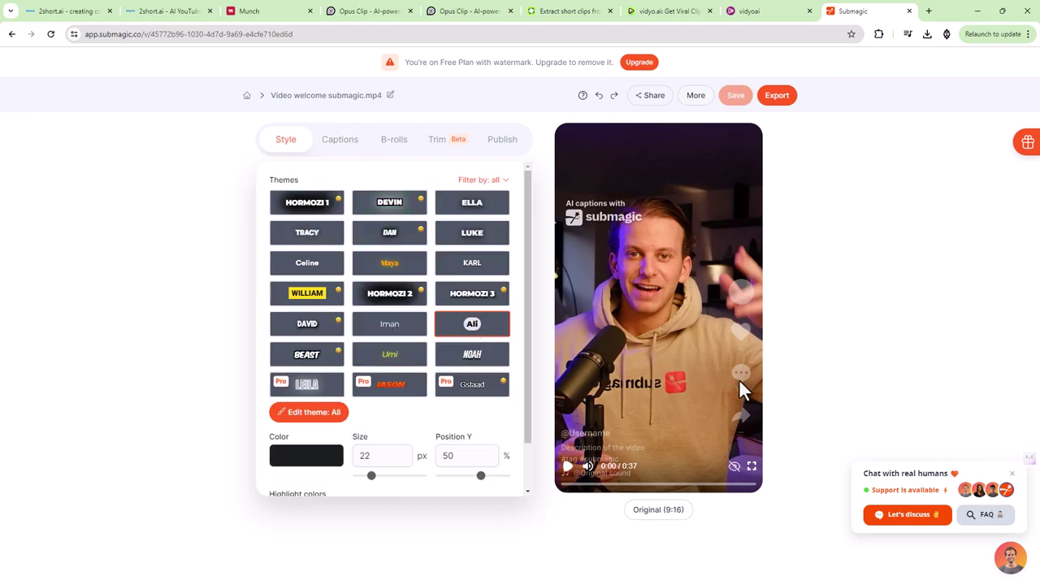
click(439, 146)
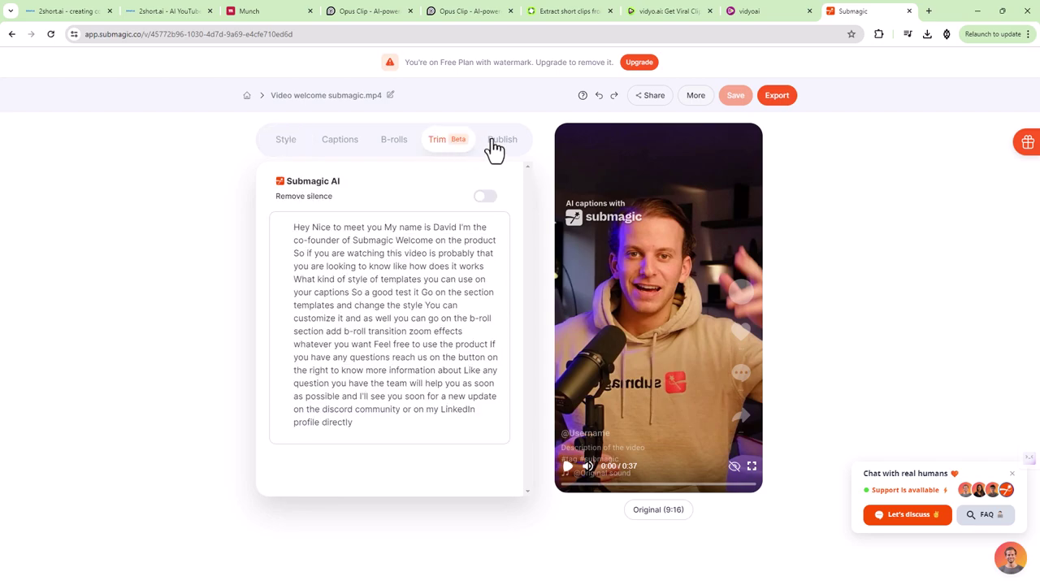
Add a stock B-roll with a Vintage transition to the 'Nice to meet you' segment, then play the short
click(393, 145)
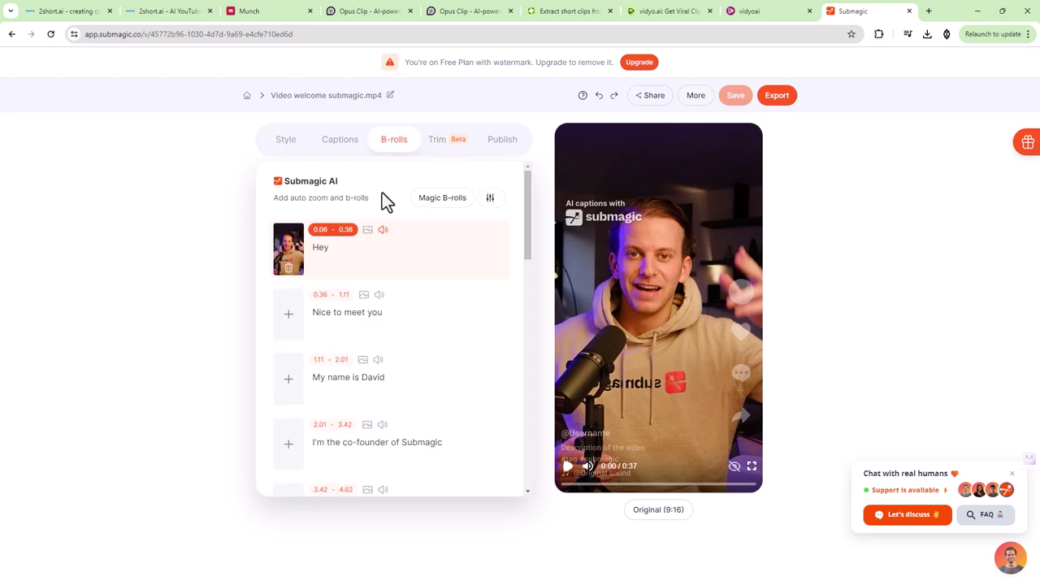
click(290, 324)
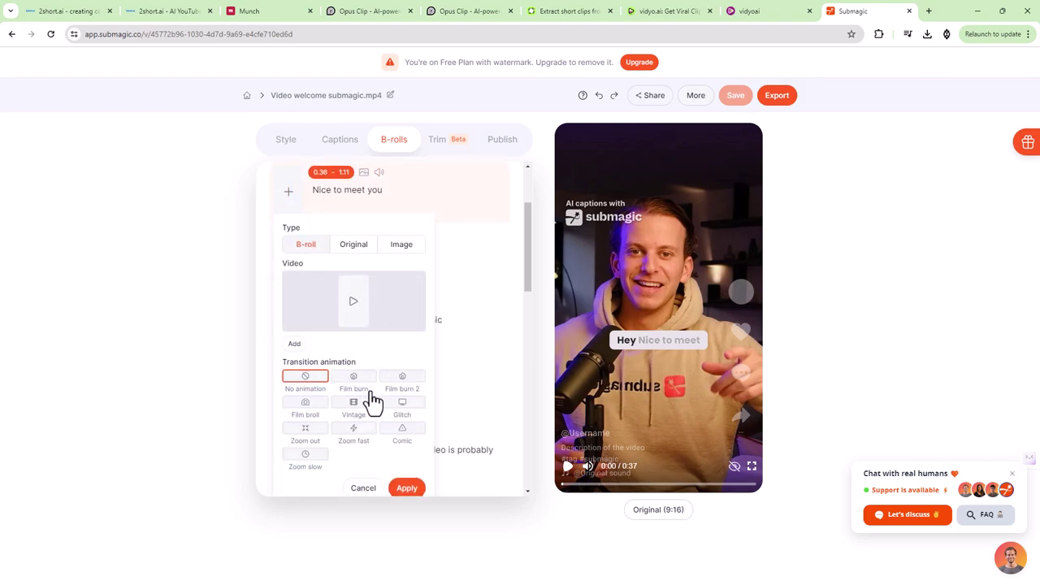
click(358, 246)
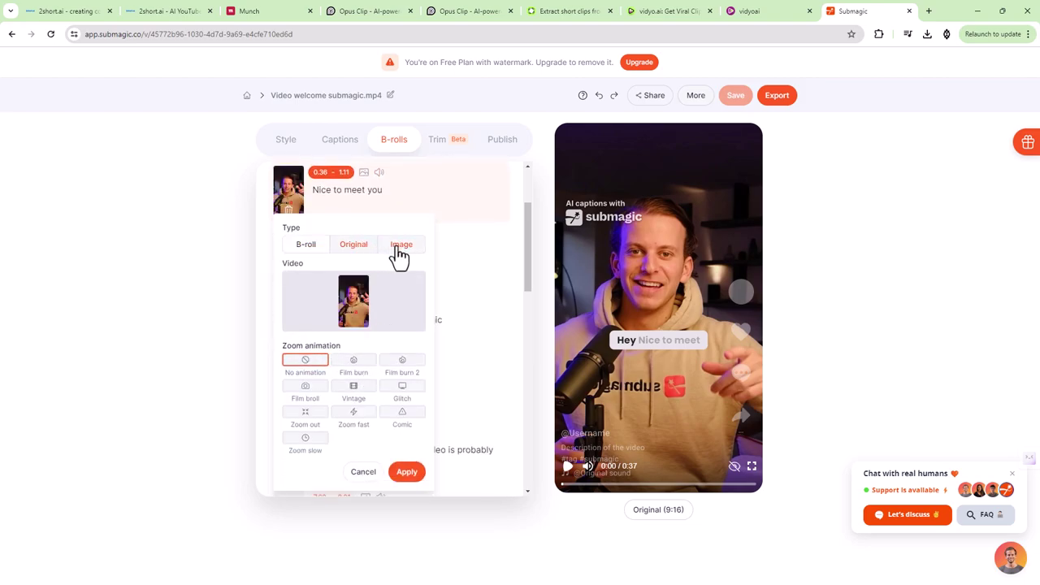
click(397, 248)
click(303, 254)
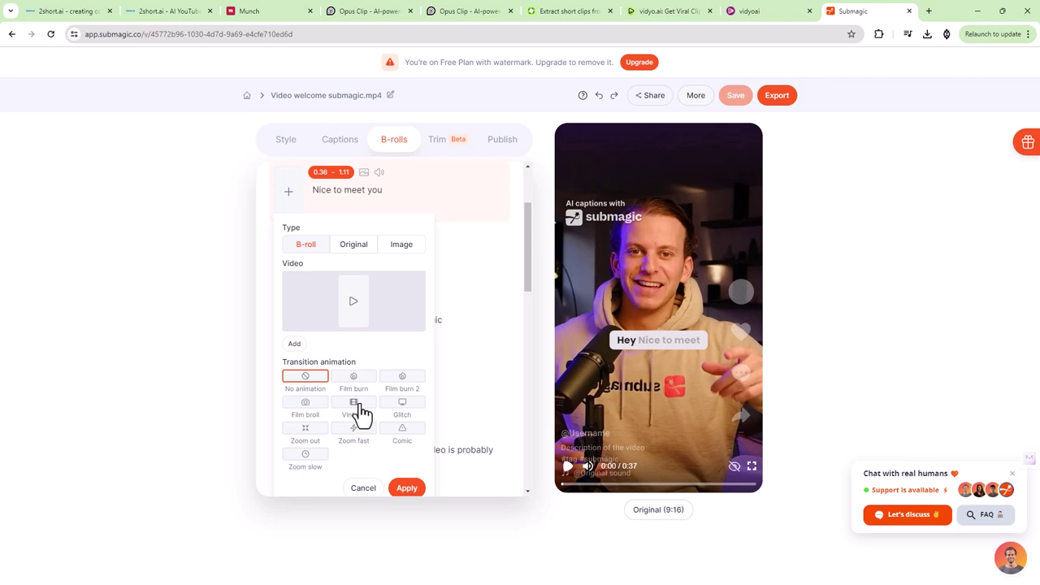
click(359, 409)
click(408, 488)
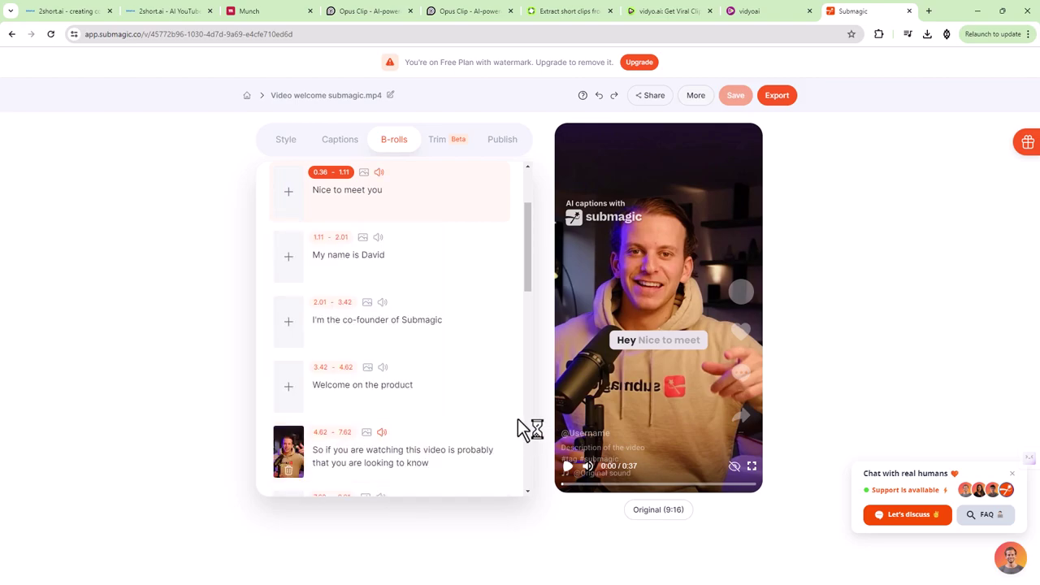
click(569, 468)
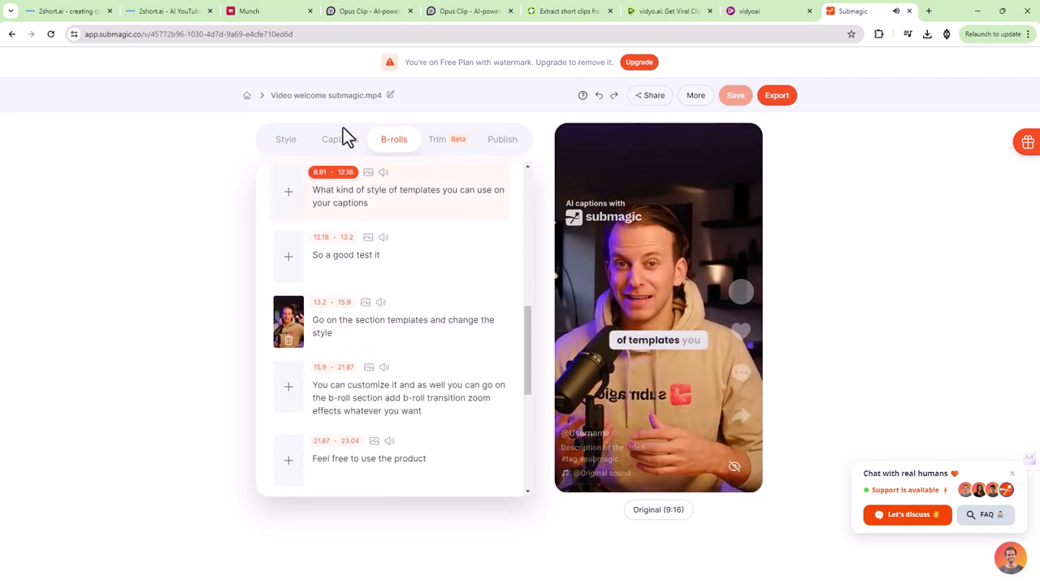
Pause the preview, view the pricing plans and highlight Pro's 3mn max per-video limit
click(280, 146)
click(665, 374)
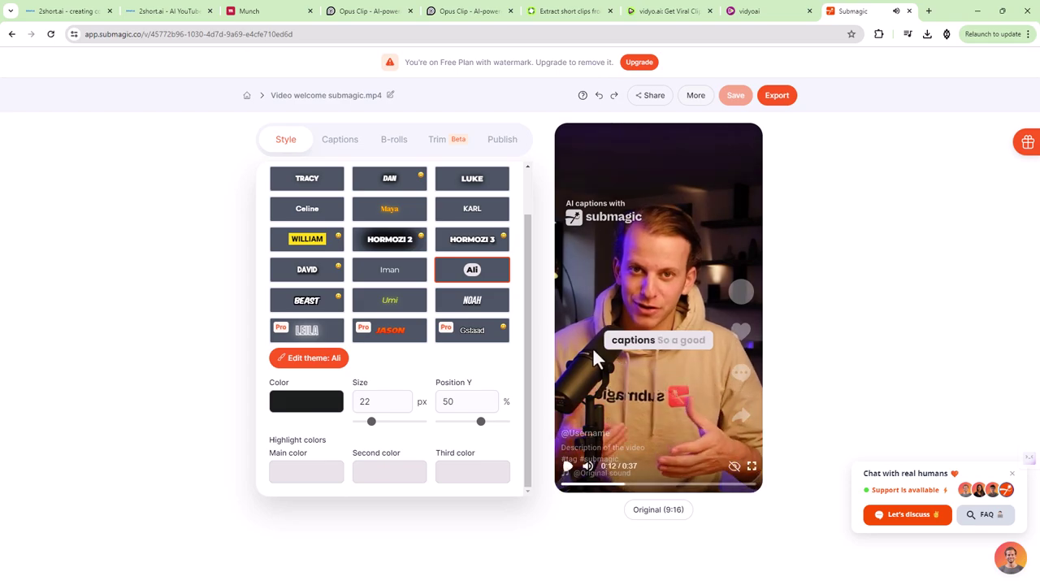
scroll(369, 380, up, 2)
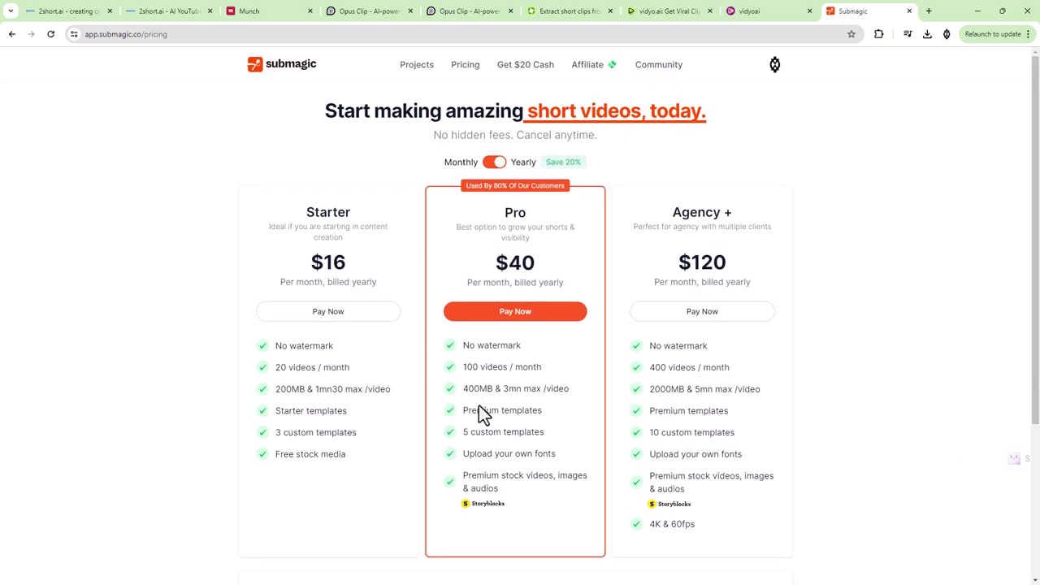
drag(502, 388, 568, 394)
click(804, 387)
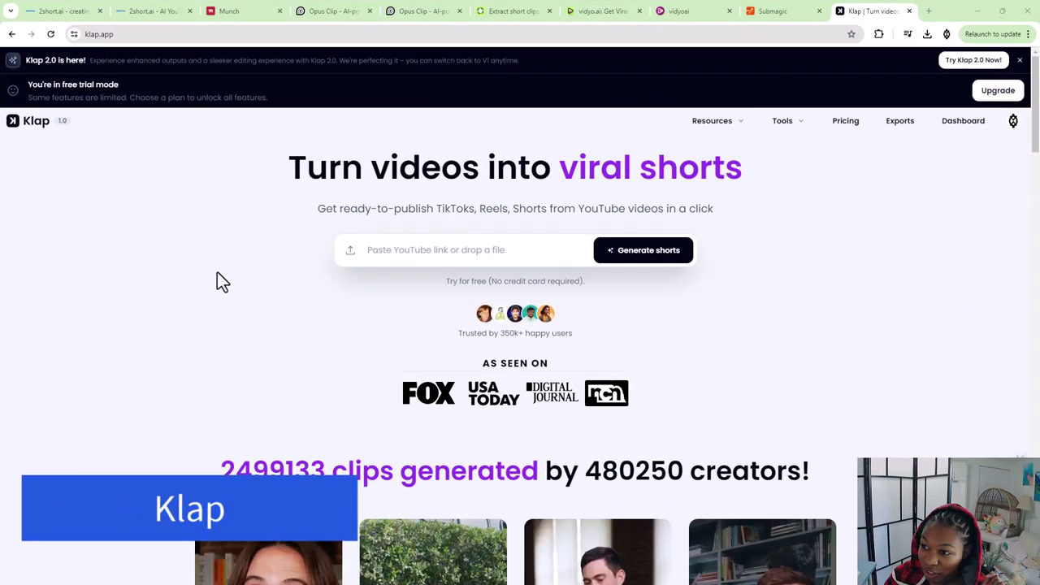
Paste the YouTube link into Klap and generate shorts with Edit shorts left on
click(469, 250)
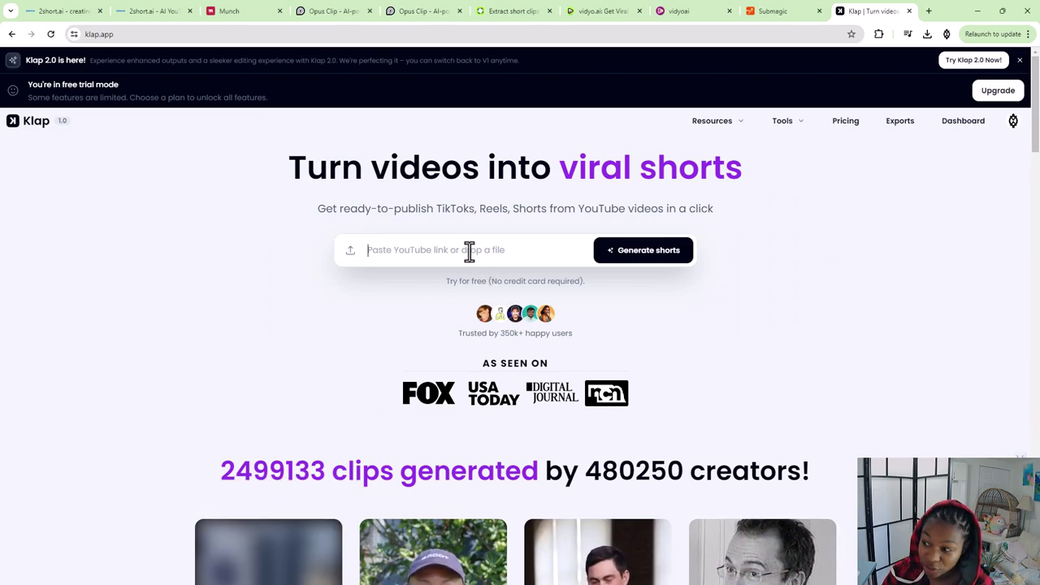
click(465, 252)
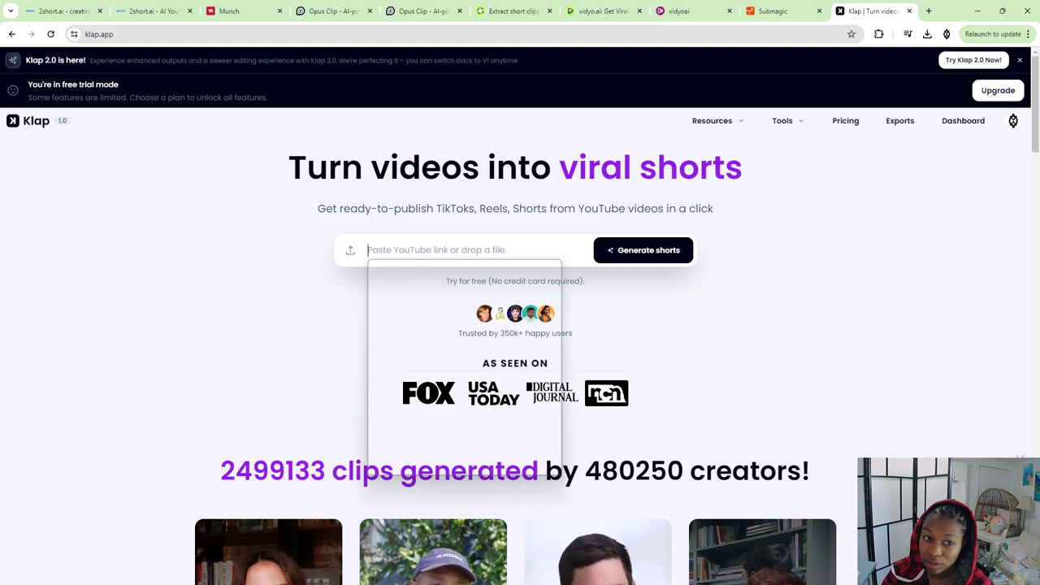
key(ctrl+v)
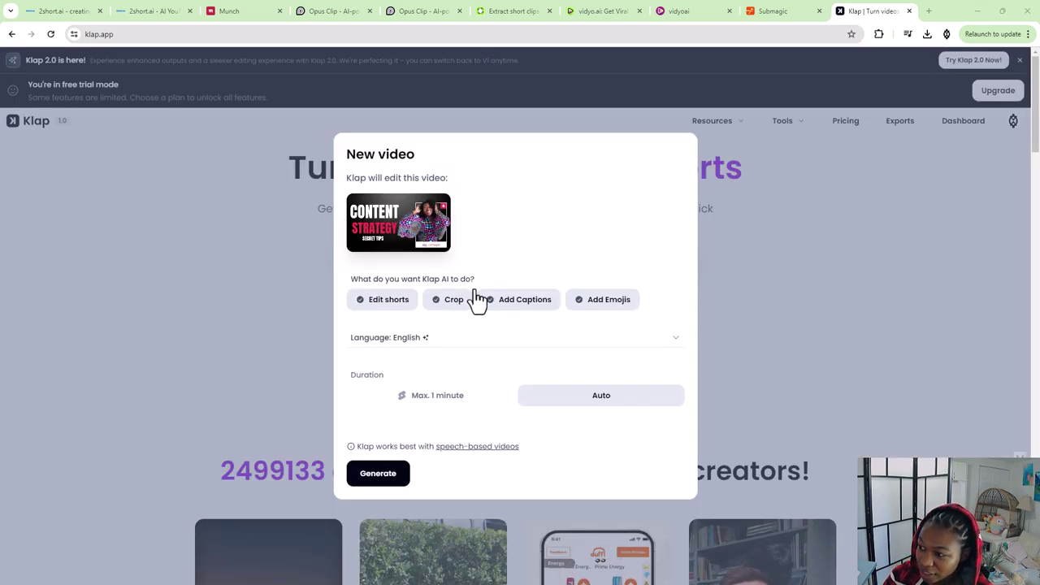
click(386, 307)
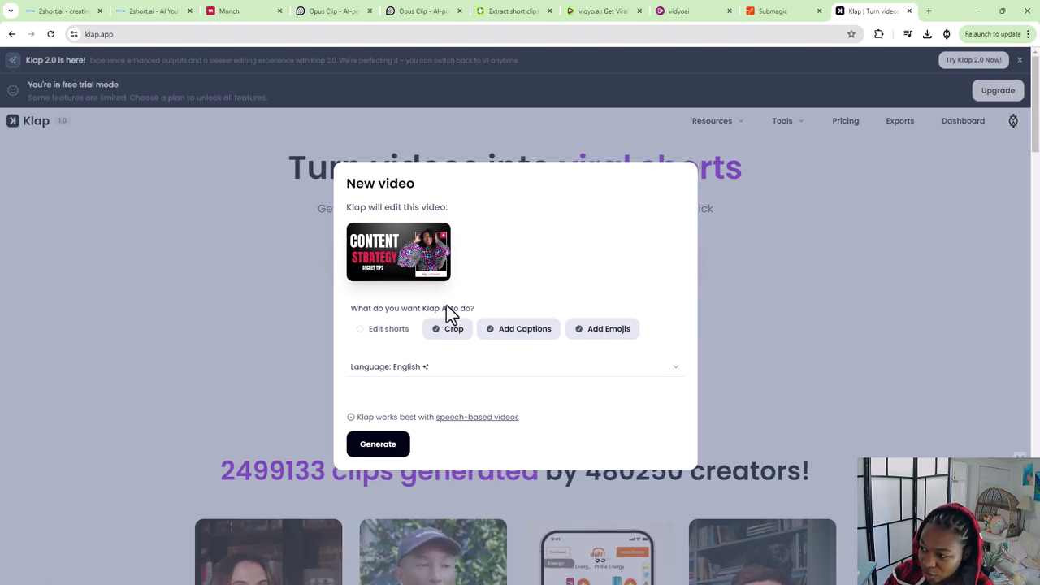
click(384, 327)
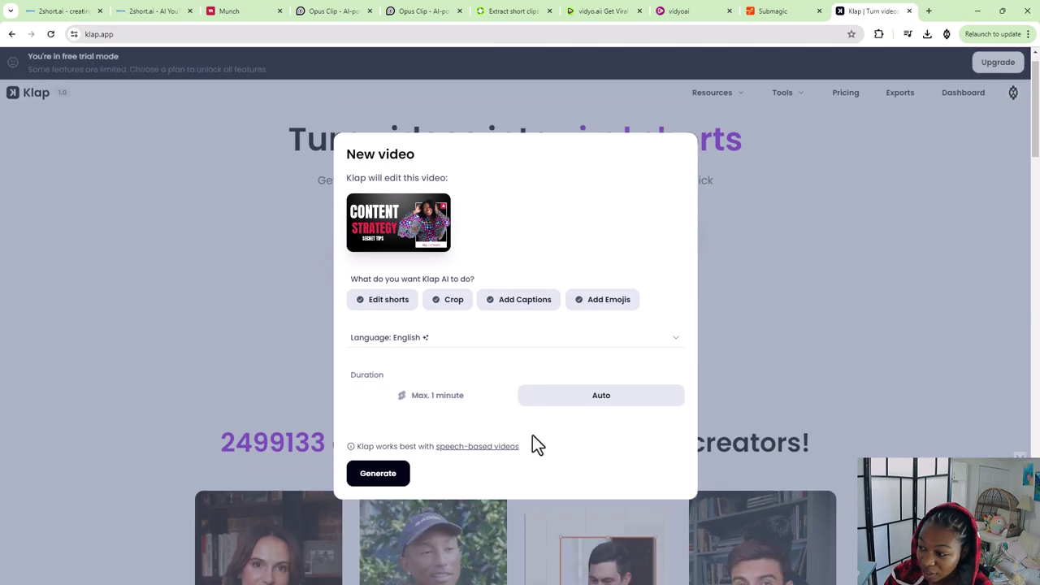
click(384, 475)
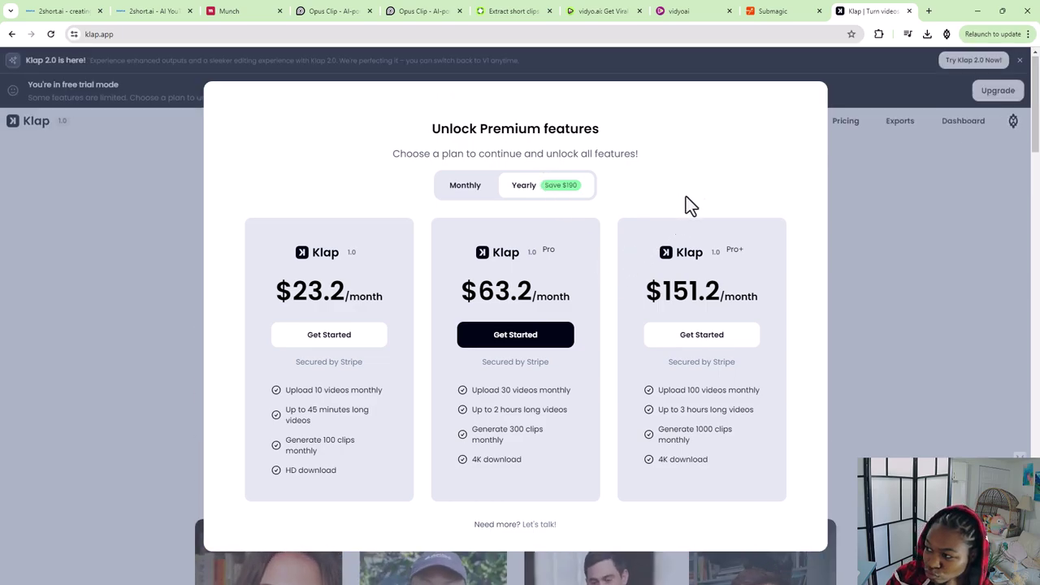
Close the premium offer, preview the first generated short, and scroll down to the third short
click(900, 191)
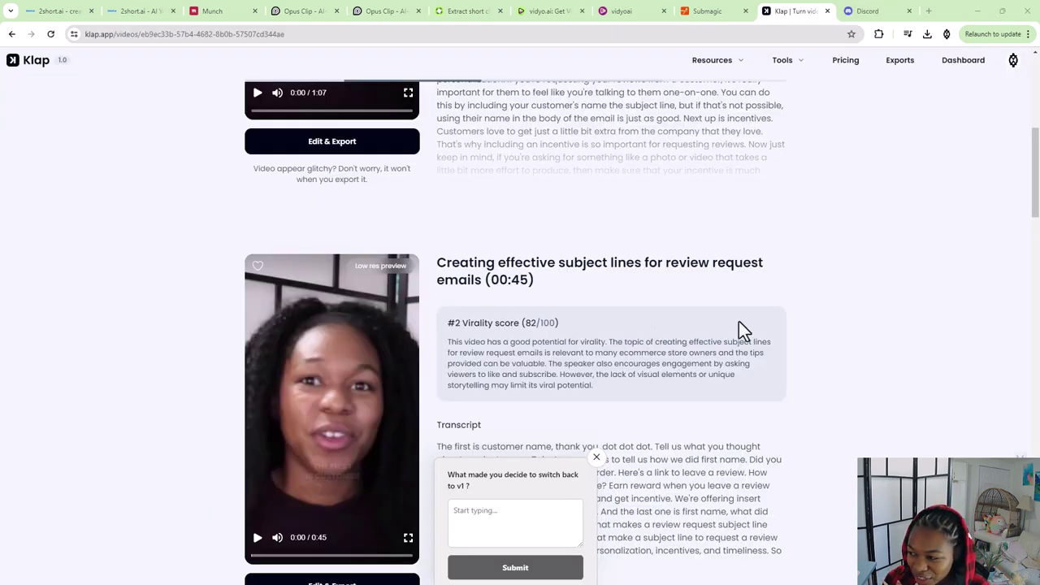
scroll(740, 321, up, 10)
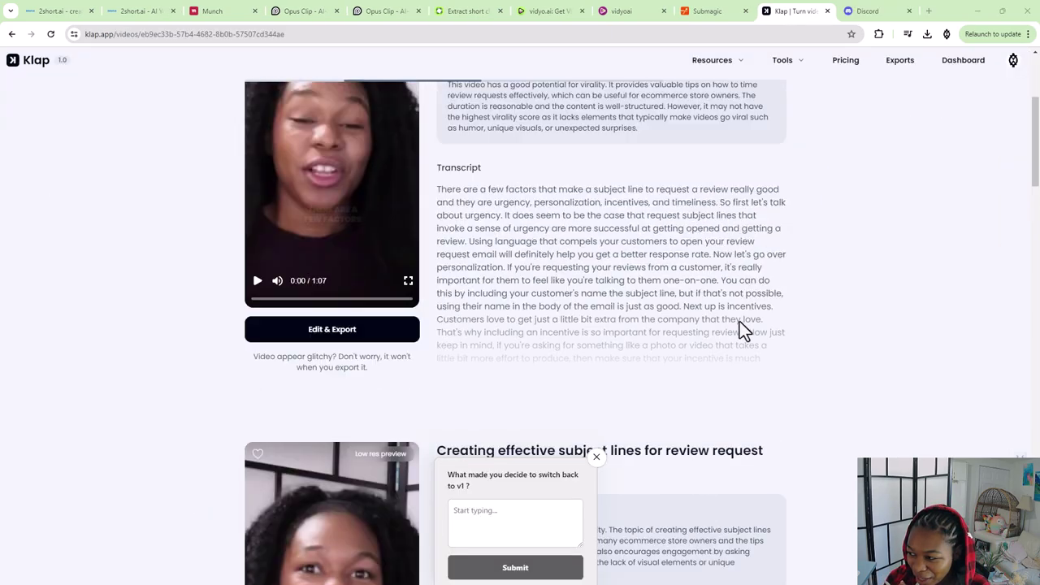
click(596, 457)
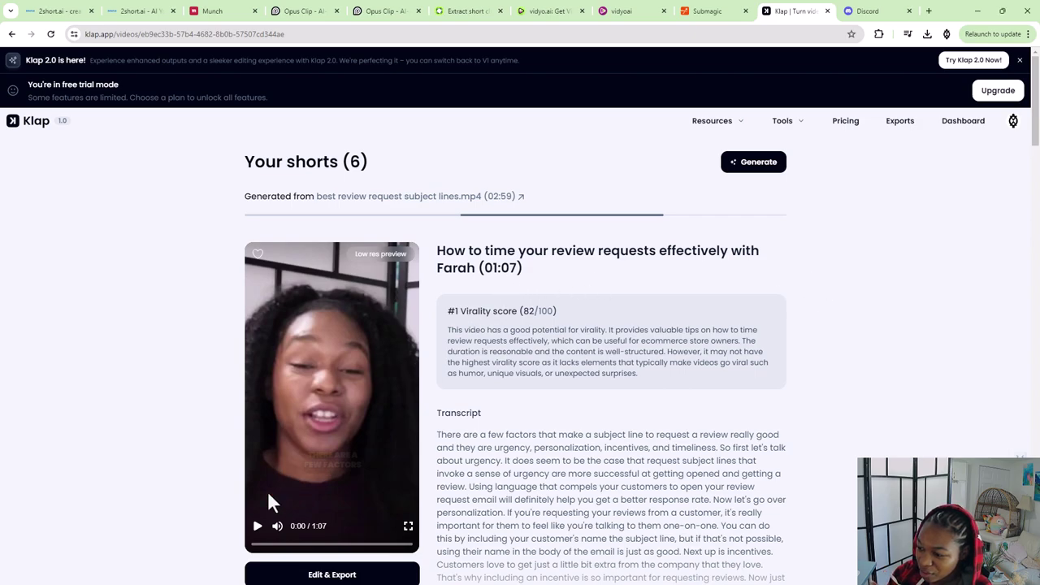
click(258, 525)
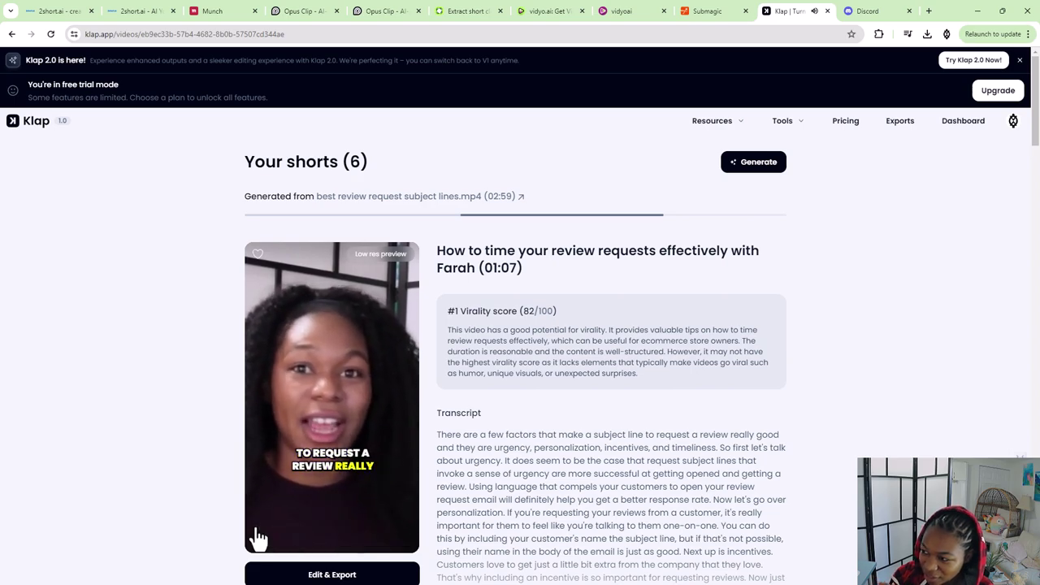
click(258, 538)
scroll(668, 406, down, 5)
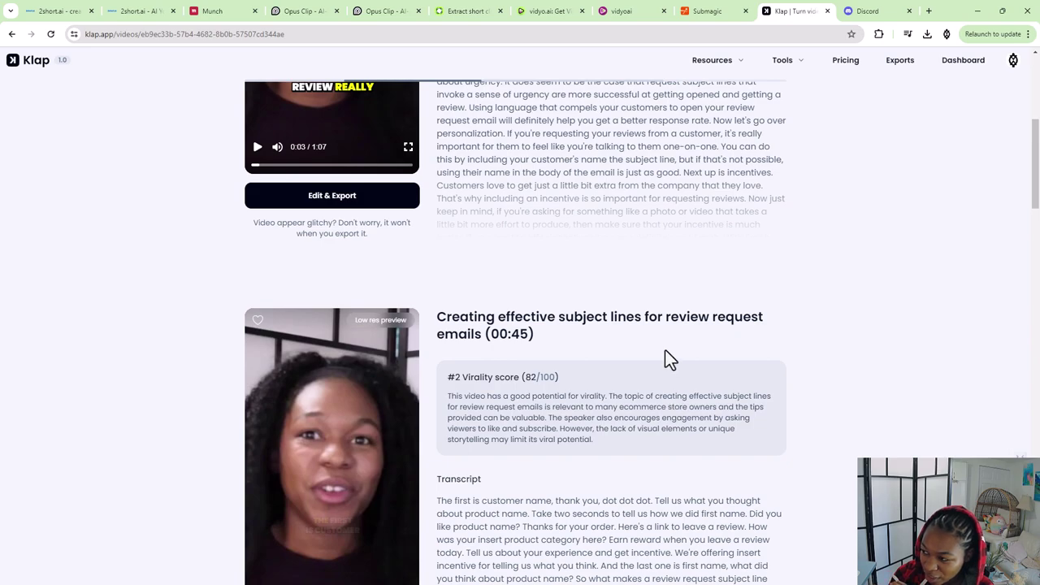
scroll(666, 358, down, 4)
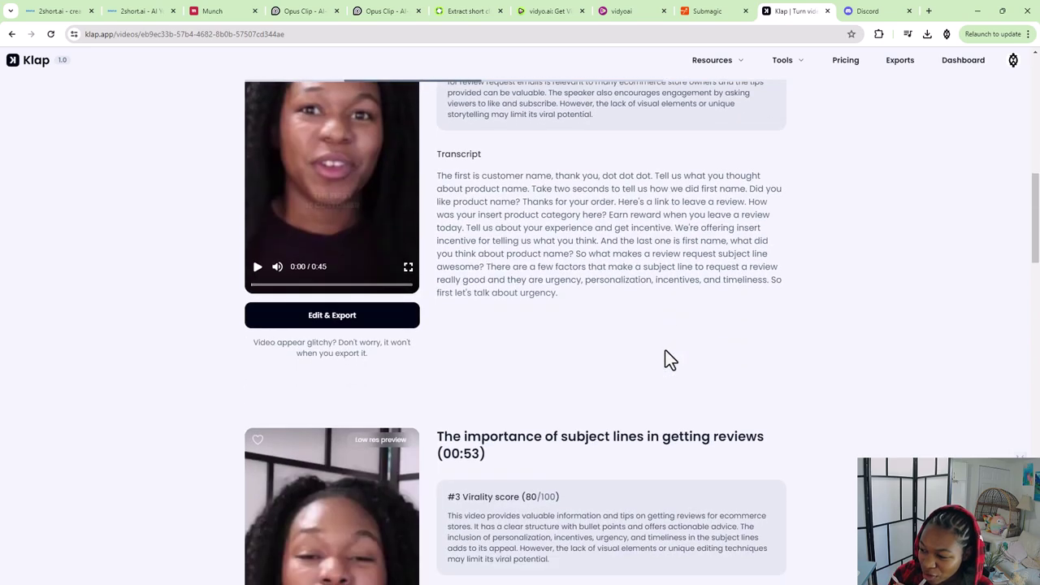
scroll(666, 358, down, 5)
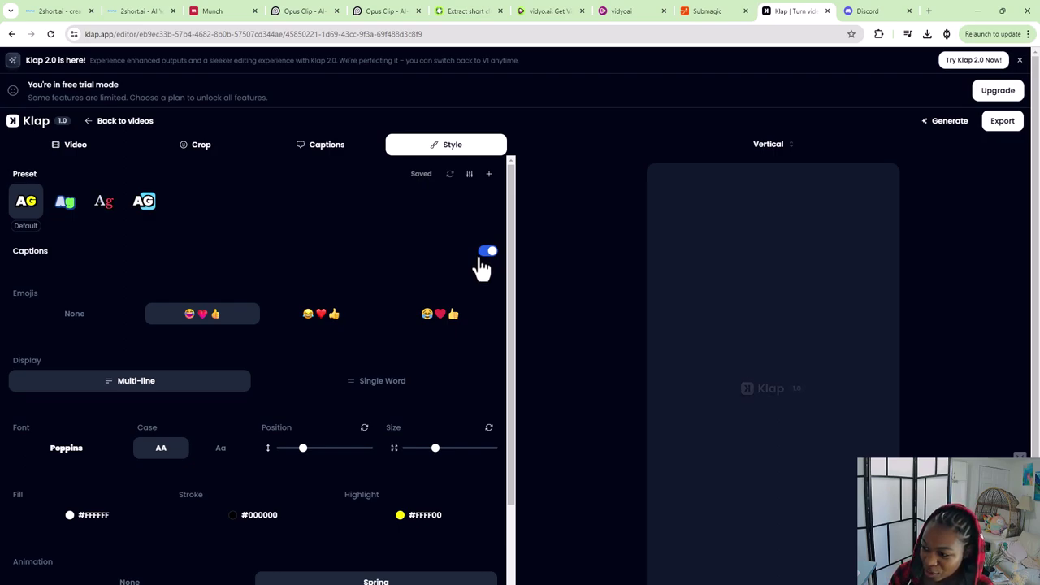
Apply the Klap box caption preset and preview the captions at 0:11
click(104, 203)
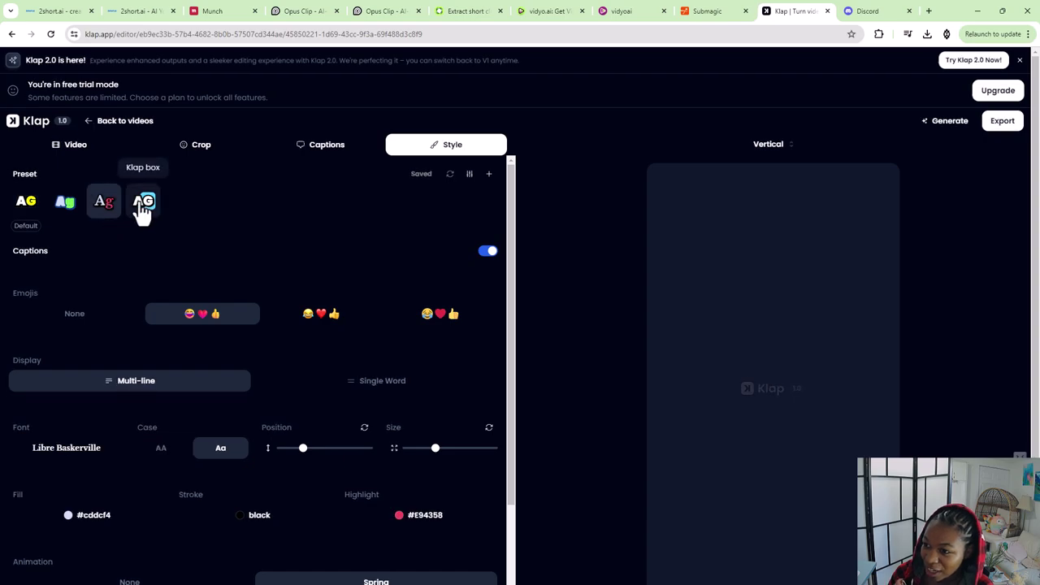
click(147, 211)
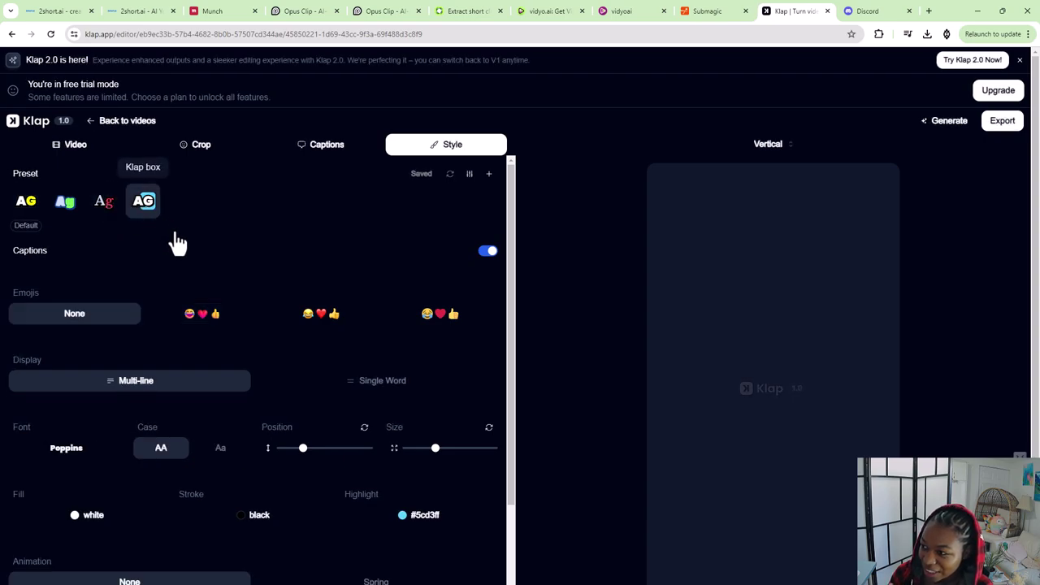
scroll(265, 239, down, 4)
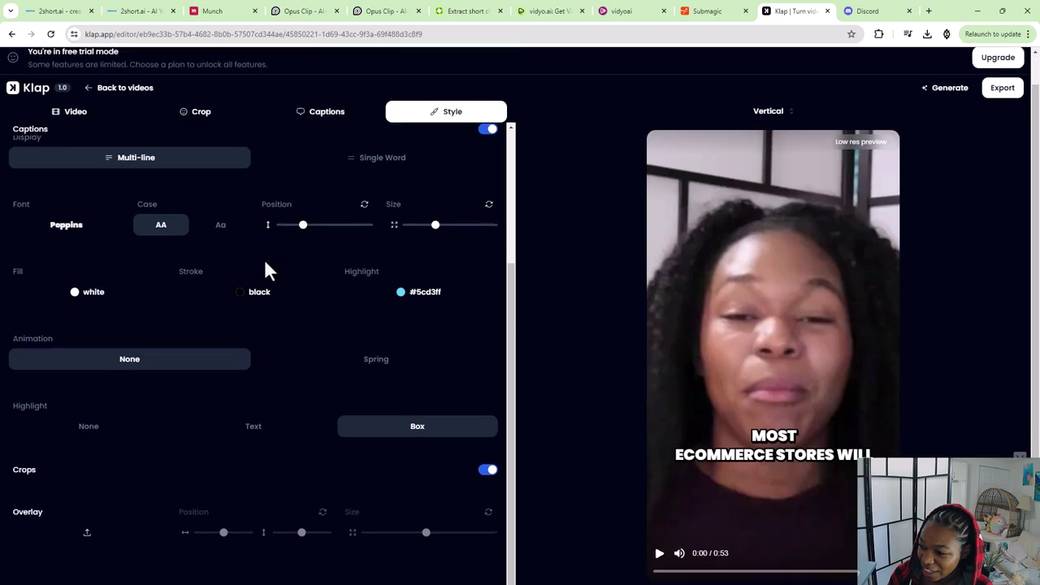
scroll(268, 268, down, 1)
click(707, 546)
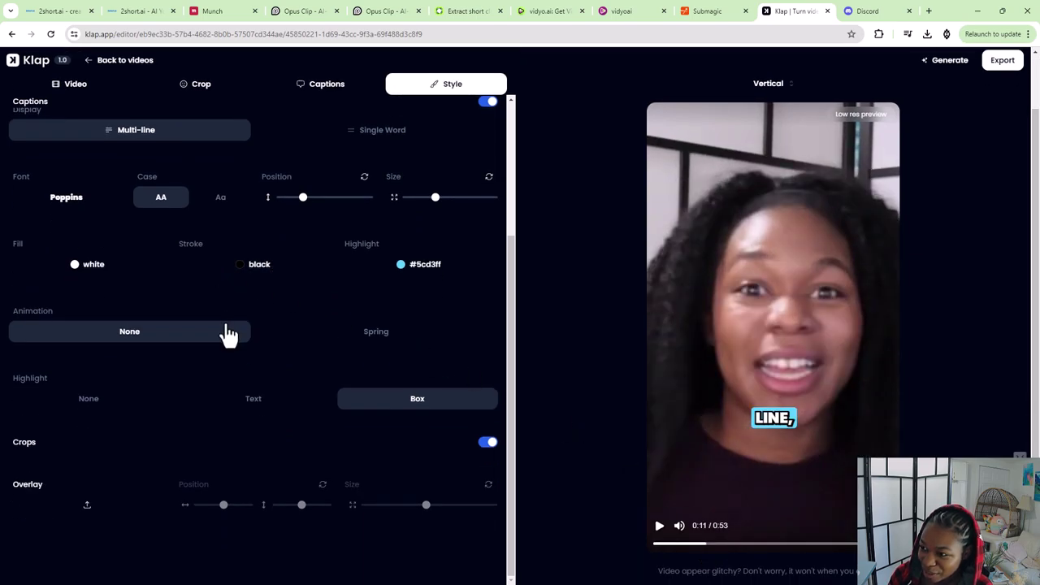
scroll(229, 329, up, 2)
scroll(229, 307, up, 1)
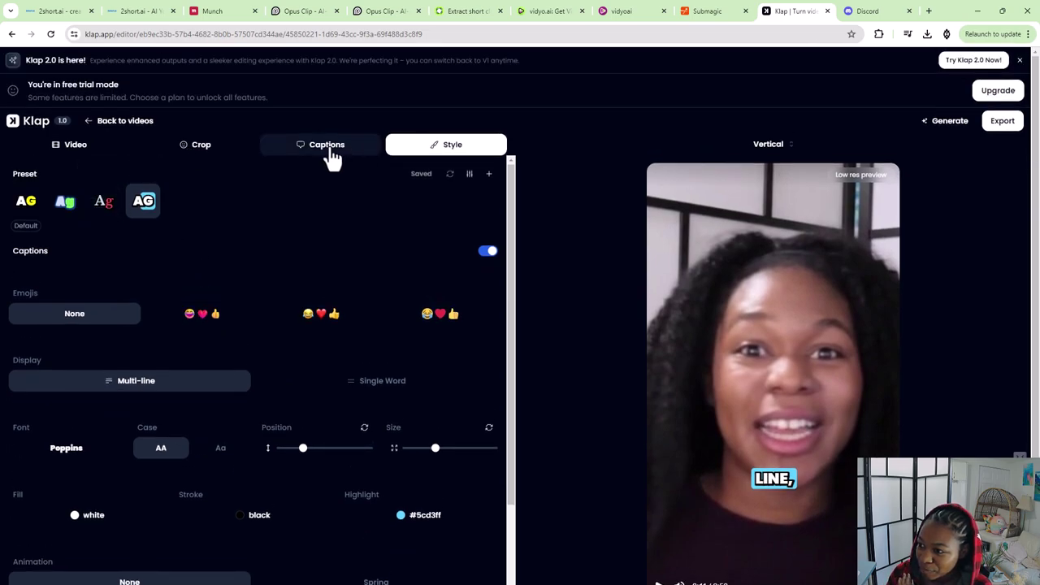
Check the Captions and Transcript views, then return to Style and review its settings
click(278, 151)
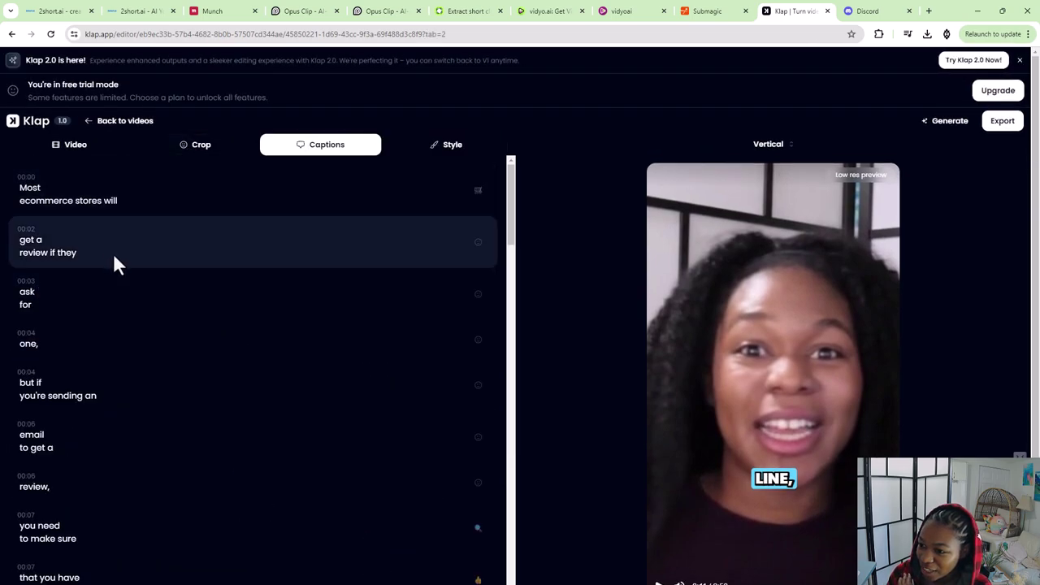
scroll(90, 175, down, 2)
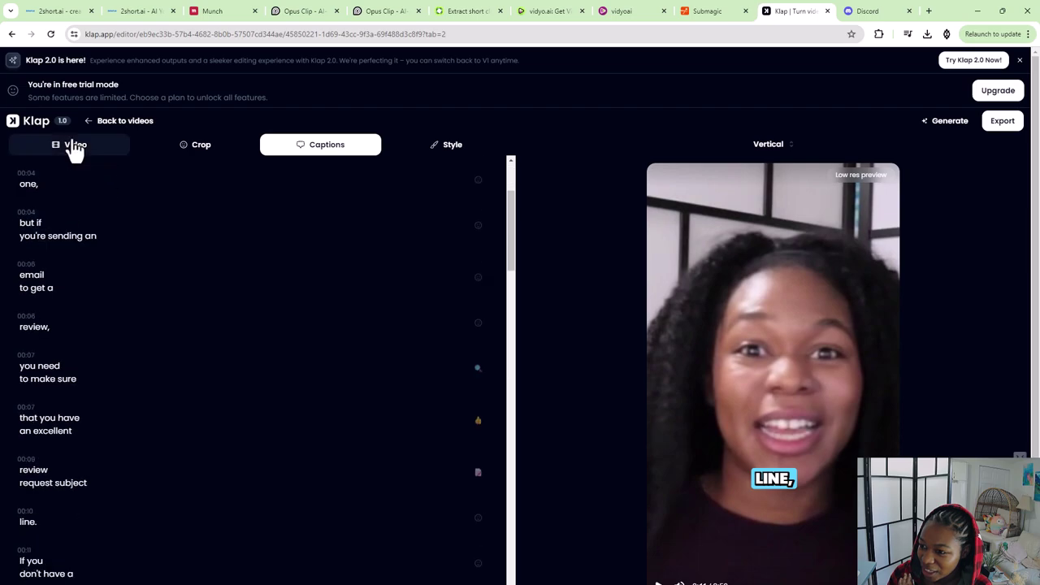
click(72, 151)
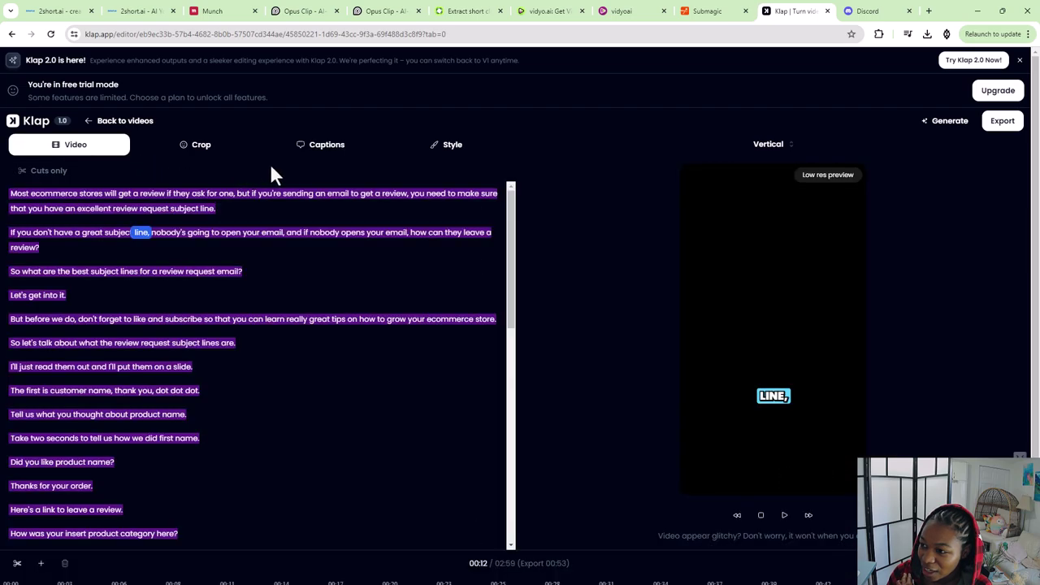
click(431, 153)
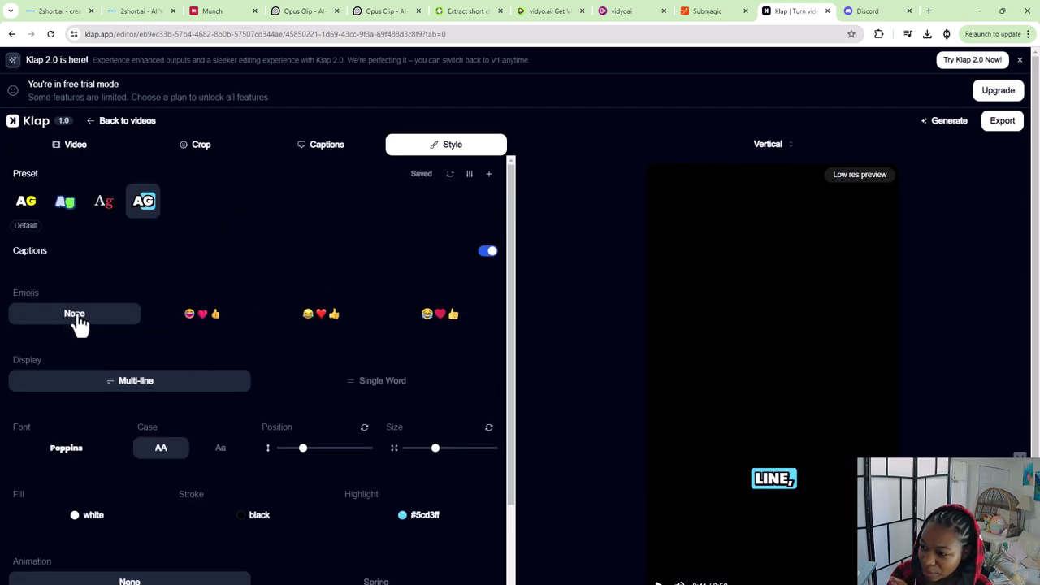
scroll(90, 333, down, 2)
scroll(167, 363, down, 1)
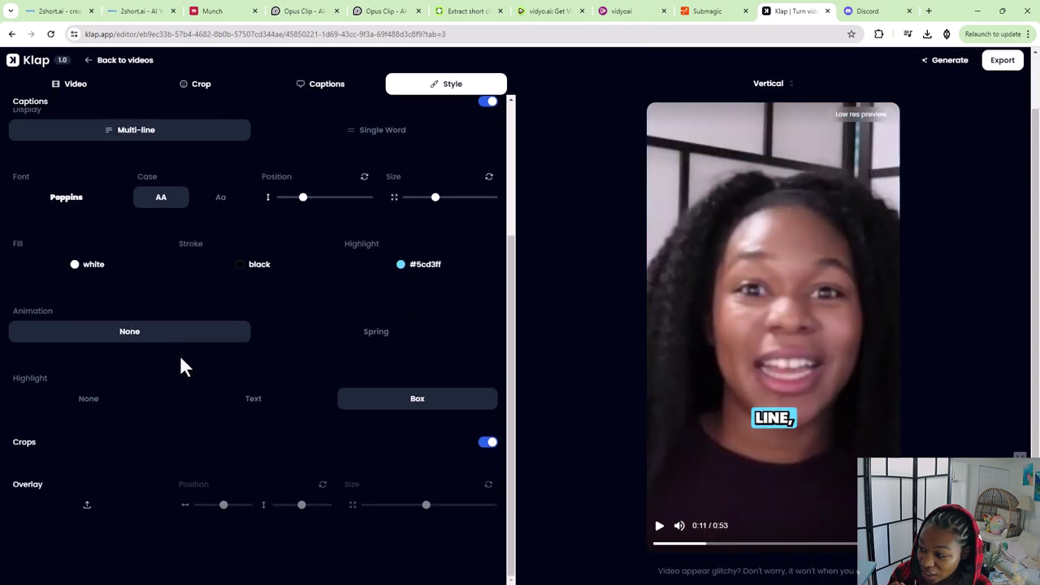
scroll(179, 353, up, 2)
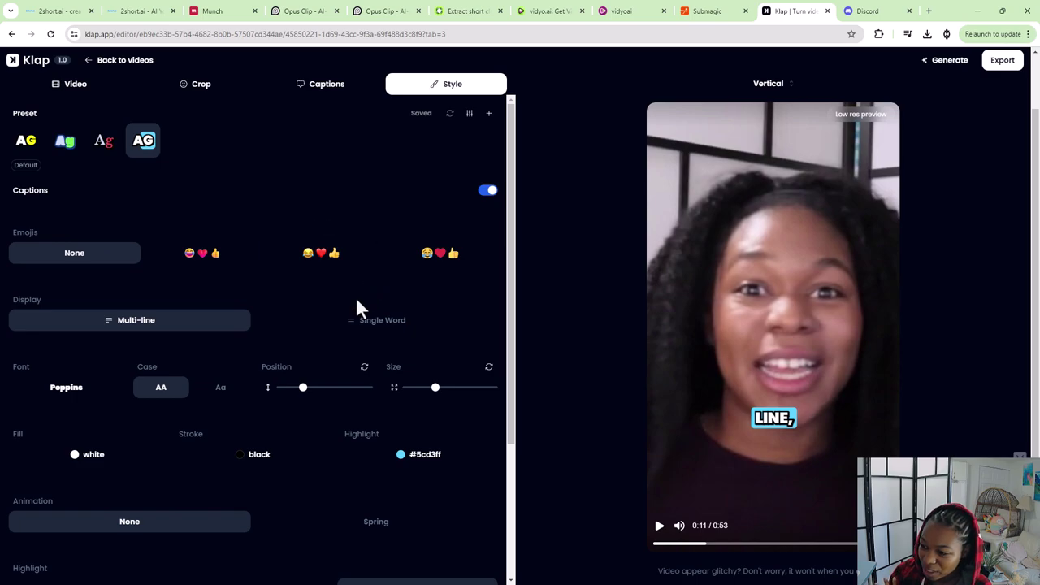
scroll(355, 296, down, 3)
scroll(369, 304, up, 3)
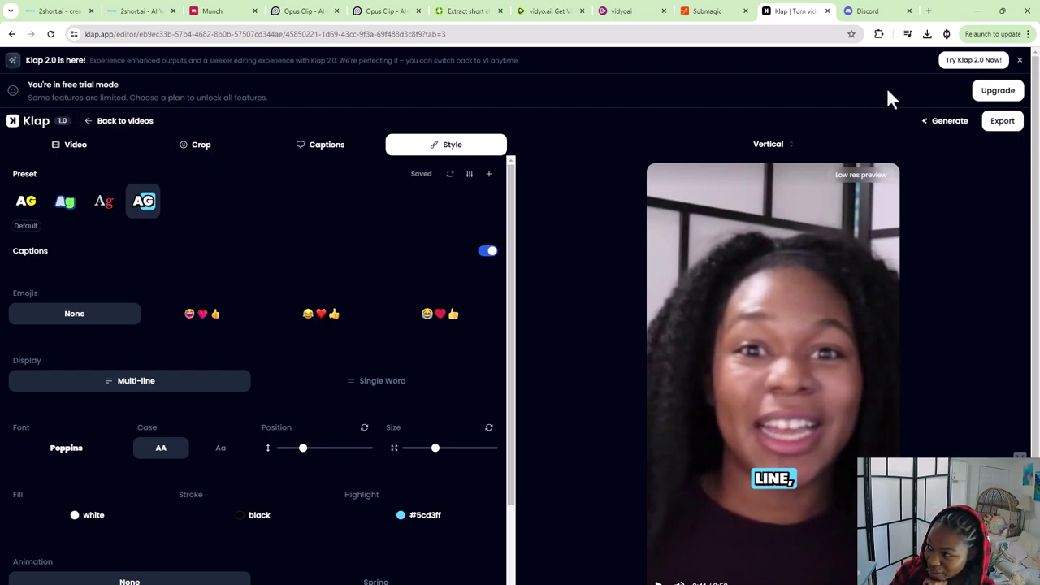
scroll(732, 307, down, 1)
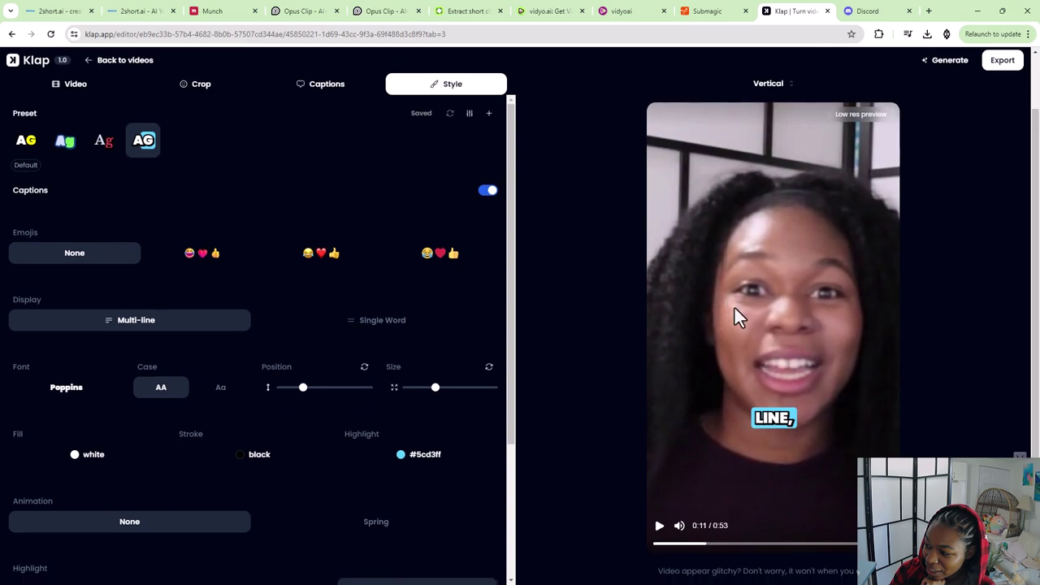
scroll(733, 311, up, 1)
click(1003, 122)
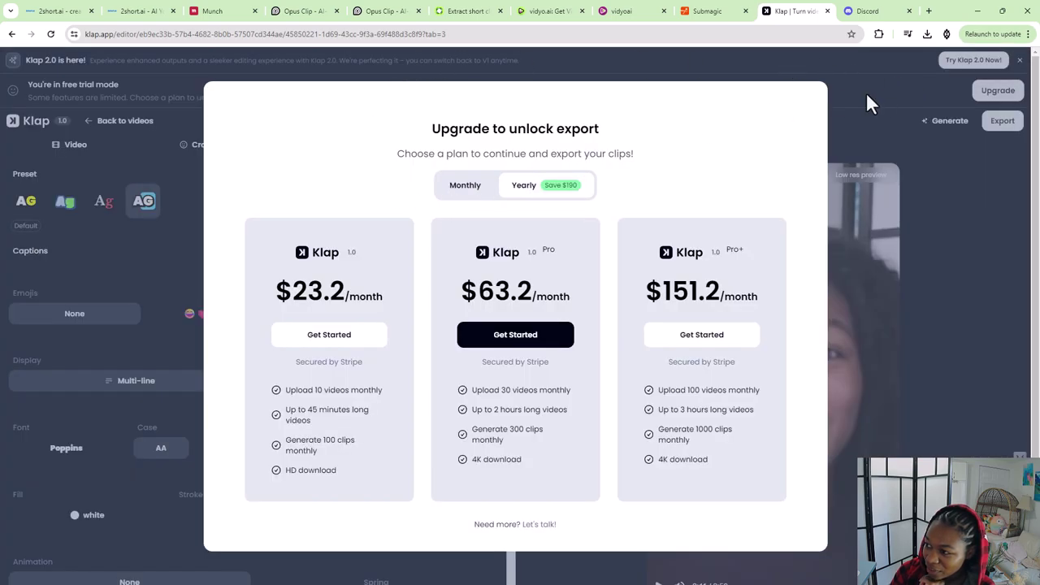
click(865, 95)
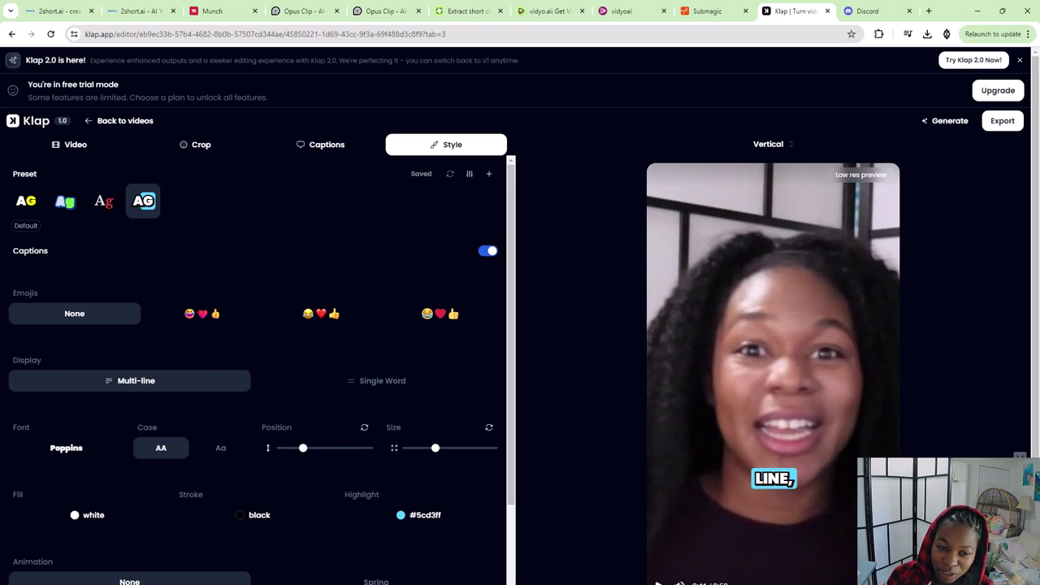
scroll(430, 235, down, 3)
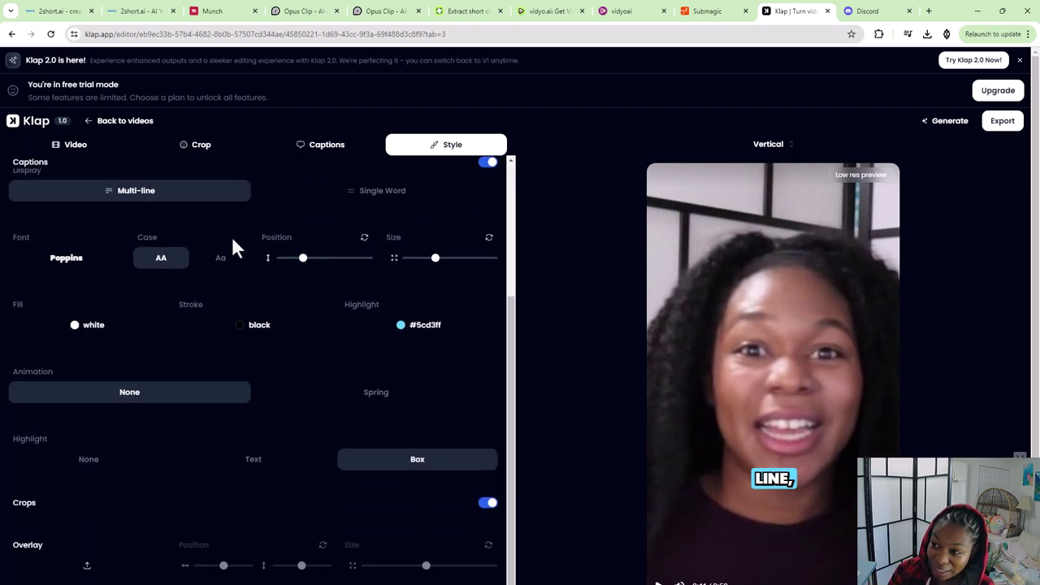
scroll(233, 248, up, 3)
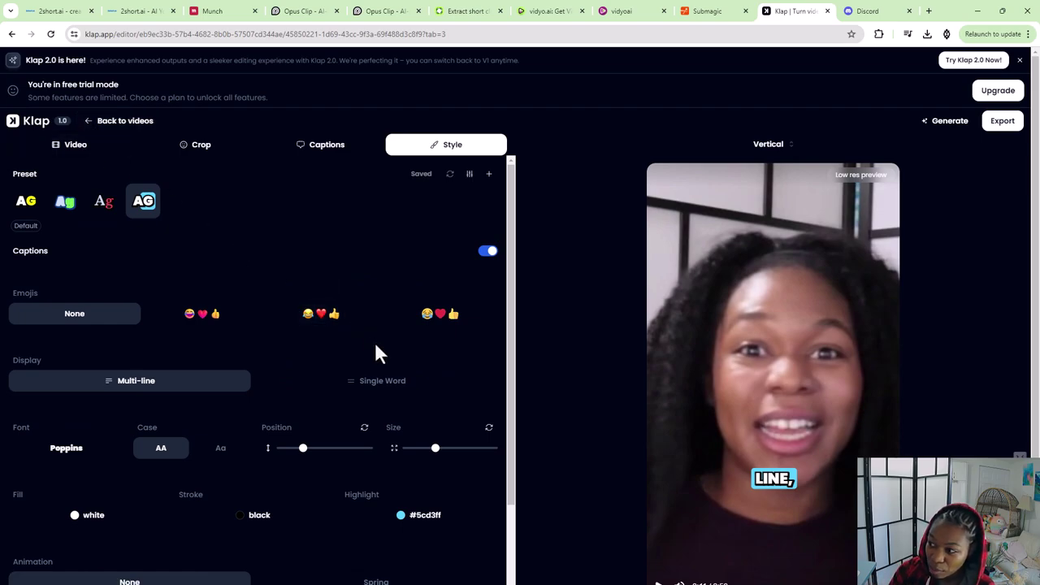
scroll(358, 329, down, 5)
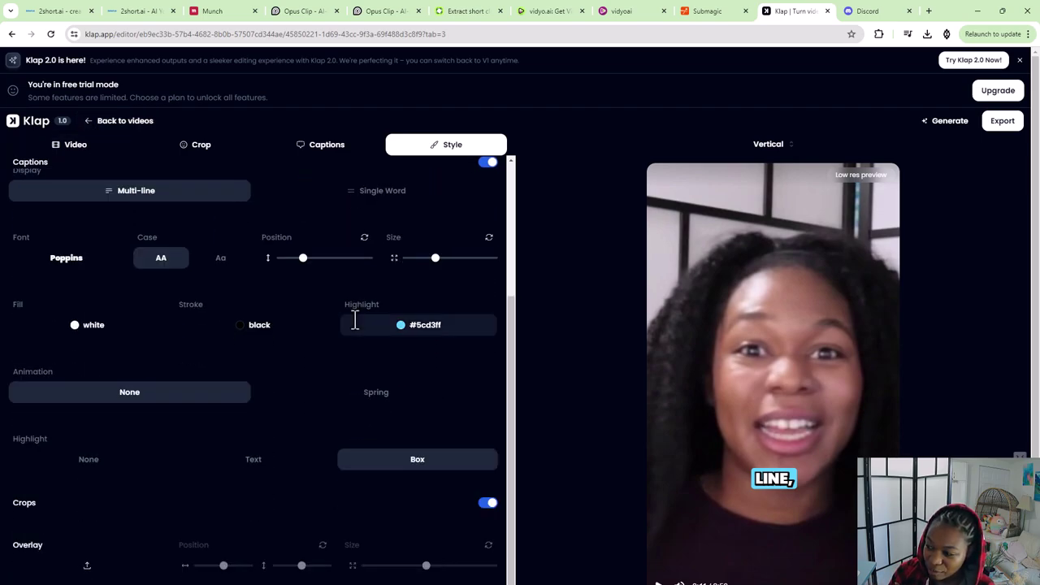